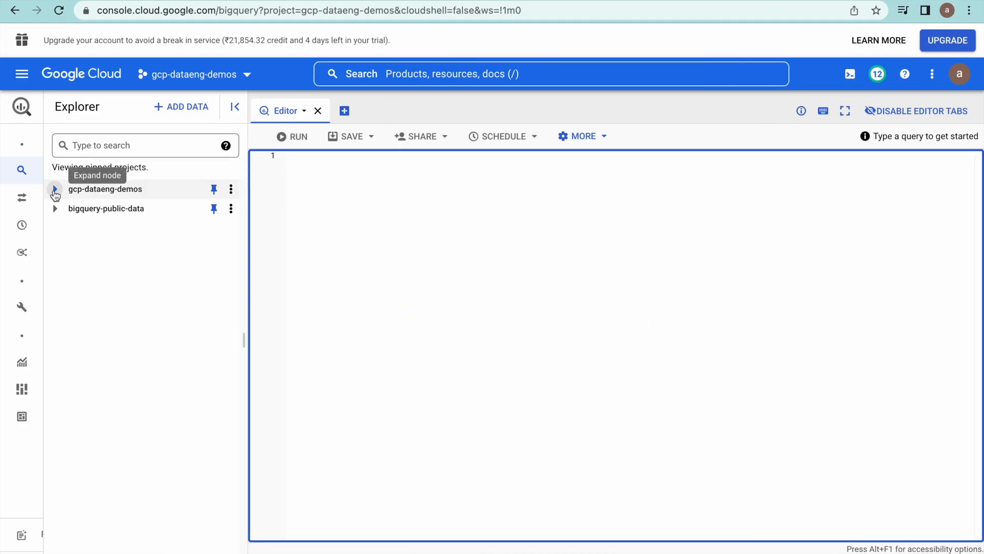
- Open the wordcount_output table of dataset_demo in the gcp-dataeng-demos project and view its schema and details
{"action": "left_click", "coordinate": [55, 191]}
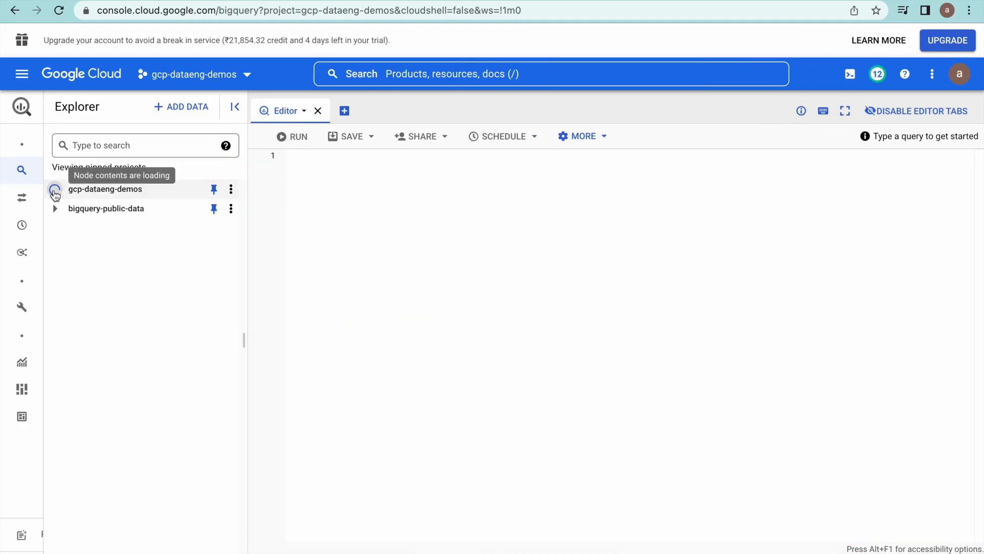
{"action": "left_click", "coordinate": [69, 248]}
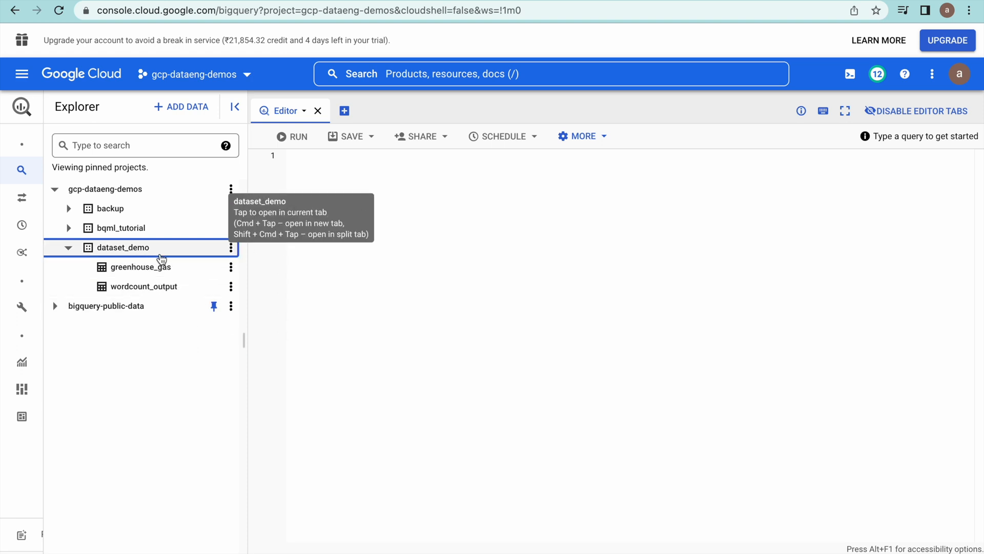
{"action": "left_click", "coordinate": [156, 290]}
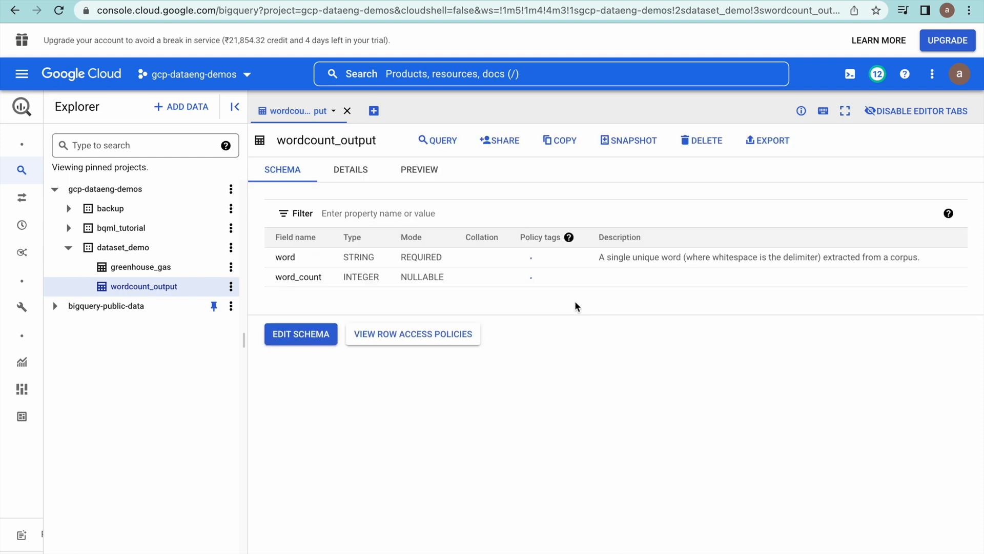
{"action": "left_click", "coordinate": [355, 177]}
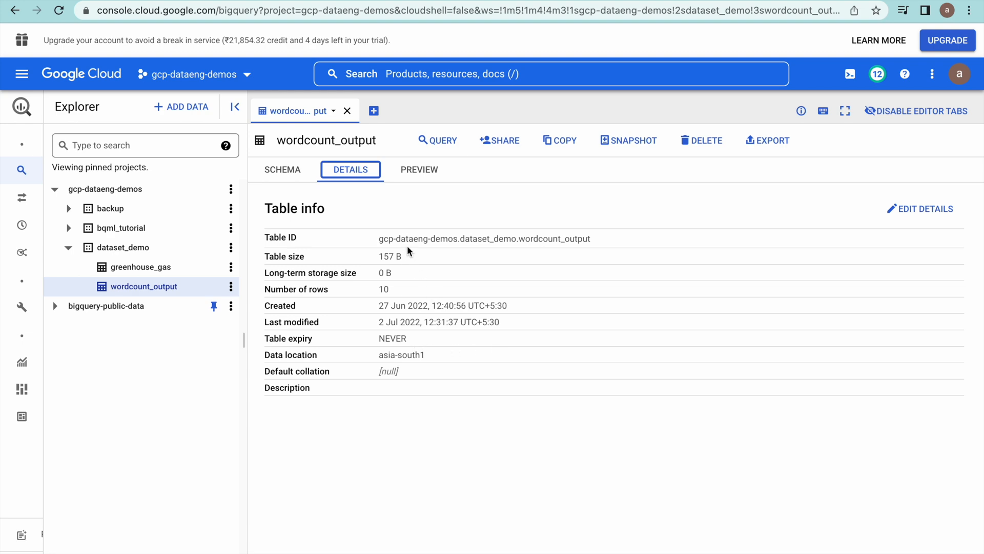
- Switch to BBEdit and copy the SELECT query on wordcount_output that uses FOR SYSTEM_TIME AS OF with INTERVAL 1 DAY
{"action": "key", "text": "super+Tab"}
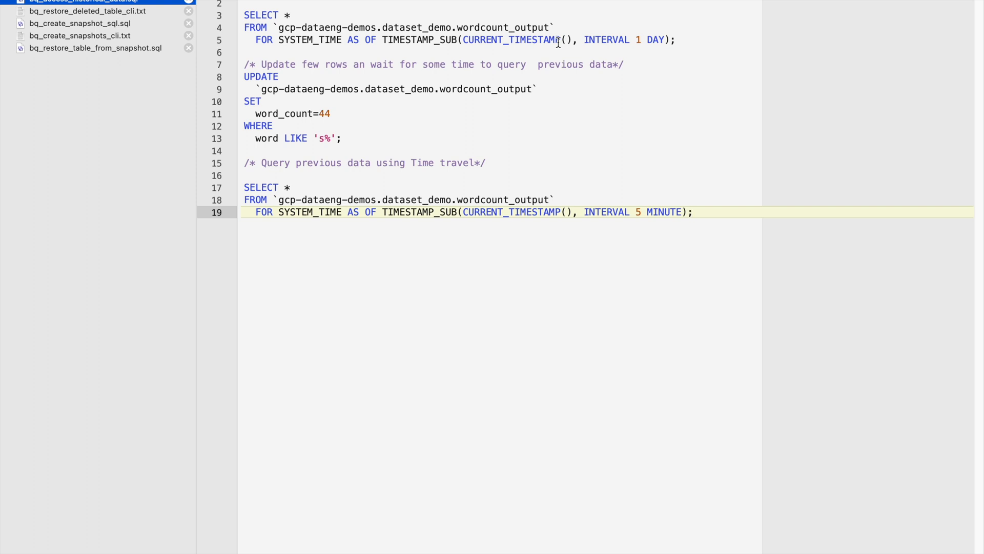
{"action": "left_click", "coordinate": [676, 40]}
{"action": "left_click_drag", "start_coordinate": [676, 40], "coordinate": [242, 16]}
{"action": "key", "text": "super+c"}
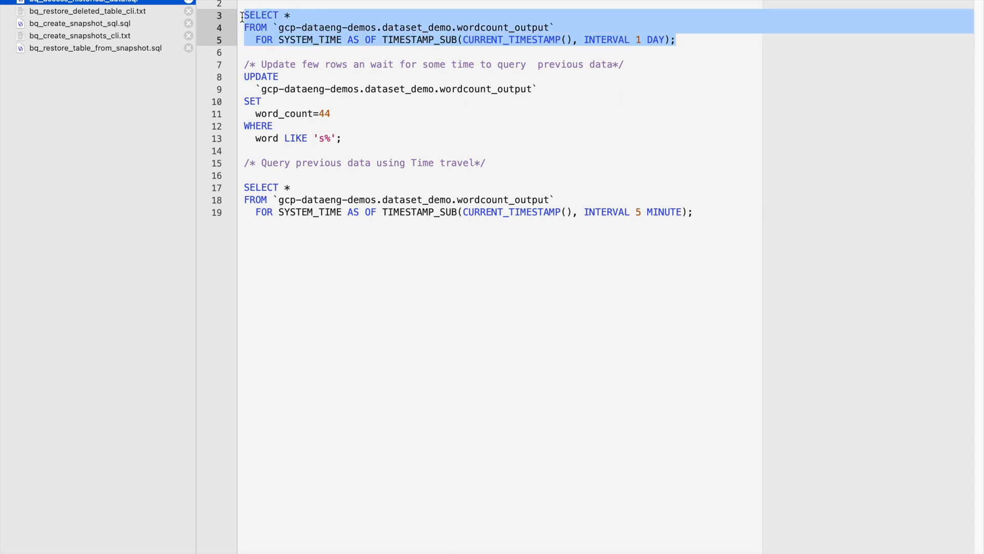
- Switch back to BigQuery, paste the 1-day time travel query into a new query editor and run it
{"action": "key", "text": "super+Tab"}
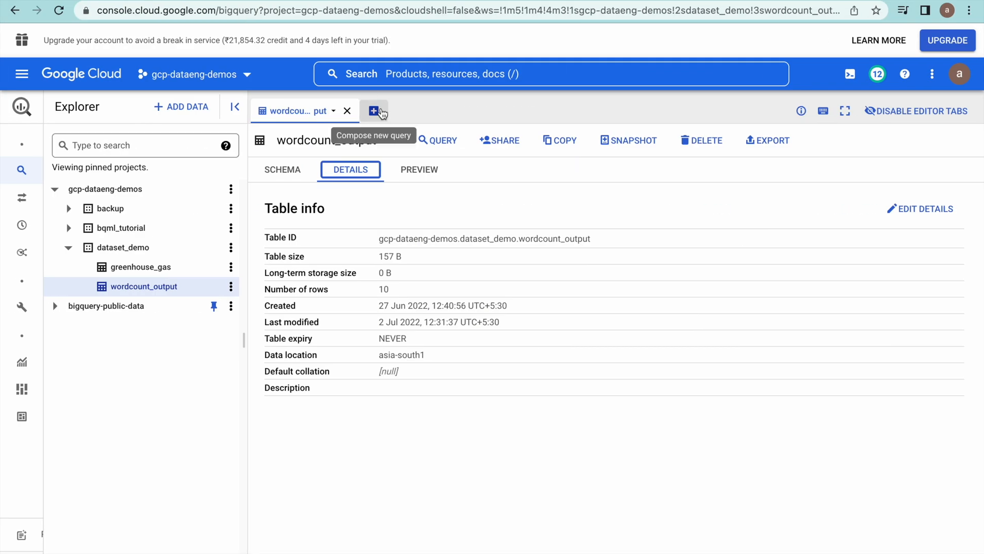
{"action": "left_click", "coordinate": [373, 111]}
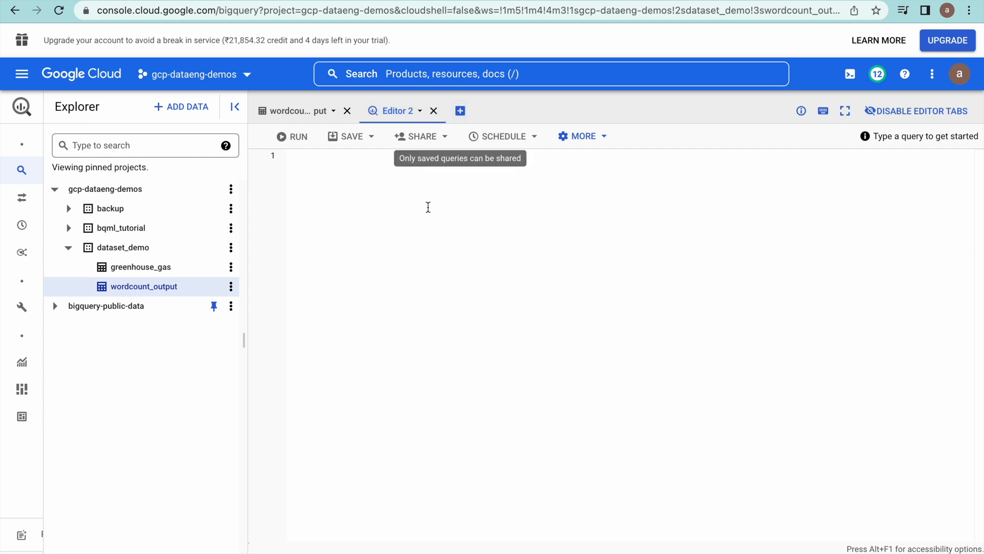
{"action": "key", "text": "super+v"}
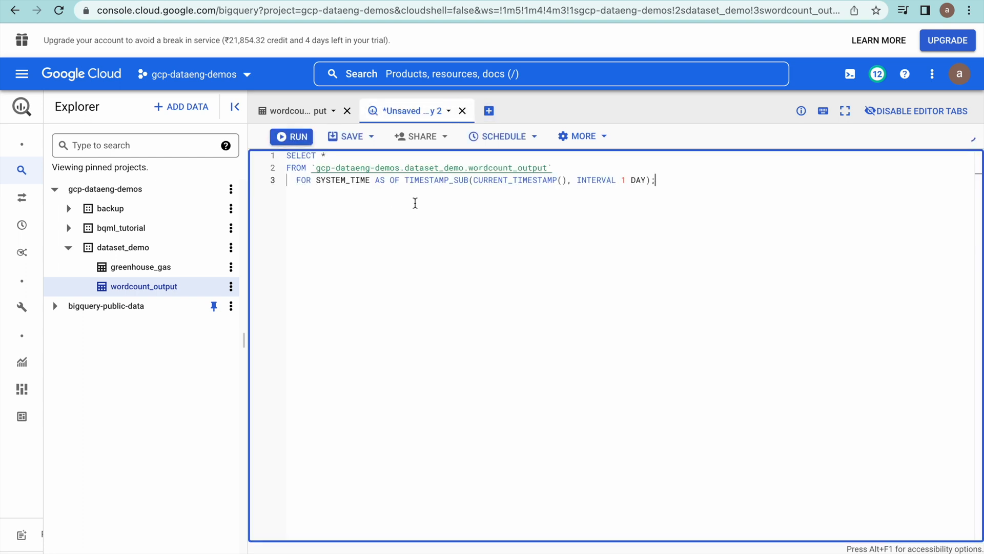
{"action": "left_click", "coordinate": [294, 136]}
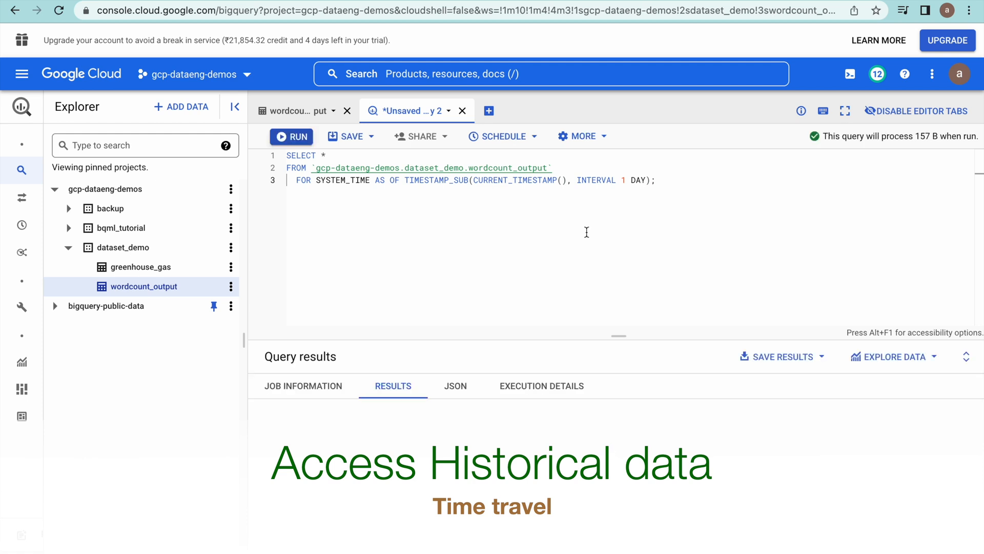
- Enlarge the query results area, set the time travel interval to 2 DAY and run the query
{"action": "left_click_drag", "start_coordinate": [630, 340], "coordinate": [619, 234]}
{"action": "left_click", "coordinate": [626, 181]}
{"action": "key", "text": "BackSpace"}
{"action": "type", "text": "2"}
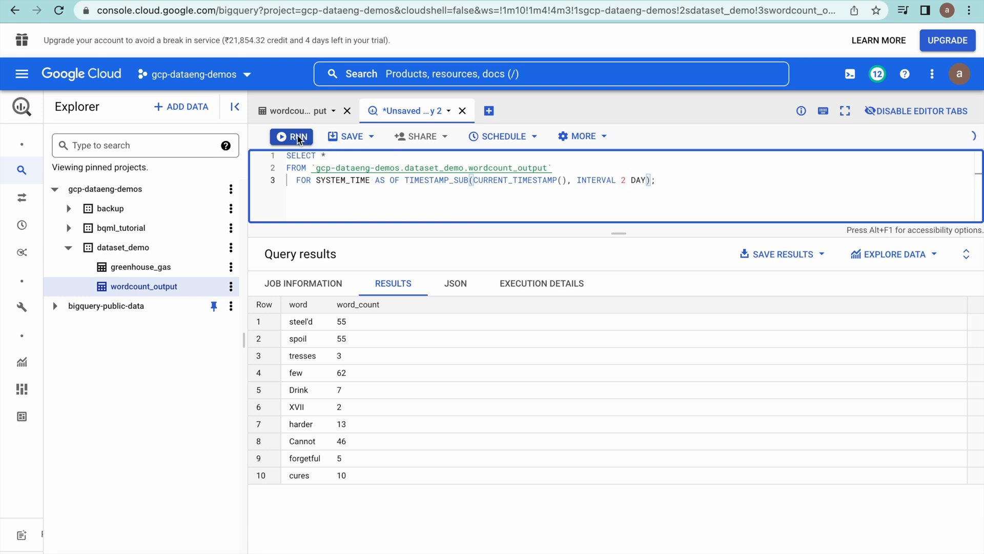
{"action": "left_click", "coordinate": [299, 138]}
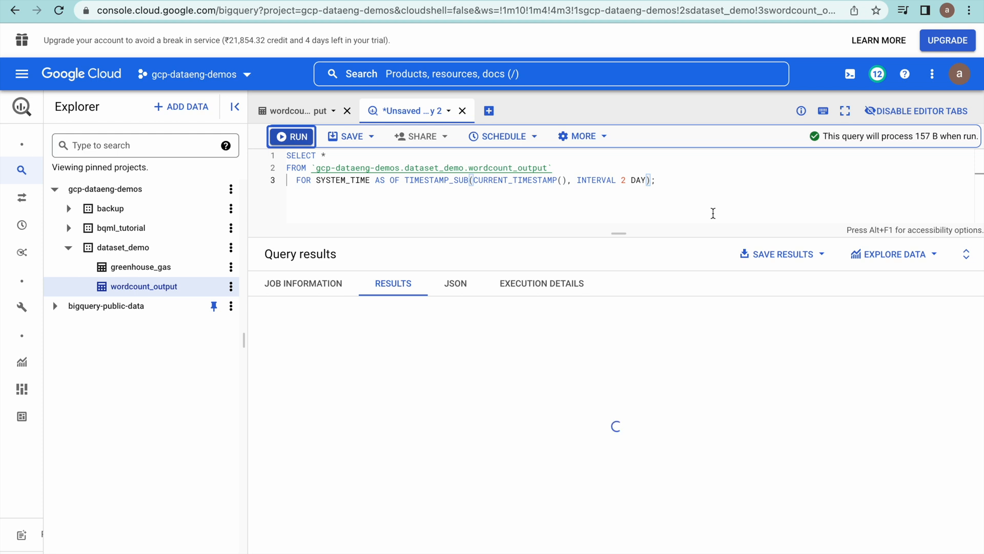
- Set the time travel interval to 7 DAY to check whether the query is still valid
{"action": "left_click", "coordinate": [626, 181]}
{"action": "key", "text": "BackSpace"}
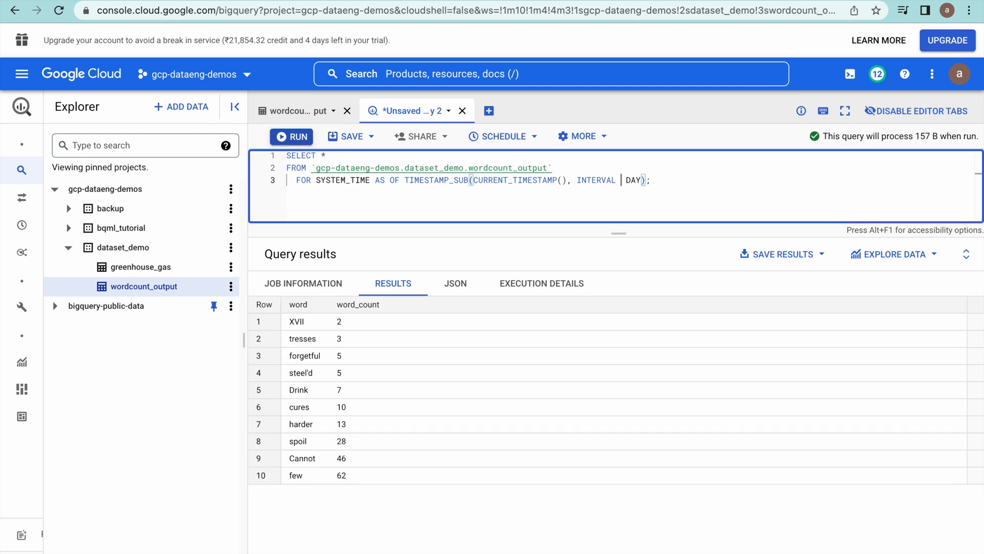
{"action": "type", "text": "7"}
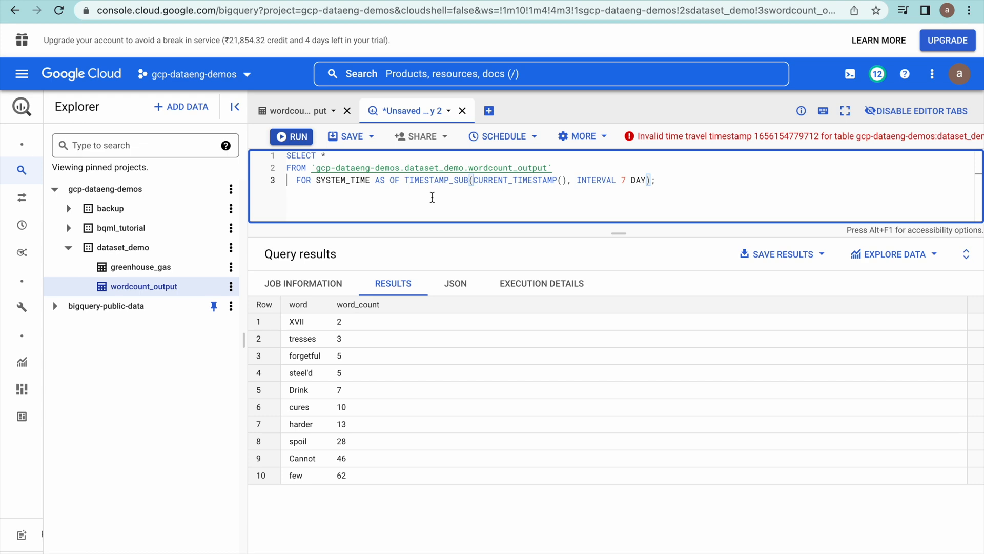
- Switch to BBEdit and copy the whole UPDATE statement that sets word_count=44 for words LIKE 's%'
{"action": "key", "text": "super+Tab"}
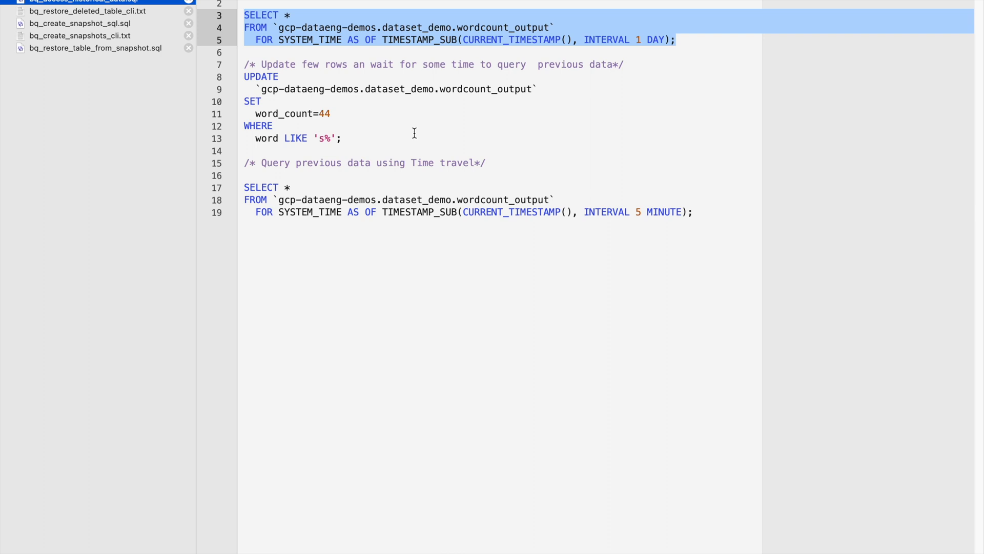
{"action": "left_click_drag", "start_coordinate": [342, 139], "coordinate": [249, 78]}
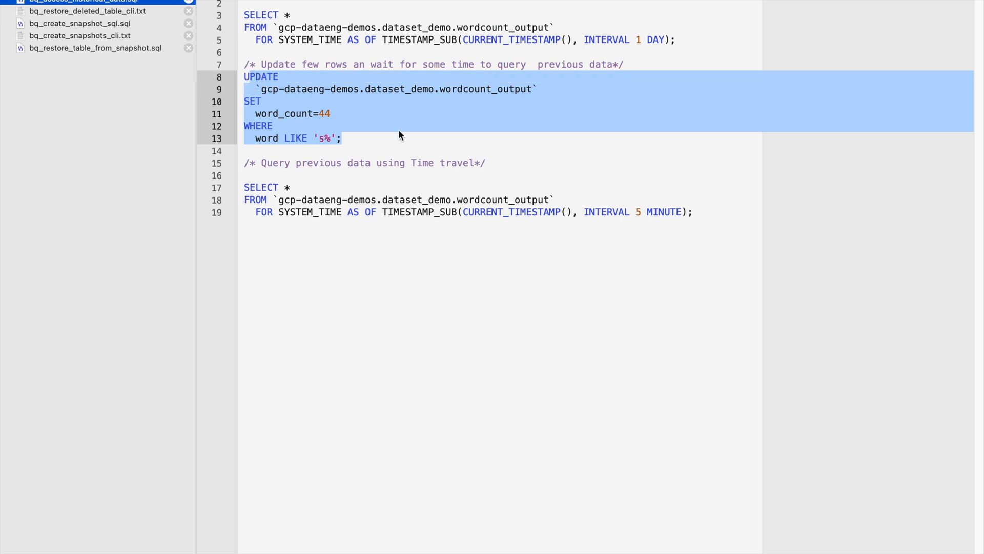
{"action": "left_click", "coordinate": [348, 137]}
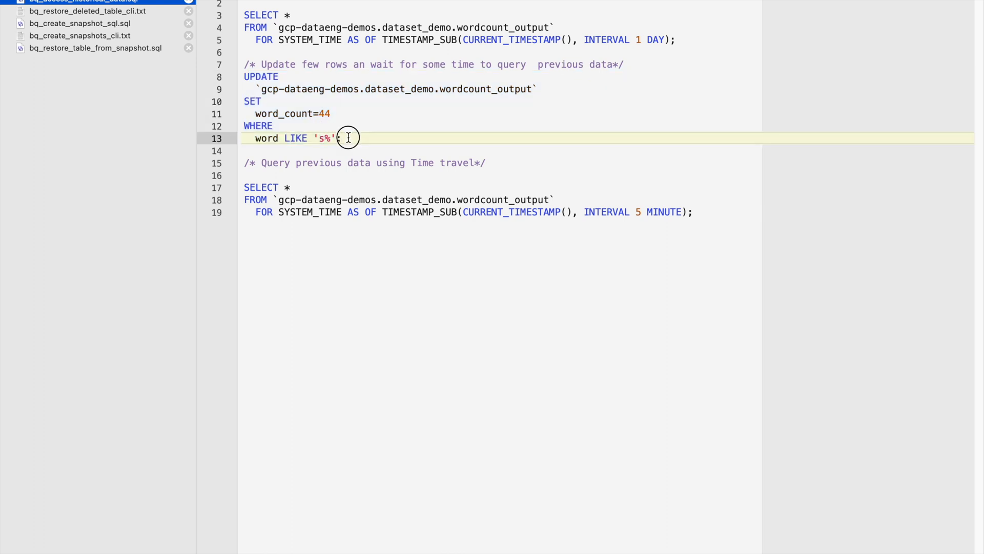
{"action": "right_click", "coordinate": [349, 136]}
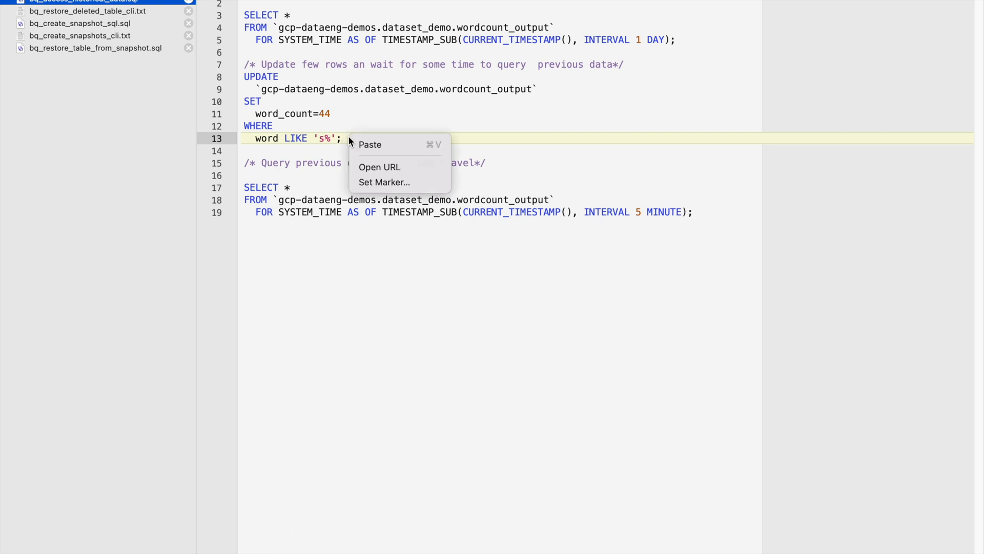
{"action": "left_click", "coordinate": [341, 129]}
{"action": "left_click", "coordinate": [318, 102]}
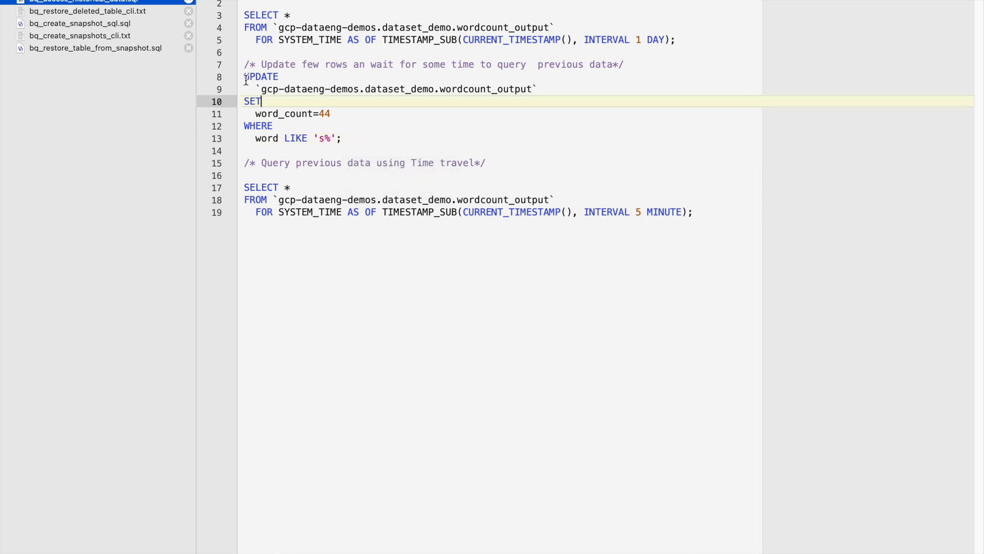
{"action": "left_click_drag", "start_coordinate": [244, 77], "coordinate": [349, 140]}
{"action": "key", "text": "super+c"}
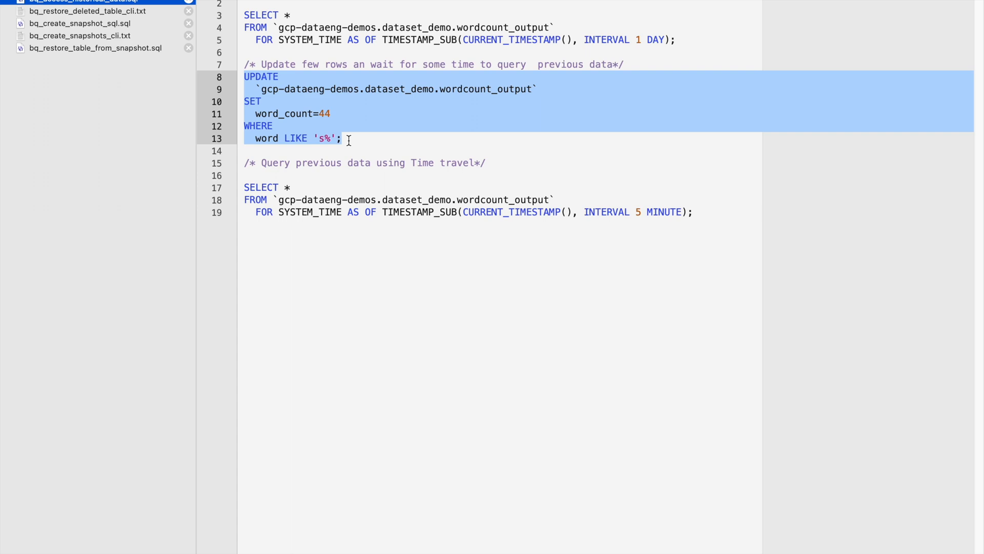
- In BigQuery, replace the query with a select * from wordcount_output WHERE word LIKE 's%' and run it
{"action": "key", "text": "super+Tab"}
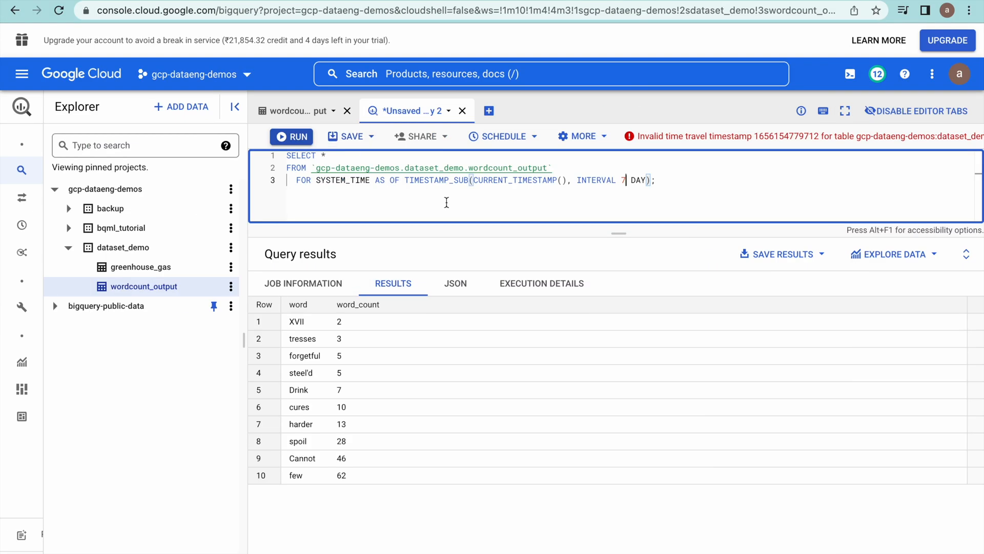
{"action": "left_click_drag", "start_coordinate": [618, 233], "coordinate": [617, 314]}
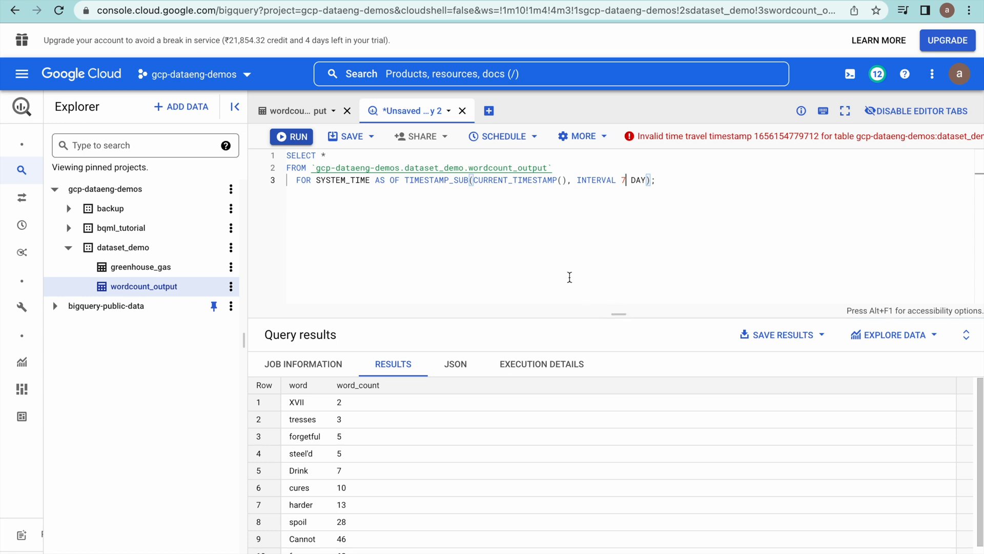
{"action": "left_click", "coordinate": [551, 258]}
{"action": "key", "text": "super+a"}
{"action": "key", "text": "super+v"}
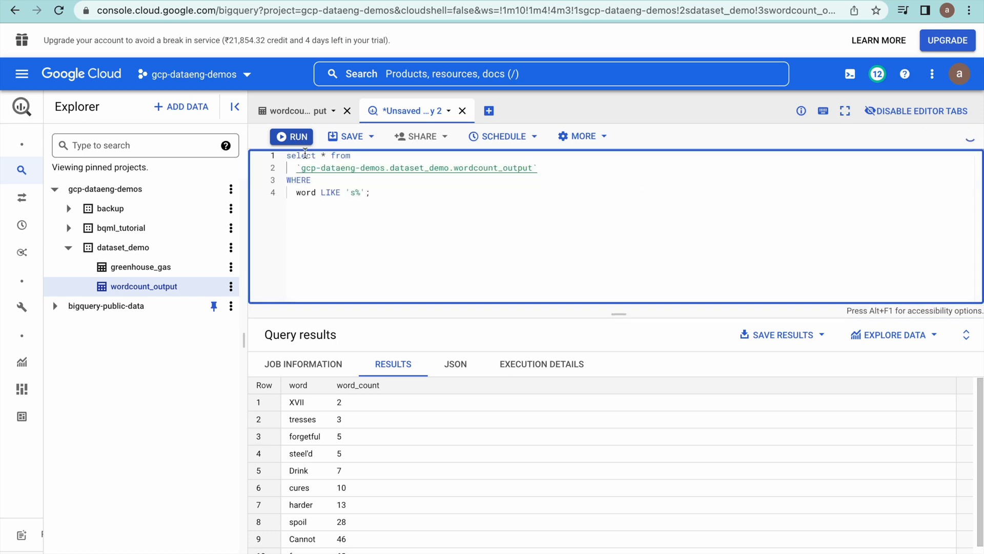
{"action": "left_click", "coordinate": [290, 136]}
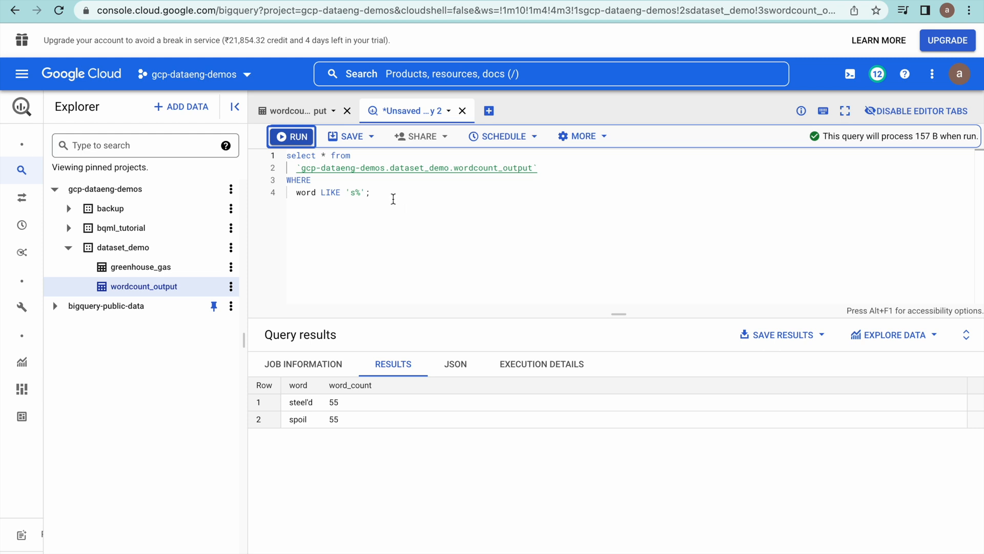
- Copy the UPDATE statement setting word_count=44 from BBEdit and paste it below the SELECT query in BigQuery
{"action": "key", "text": "super+Tab"}
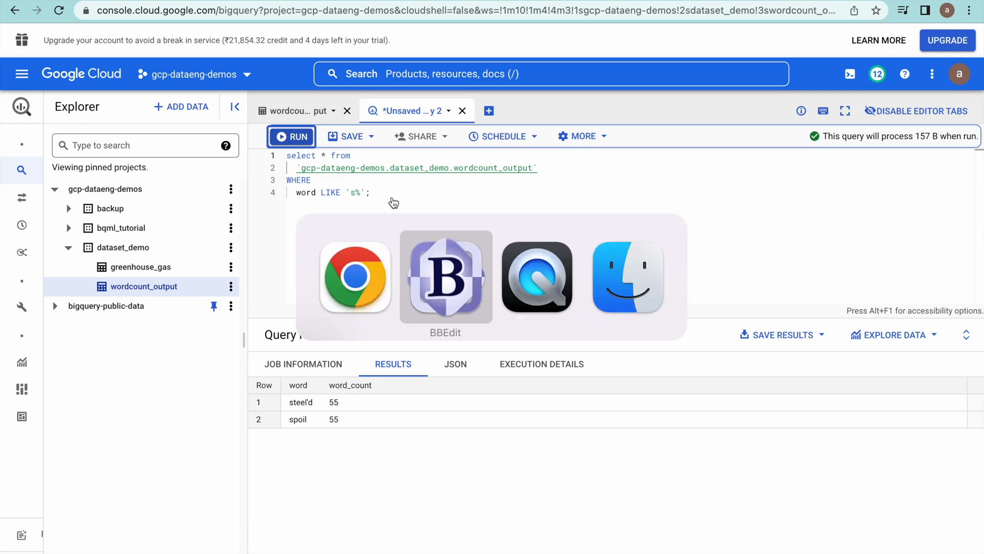
{"action": "left_click_drag", "start_coordinate": [353, 137], "coordinate": [247, 76]}
{"action": "key", "text": "ctrl+c"}
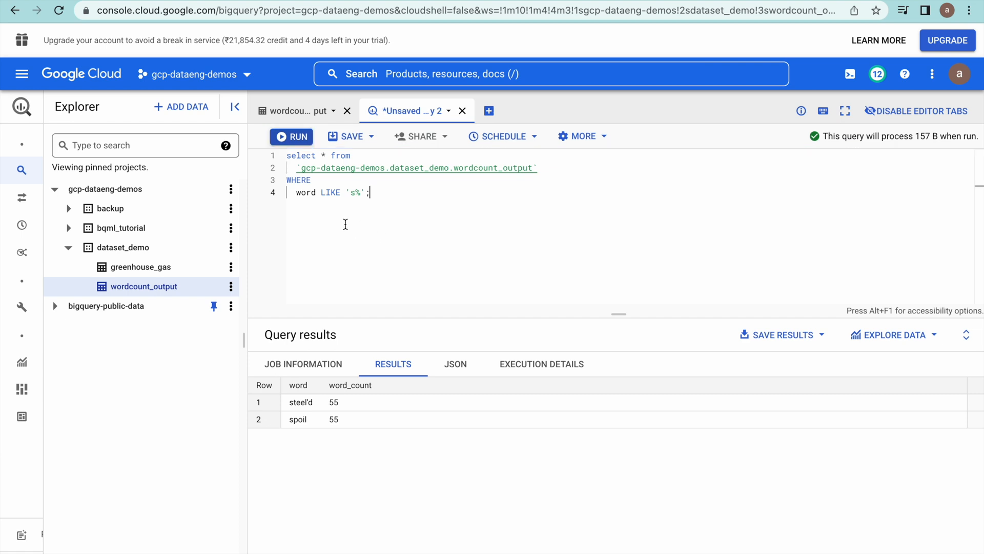
{"action": "left_click", "coordinate": [345, 224]}
{"action": "key", "text": "Return"}
{"action": "key", "text": "Return"}
{"action": "key", "text": "ctrl+v"}
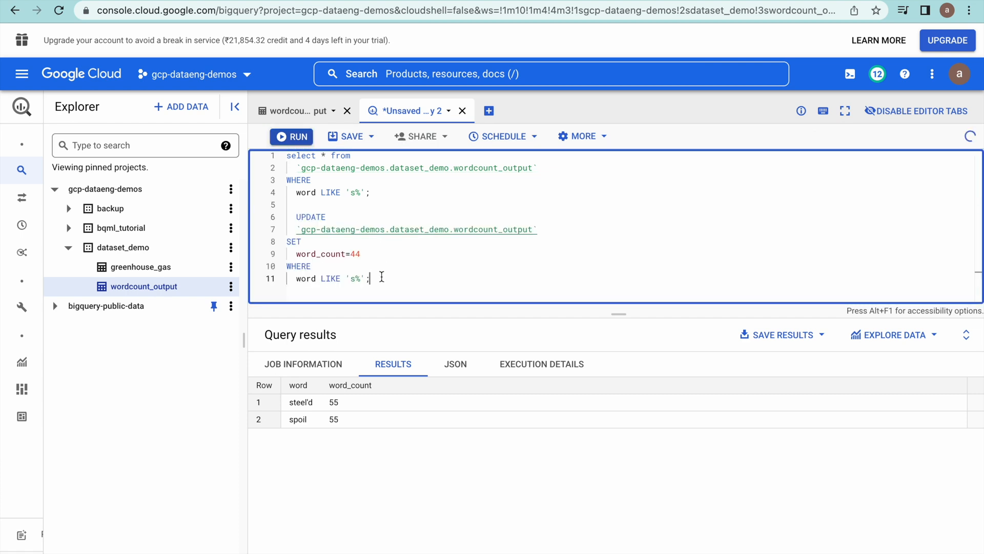
- Run only the UPDATE statement that sets word_count to 44 for words starting with s
{"action": "left_click_drag", "start_coordinate": [378, 277], "coordinate": [290, 212]}
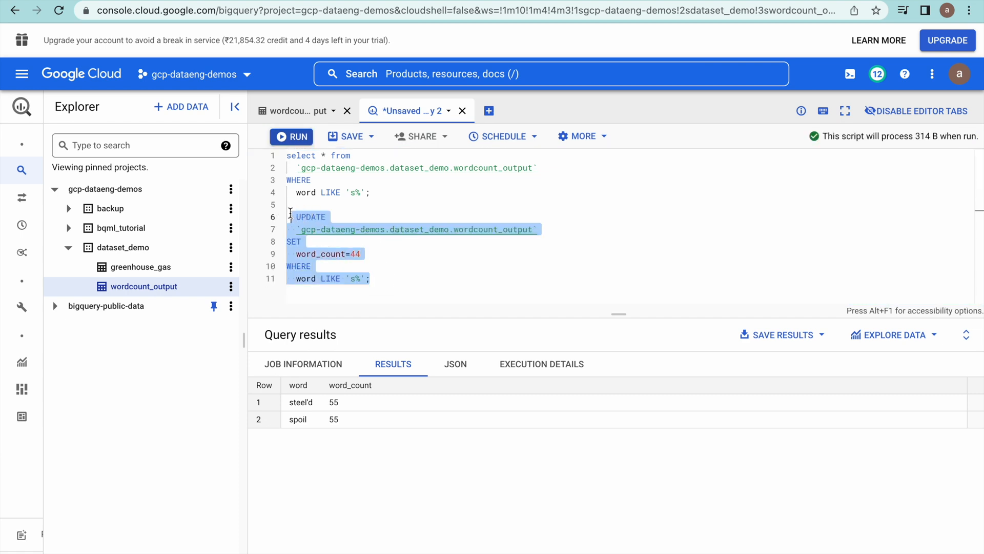
{"action": "left_click", "coordinate": [299, 139]}
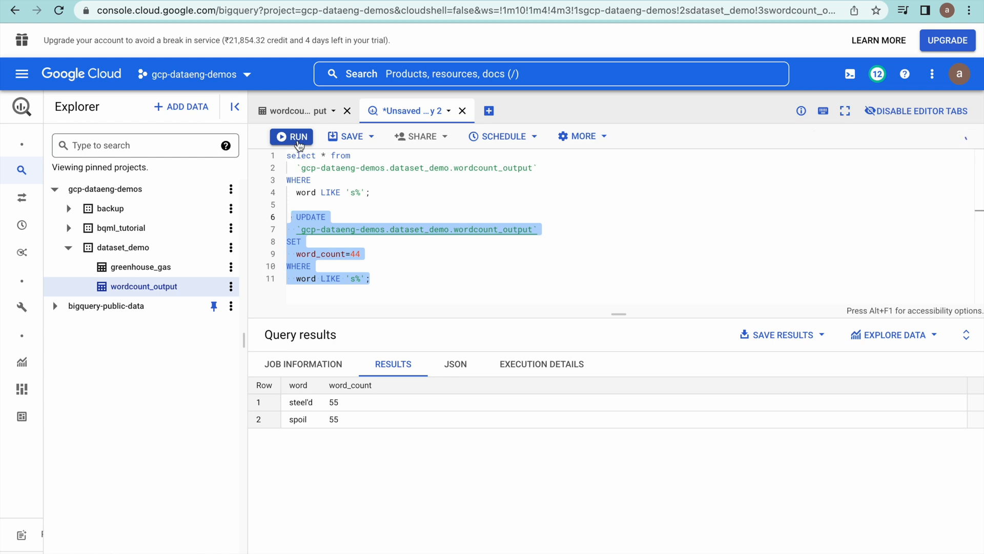
{"action": "left_click", "coordinate": [298, 138]}
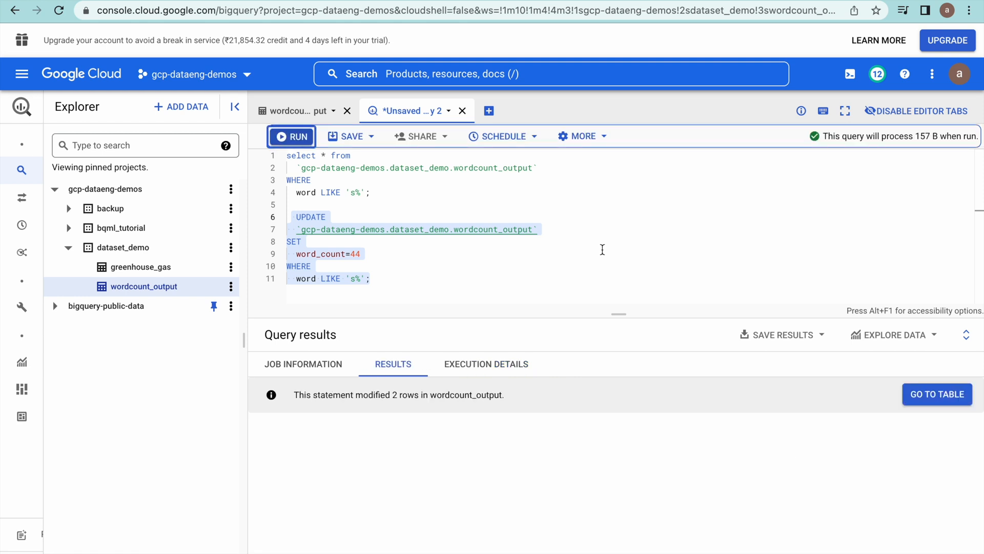
- Run only the SELECT query for words LIKE 's%' to check the updated rows
{"action": "left_click", "coordinate": [384, 193]}
{"action": "left_click_drag", "start_coordinate": [384, 192], "coordinate": [286, 151]}
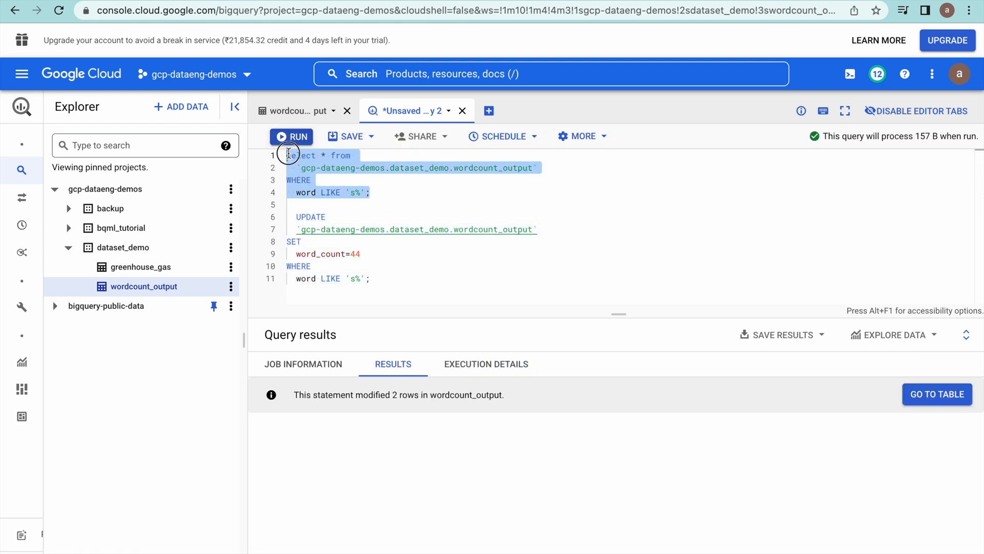
{"action": "left_click", "coordinate": [291, 136]}
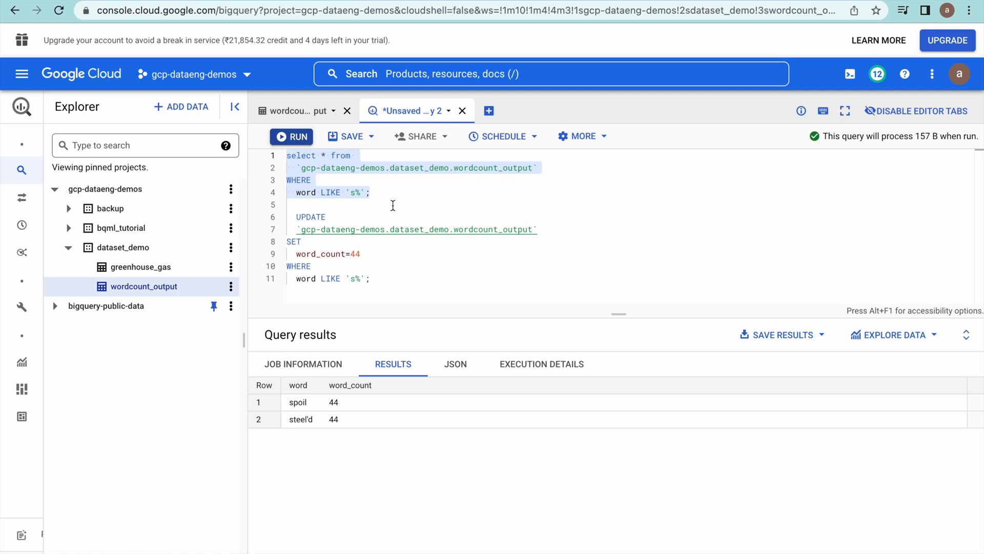
- Copy the time-travel SELECT with INTERVAL 5 MINUTE from BBEdit and paste it into a new BigQuery query editor
{"action": "left_click", "coordinate": [489, 111]}
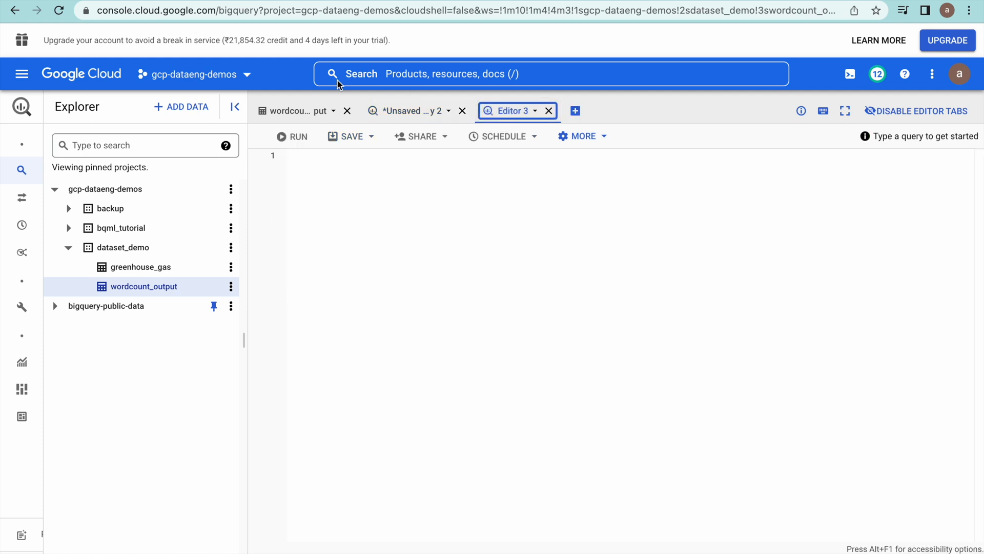
{"action": "key", "text": "super+Tab"}
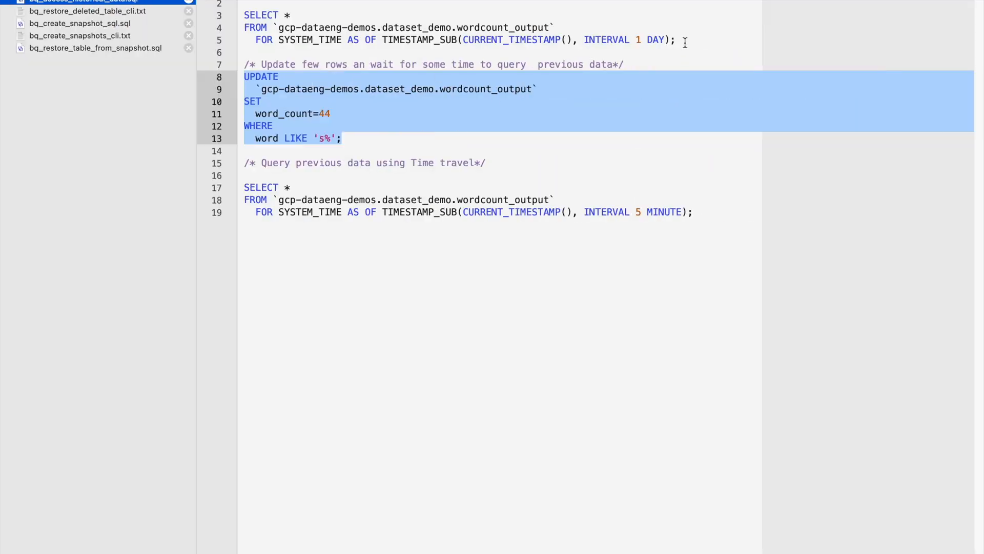
{"action": "left_click", "coordinate": [710, 215]}
{"action": "left_click_drag", "start_coordinate": [710, 214], "coordinate": [241, 187]}
{"action": "key", "text": "ctrl+c"}
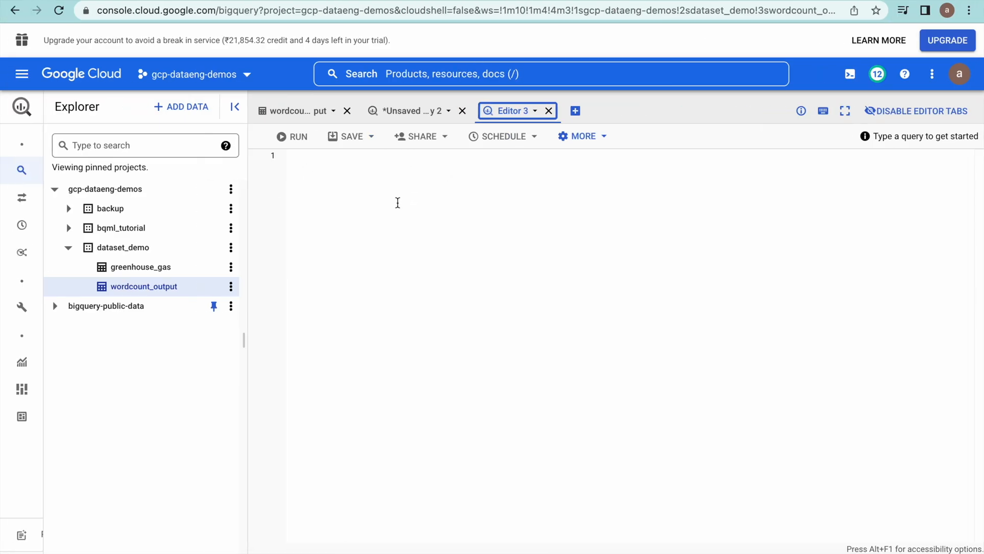
{"action": "left_click", "coordinate": [398, 203]}
{"action": "key", "text": "ctrl+v"}
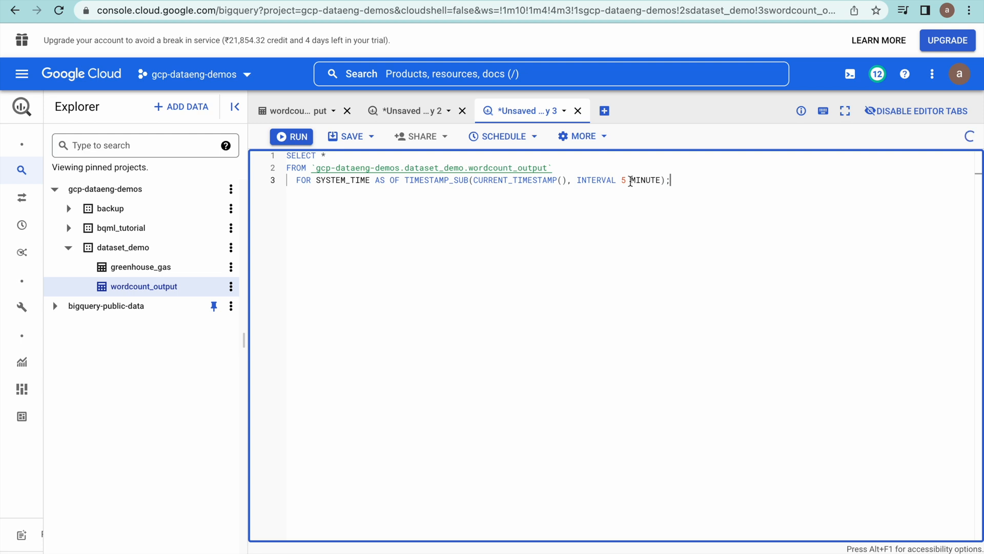
- Change the time-travel interval to 5 SECOND and run the query on wordcount_output
{"action": "left_click", "coordinate": [626, 180]}
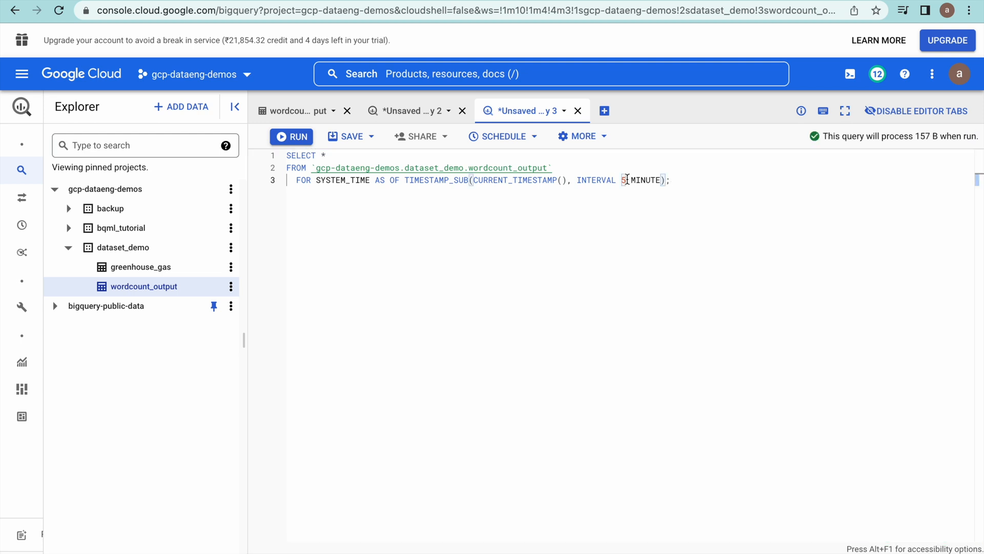
{"action": "type", "text": "0"}
{"action": "key", "text": "BackSpace"}
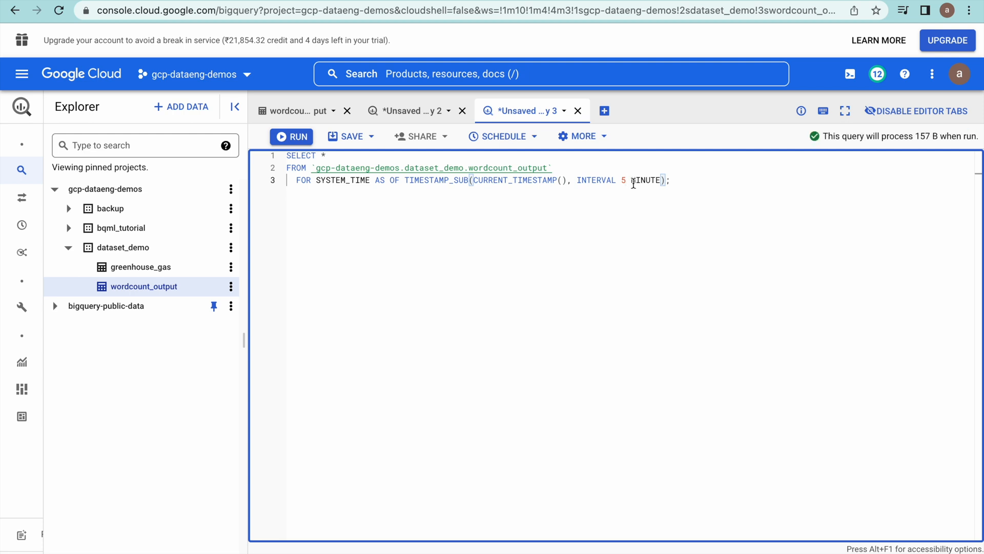
{"action": "double_click", "coordinate": [638, 181]}
{"action": "type", "text": "SECONDS"}
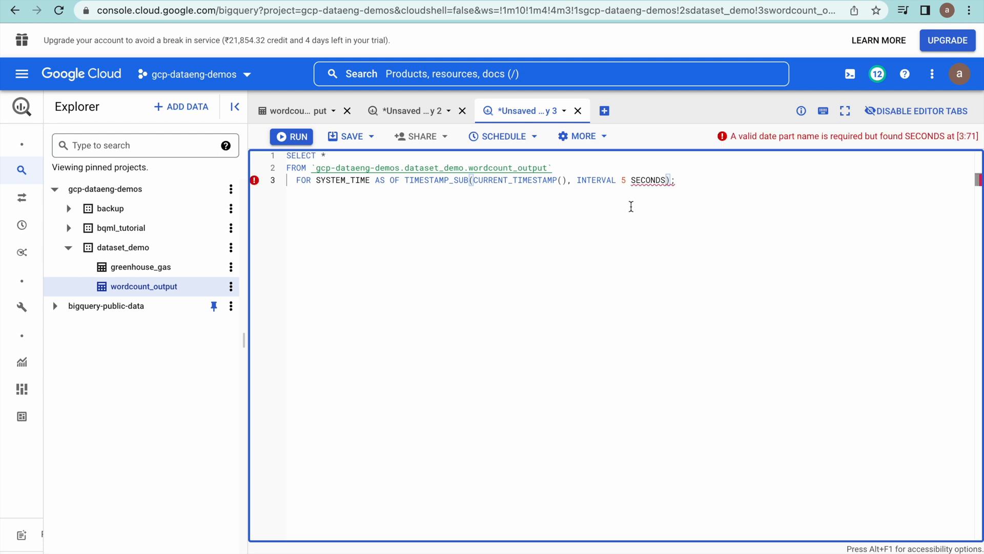
{"action": "key", "text": "BackSpace"}
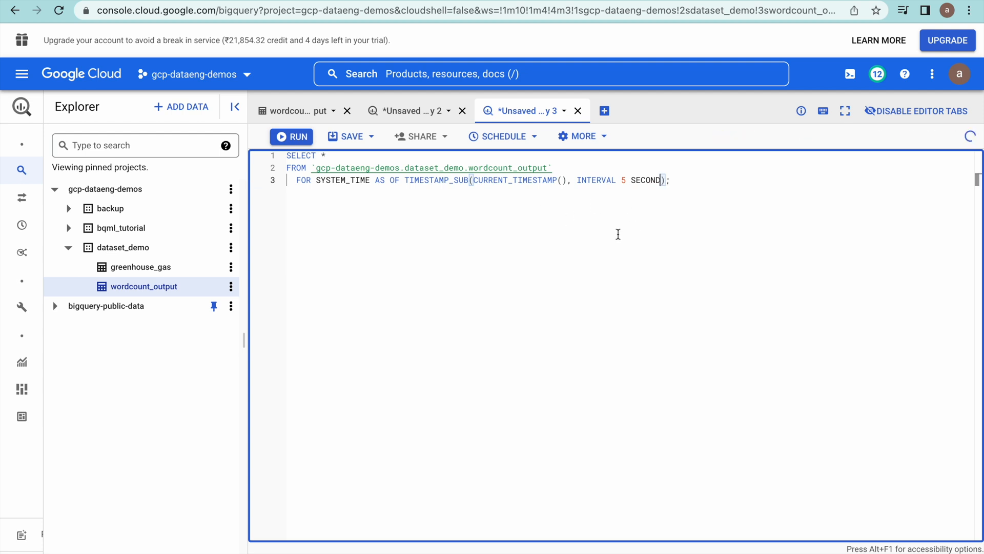
{"action": "left_click", "coordinate": [293, 136]}
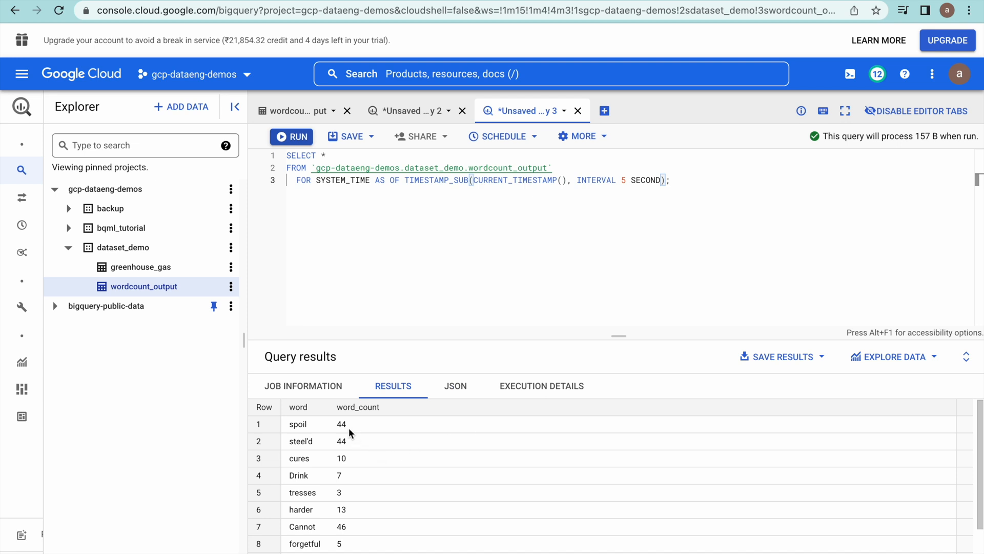
- Set the time-travel interval to 1 MINUTE and run the query again
{"action": "double_click", "coordinate": [625, 180]}
{"action": "type", "text": "1"}
{"action": "double_click", "coordinate": [645, 180]}
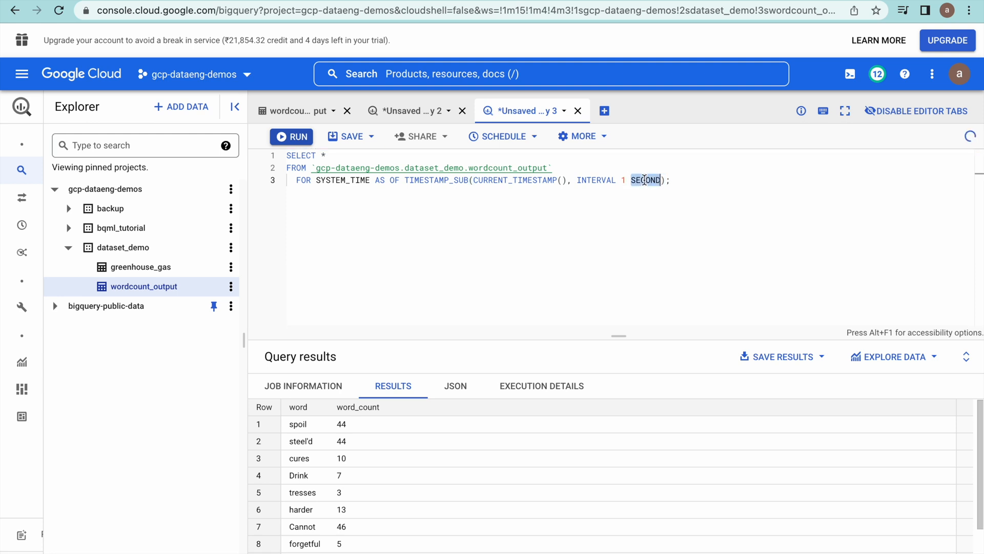
{"action": "type", "text": "MINUTE"}
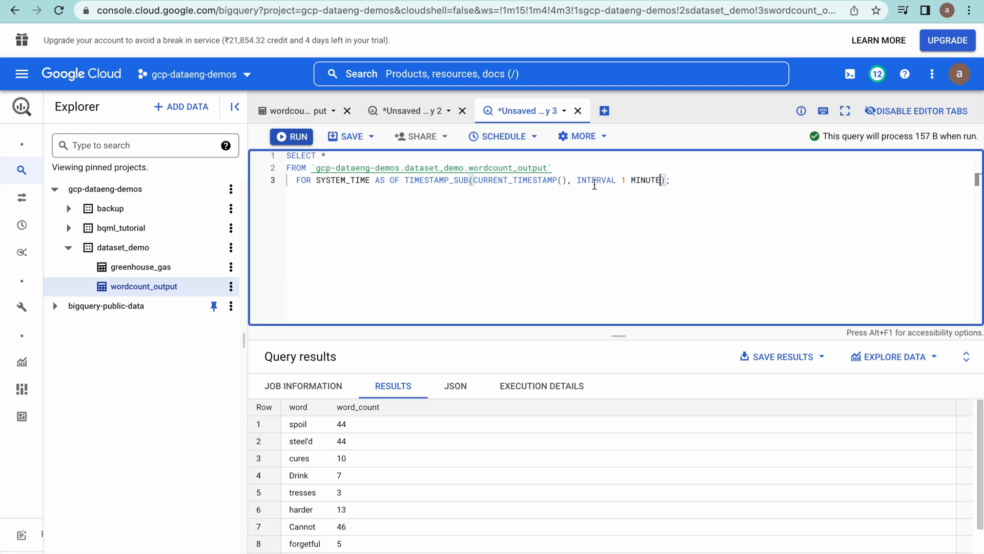
{"action": "left_click", "coordinate": [302, 138]}
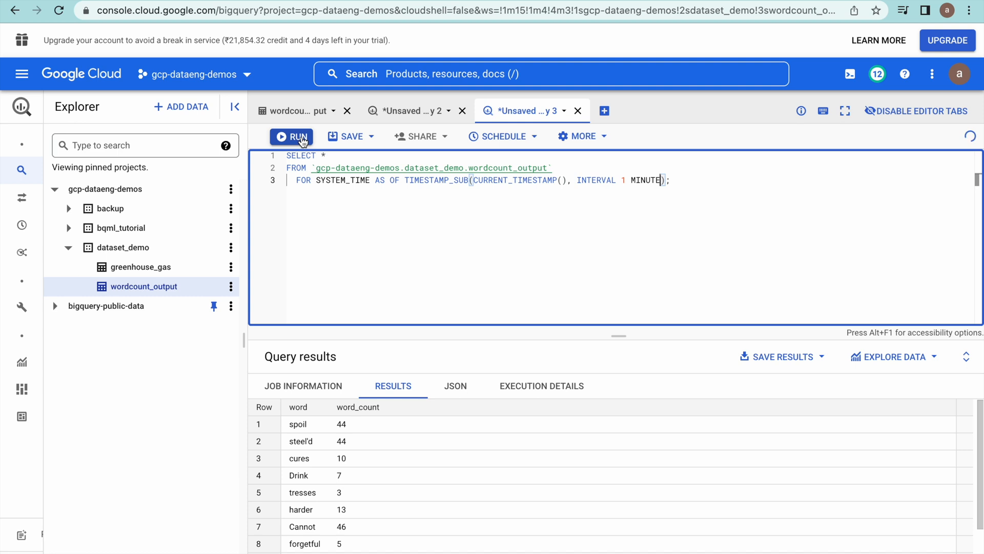
{"action": "left_click", "coordinate": [300, 136]}
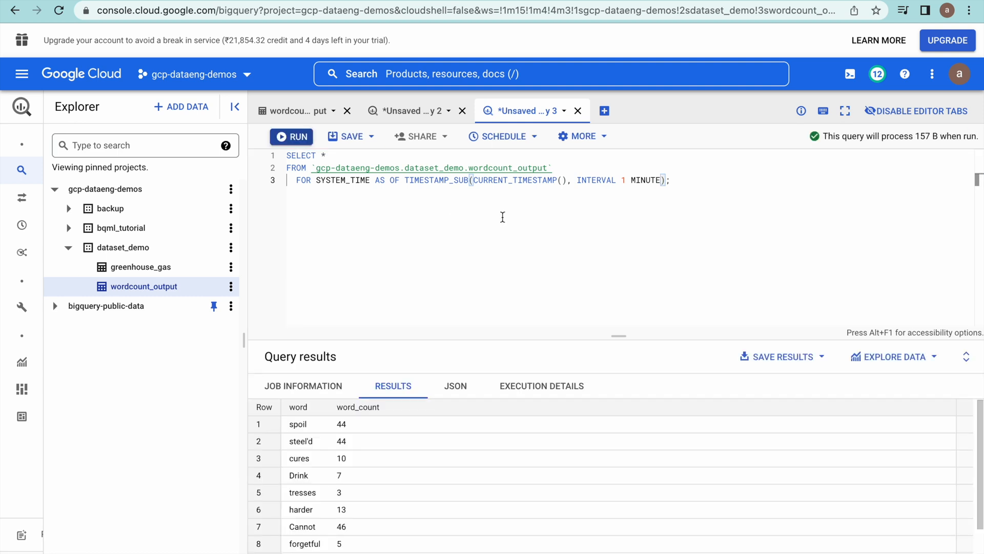
- Set the time-travel interval to 5 MINUTE, run the query and enlarge the results area to show more rows
{"action": "double_click", "coordinate": [626, 181]}
{"action": "type", "text": "5"}
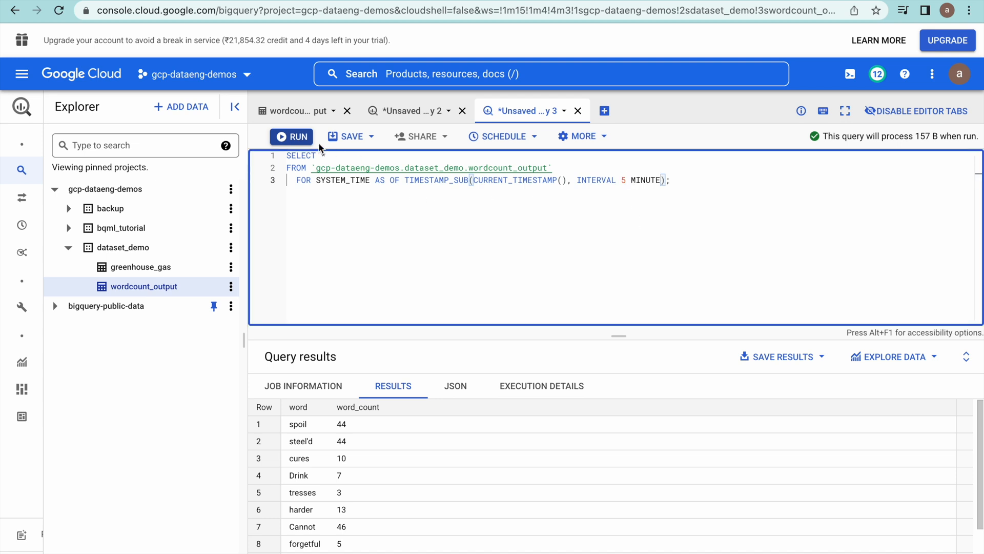
{"action": "left_click", "coordinate": [295, 136]}
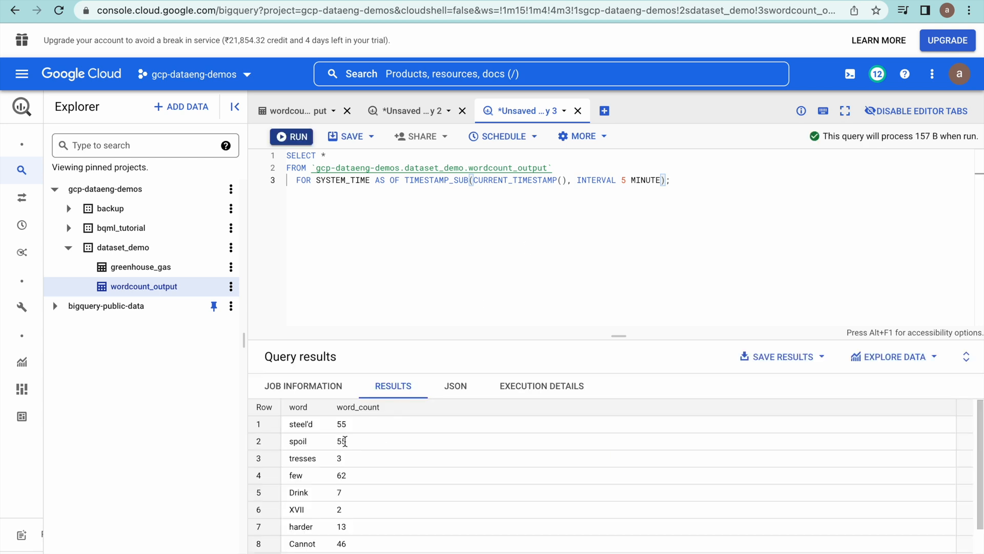
{"action": "left_click_drag", "start_coordinate": [618, 335], "coordinate": [604, 248]}
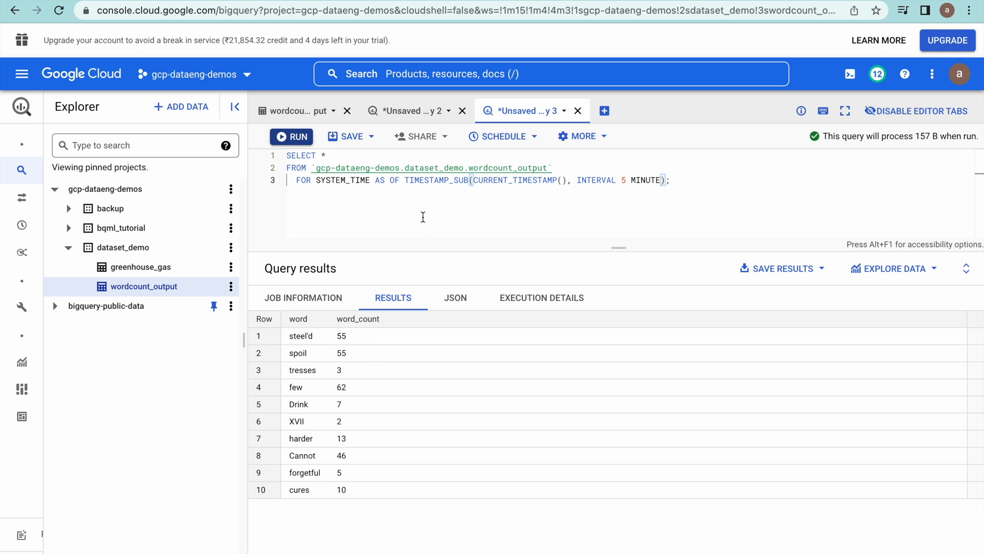
- Rerun the SELECT for words LIKE 's%' and the 5 MINUTE time-travel query to compare current and historical word counts
{"action": "left_click", "coordinate": [416, 113]}
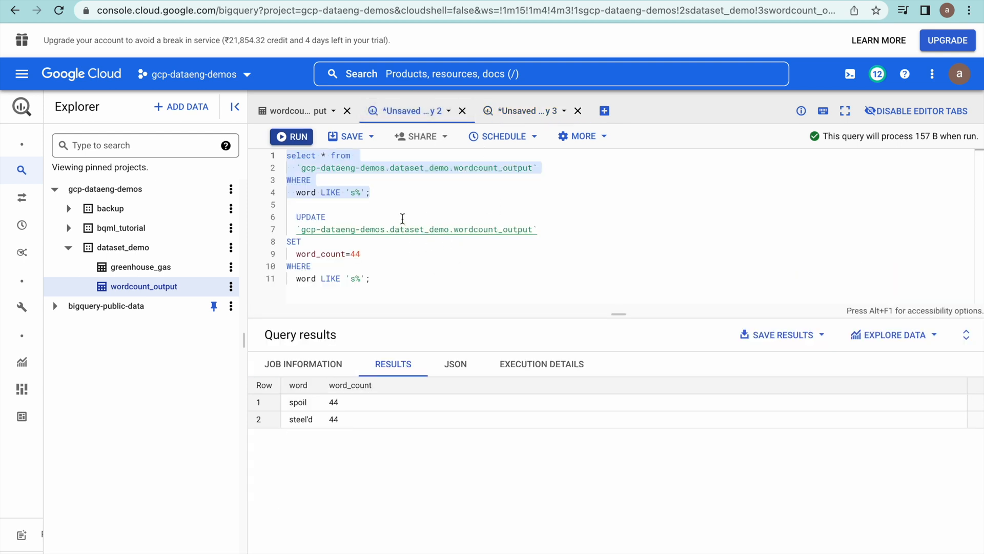
{"action": "left_click", "coordinate": [297, 136]}
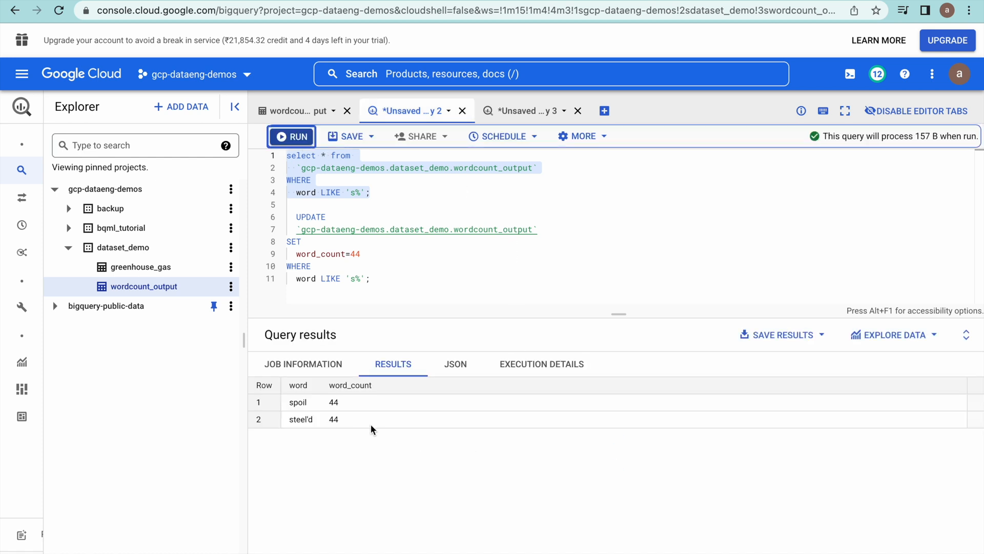
{"action": "left_click", "coordinate": [522, 110]}
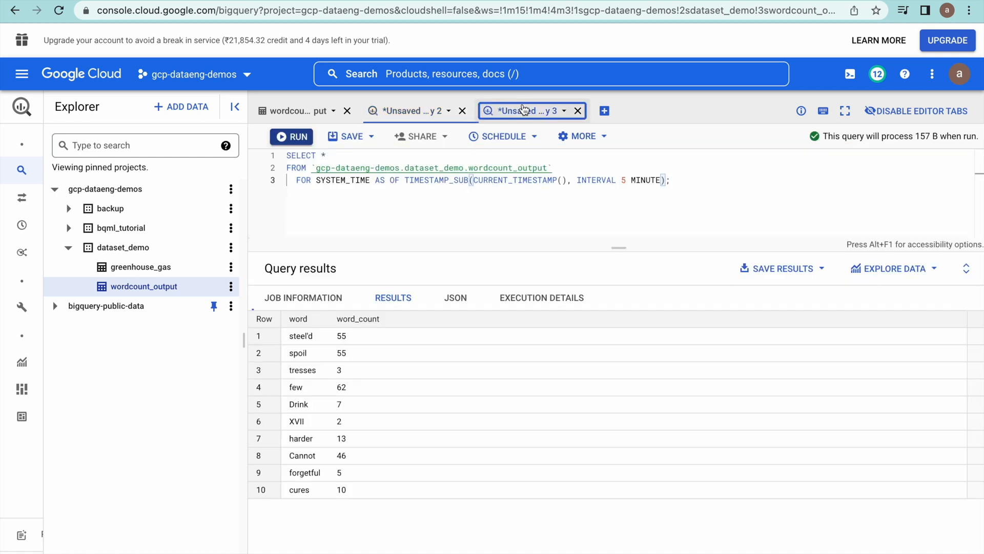
{"action": "left_click", "coordinate": [300, 137]}
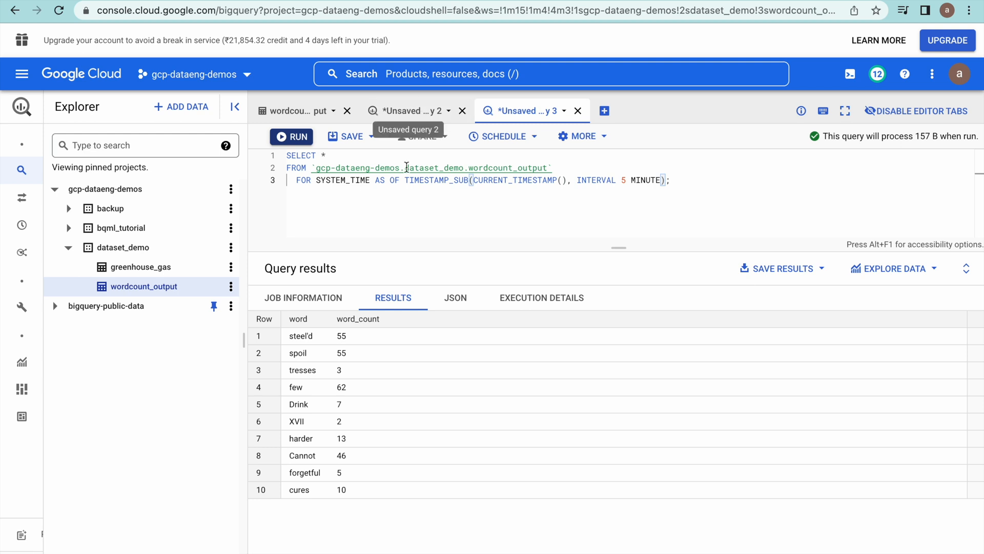
- View bq_restore_deleted_table_cli.txt in BBEdit and the details of the greenhouse_gas table in BigQuery
{"action": "key", "text": "super+Tab"}
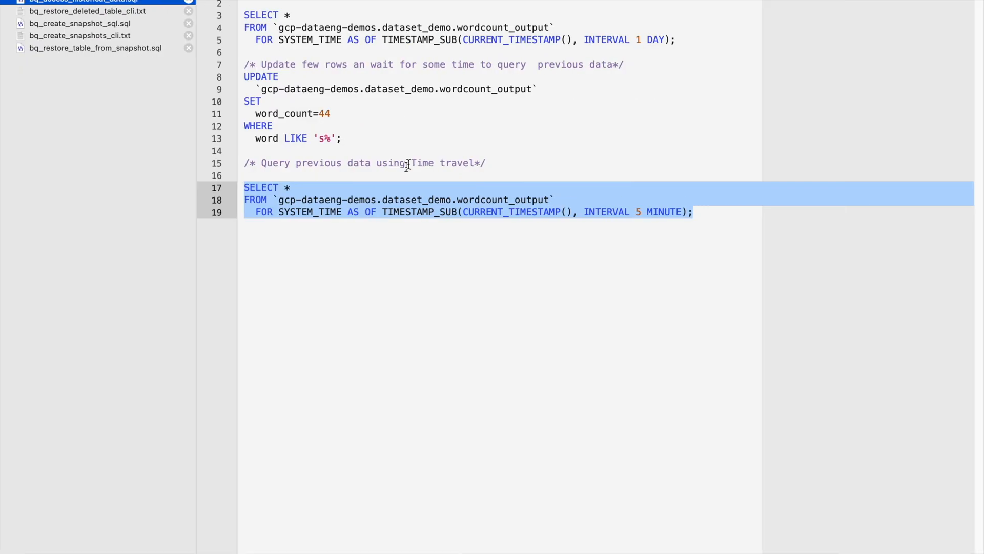
{"action": "left_click", "coordinate": [66, 12]}
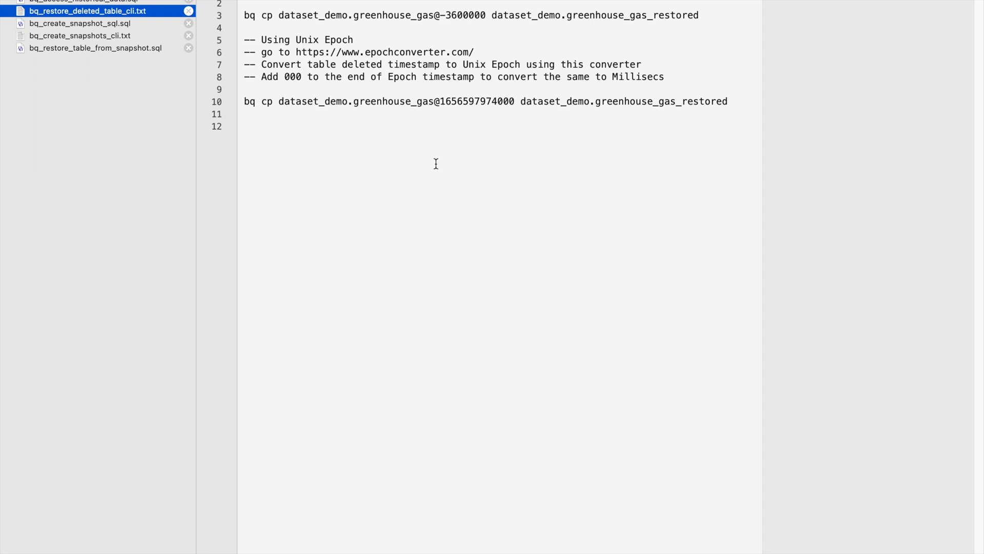
{"action": "key", "text": "super+Tab"}
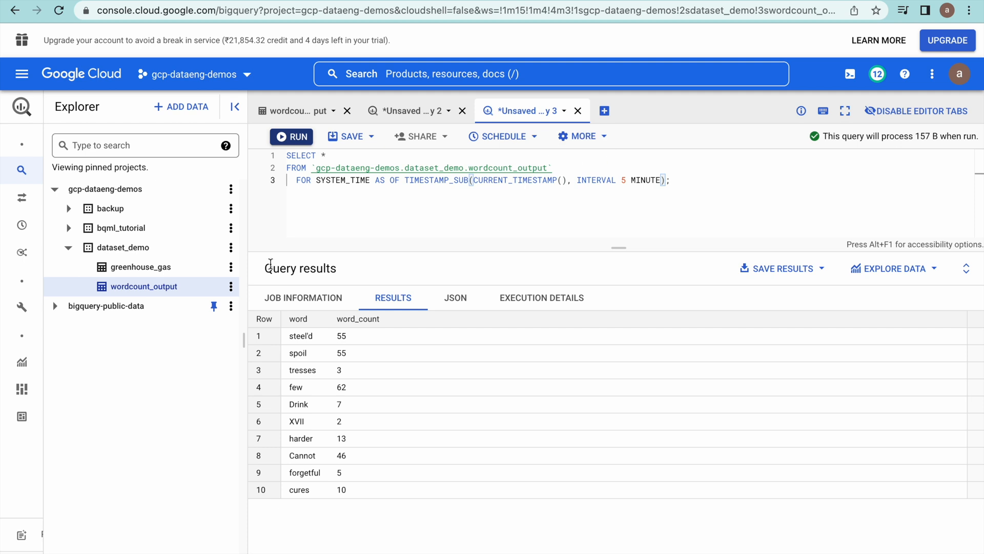
{"action": "left_click", "coordinate": [131, 275]}
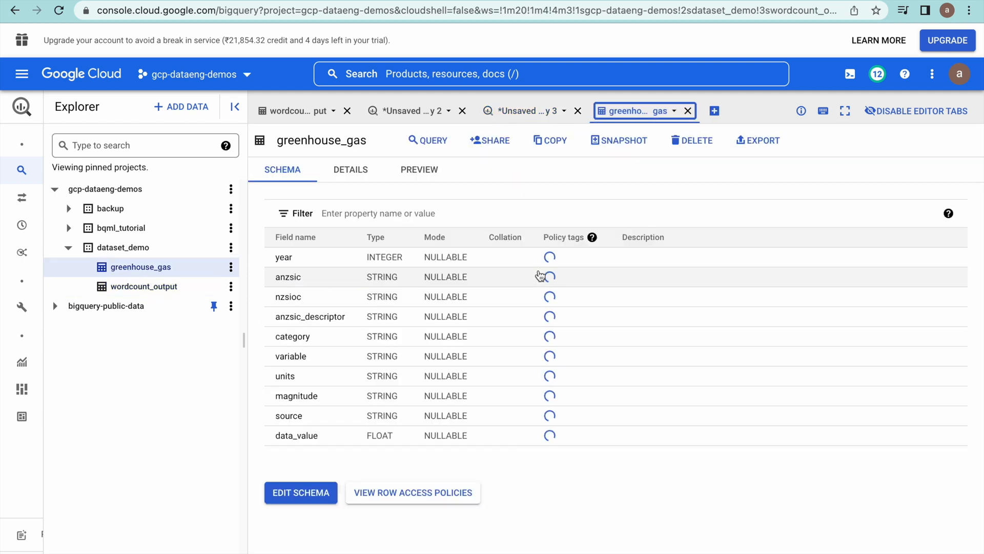
{"action": "left_click", "coordinate": [354, 174]}
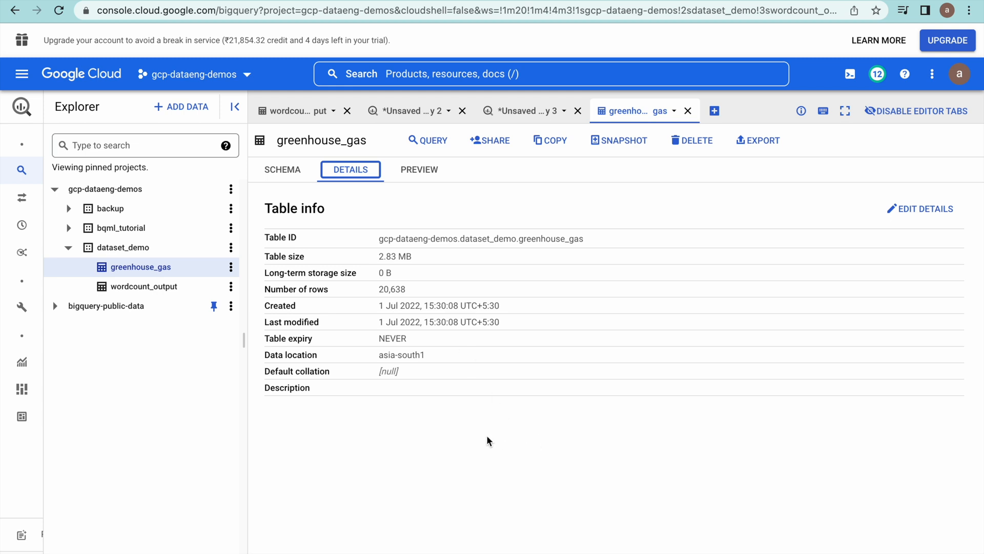
- Delete the greenhouse_gas table from dataset_demo and confirm the deletion
{"action": "left_click", "coordinate": [231, 266]}
{"action": "left_click", "coordinate": [247, 335]}
{"action": "left_click", "coordinate": [431, 353]}
{"action": "left_click", "coordinate": [420, 376]}
{"action": "left_click", "coordinate": [661, 407]}
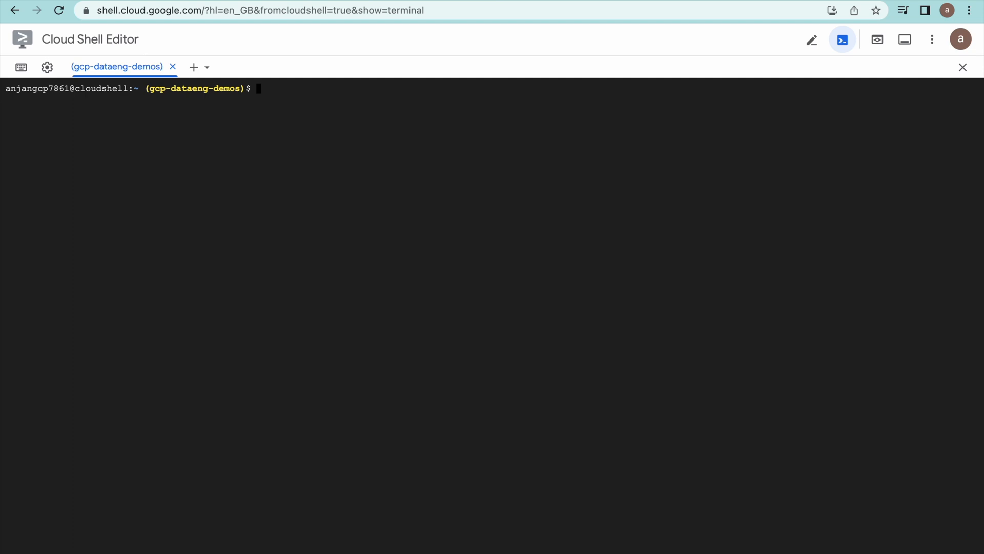
- Copy bq cp dataset_demo.greenhouse_gas@-3600000 dataset_demo.greenhouse_gas_restored from BBEdit, run it in Cloud Shell and authorise the API call
{"action": "key", "text": "super+Tab"}
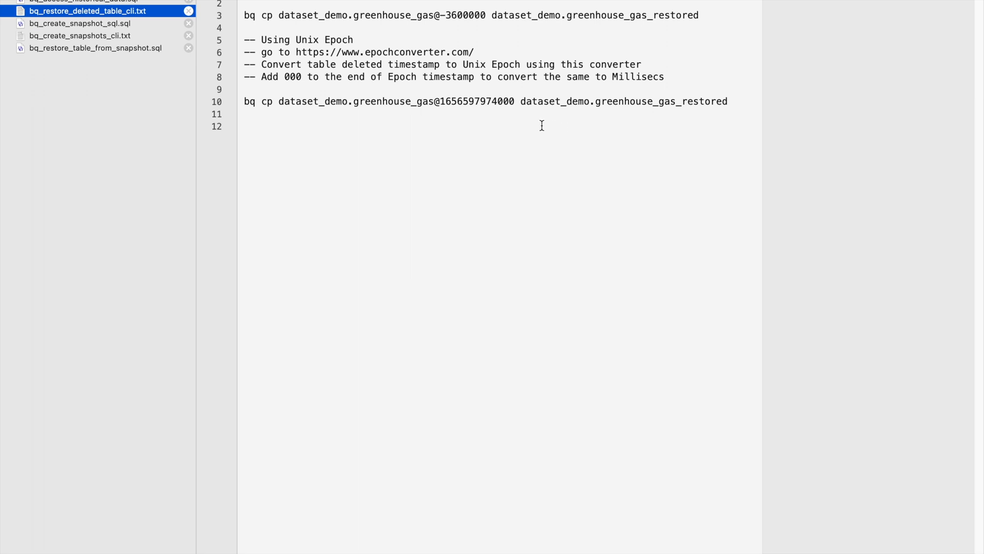
{"action": "double_click", "coordinate": [472, 15]}
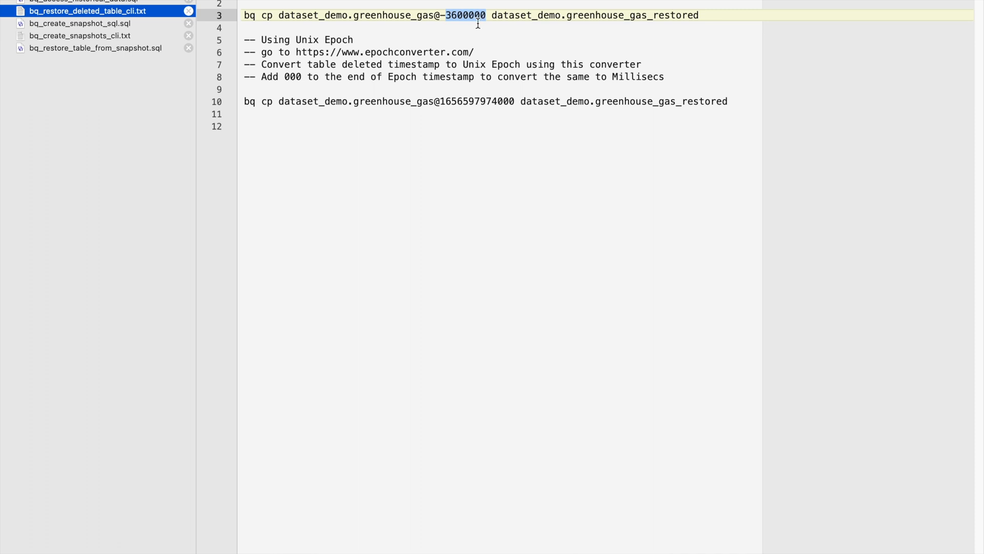
{"action": "left_click", "coordinate": [477, 23]}
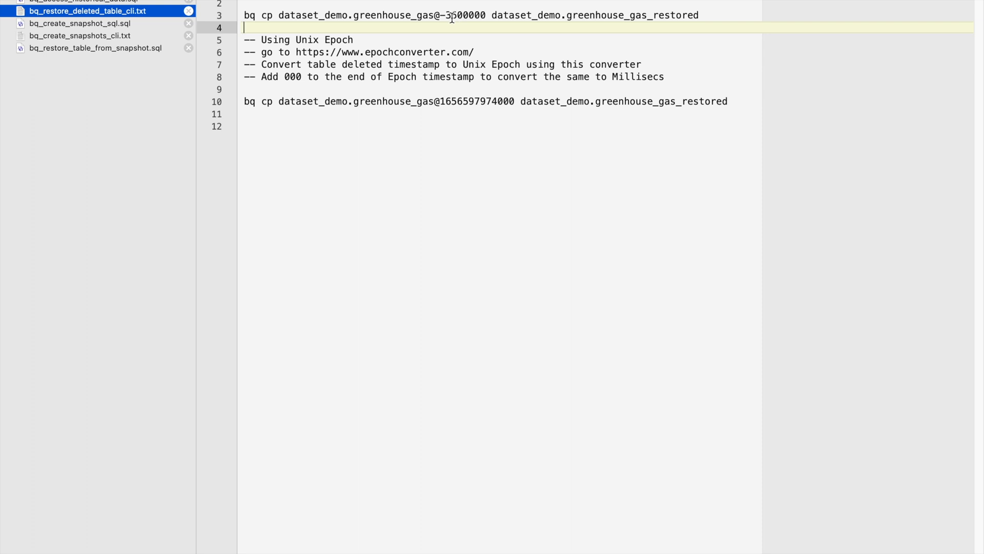
{"action": "left_click", "coordinate": [705, 15]}
{"action": "left_click_drag", "start_coordinate": [705, 15], "coordinate": [242, 11]}
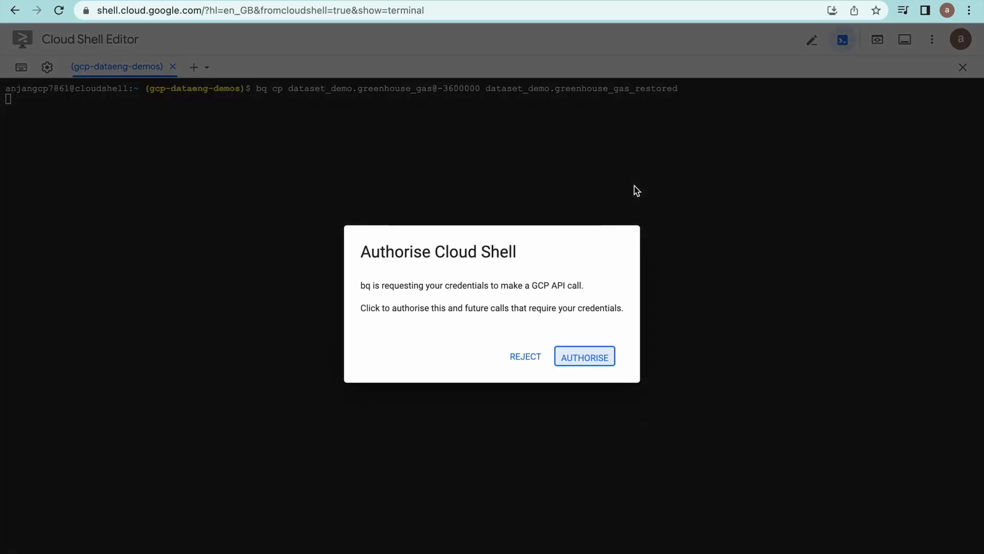
{"action": "left_click", "coordinate": [568, 363]}
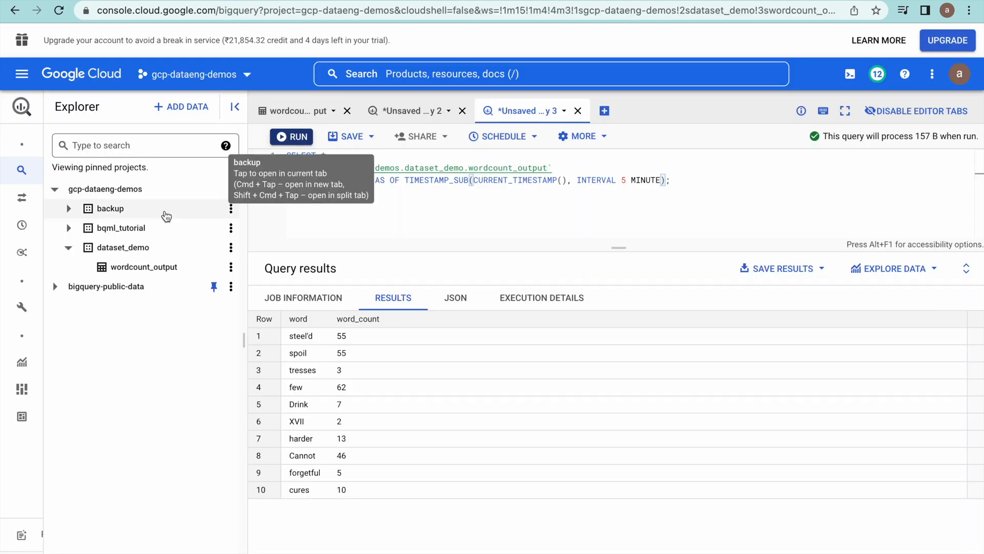
- Reload the BigQuery page, expand dataset_demo in the gcp-dataeng-demos project and open the greenhouse_gas_restored table
{"action": "left_click", "coordinate": [59, 10]}
{"action": "left_click", "coordinate": [532, 218]}
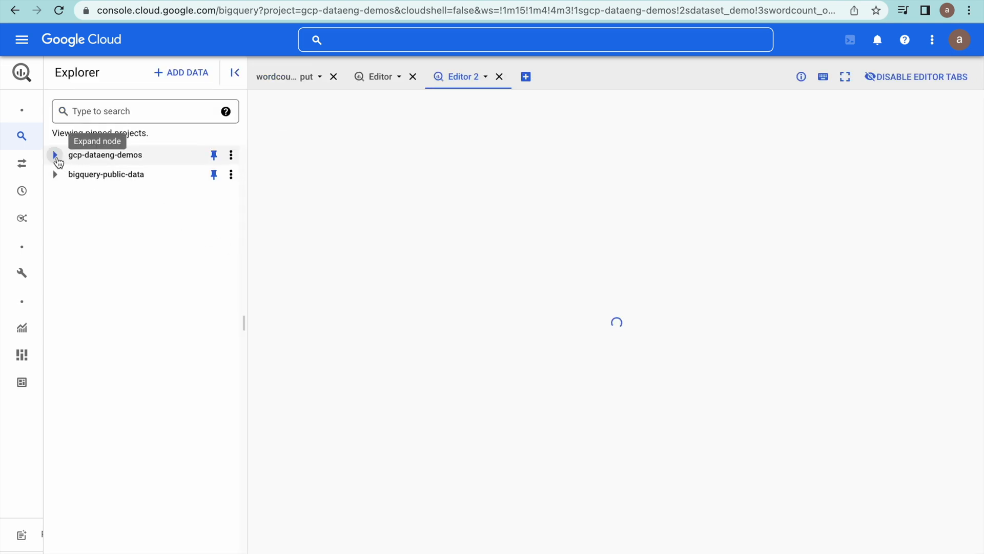
{"action": "left_click", "coordinate": [56, 155]}
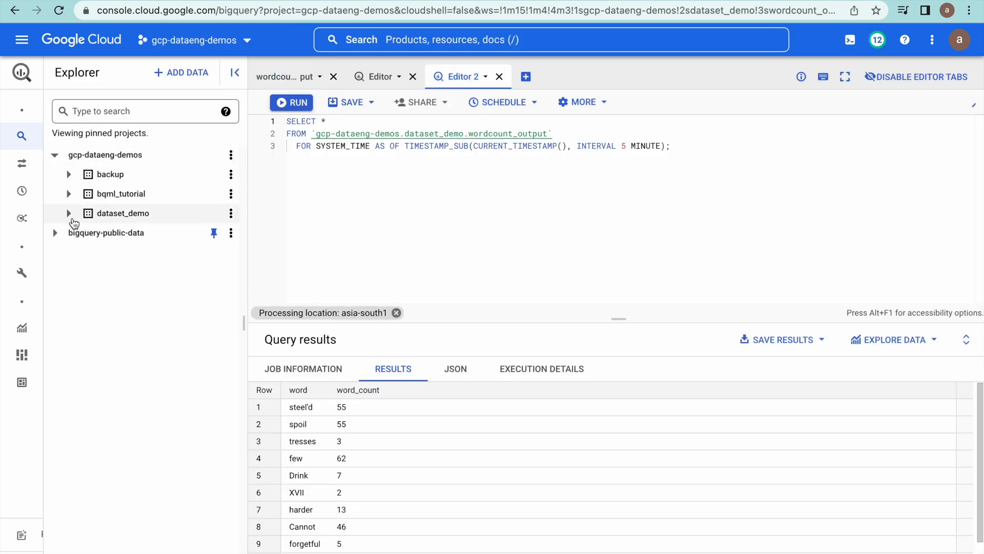
{"action": "left_click", "coordinate": [68, 214]}
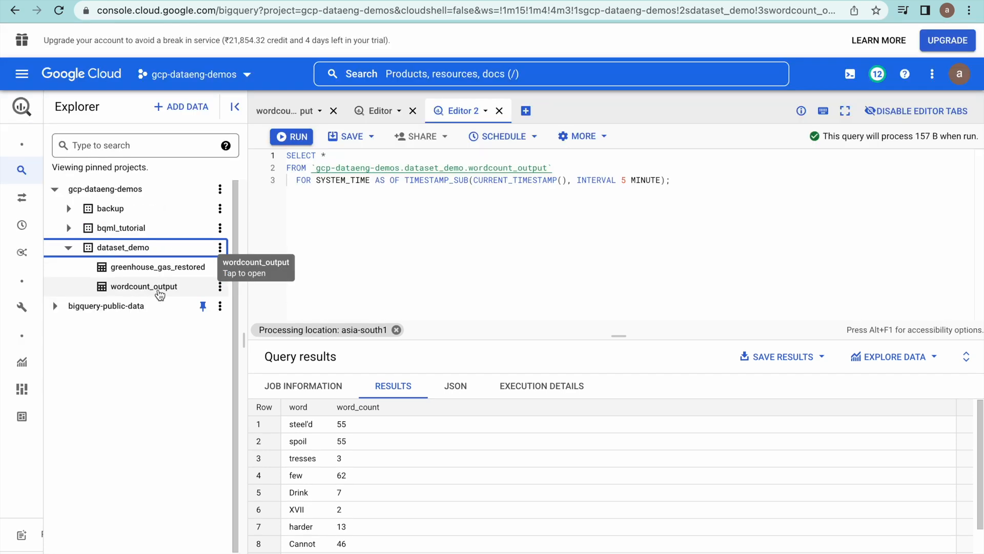
{"action": "left_click", "coordinate": [180, 271]}
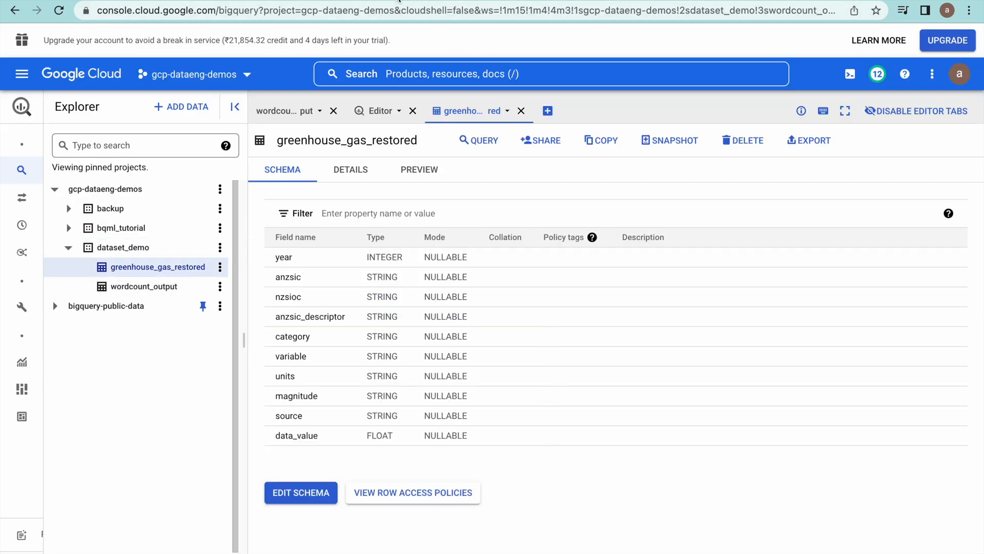
{"action": "key", "text": "super+Tab"}
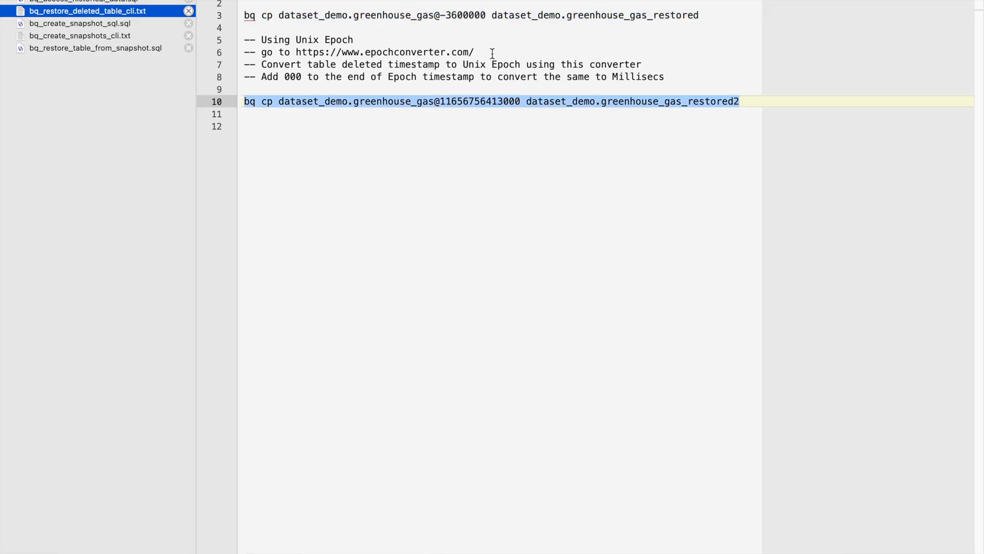
{"action": "left_click_drag", "start_coordinate": [479, 52], "coordinate": [332, 52]}
{"action": "left_click", "coordinate": [478, 52]}
{"action": "left_click_drag", "start_coordinate": [476, 51], "coordinate": [301, 52]}
{"action": "key", "text": "super+c"}
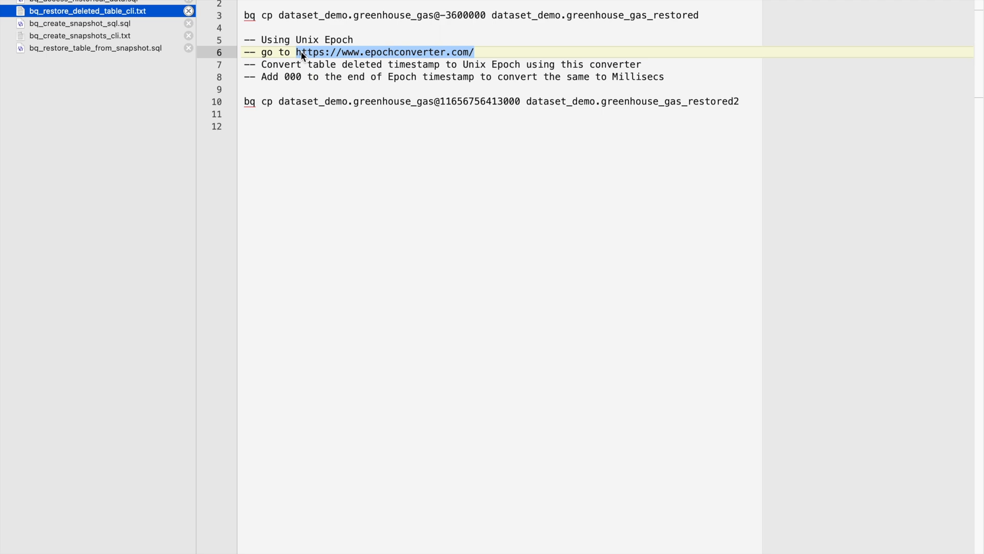
{"action": "key", "text": "super+Tab"}
{"action": "left_click", "coordinate": [458, 17]}
{"action": "key", "text": "super+v"}
{"action": "key", "text": "Return"}
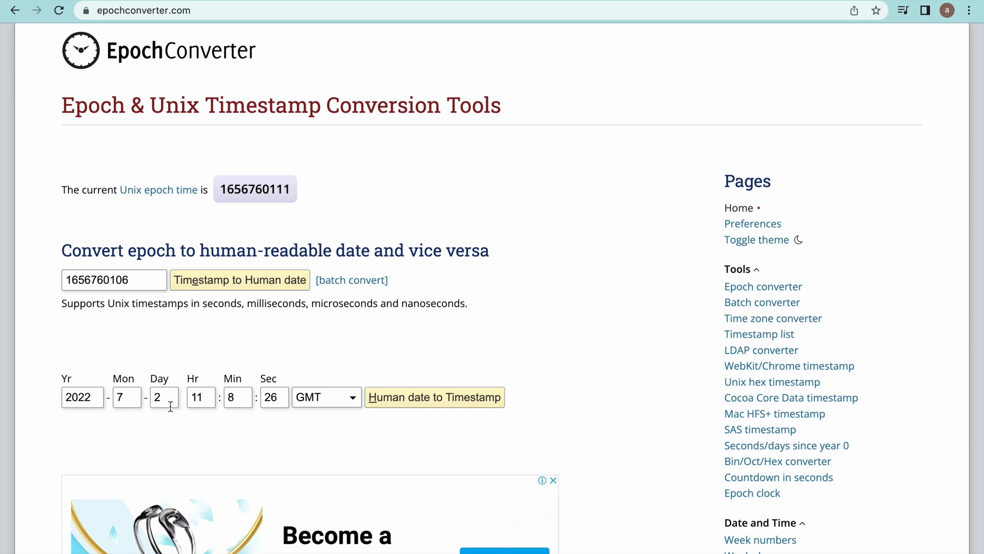
- Set the hour of the human date to 10 in EpochConverter and convert the date to a timestamp
{"action": "left_click", "coordinate": [203, 404]}
{"action": "key", "text": "BackSpace"}
{"action": "type", "text": "0"}
{"action": "left_click", "coordinate": [470, 407]}
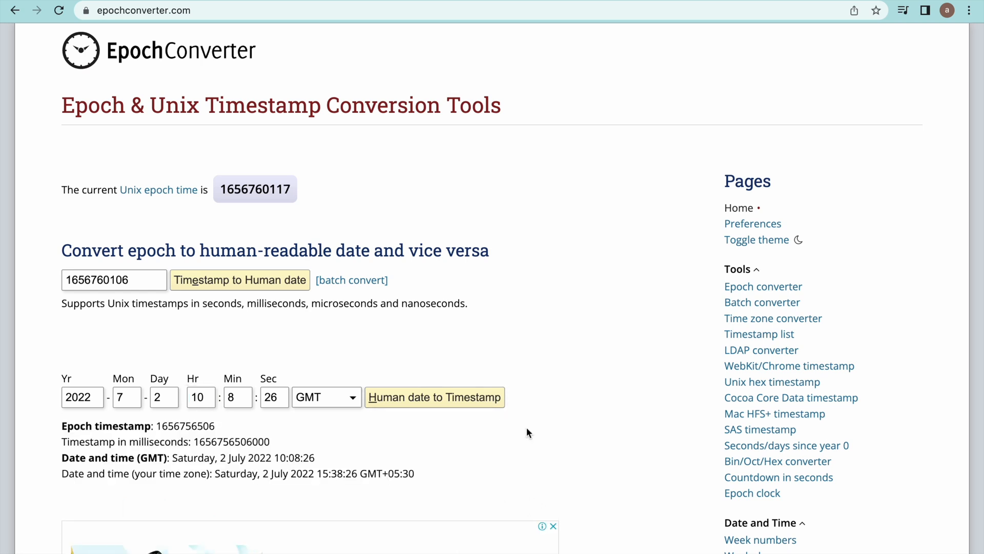
{"action": "double_click", "coordinate": [231, 441]}
{"action": "key", "text": "super+c"}
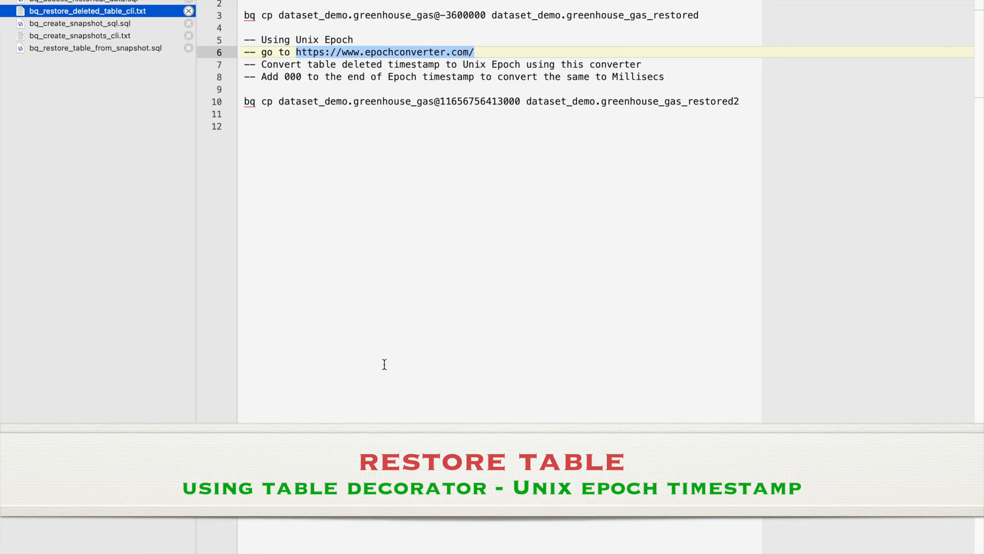
{"action": "double_click", "coordinate": [492, 98]}
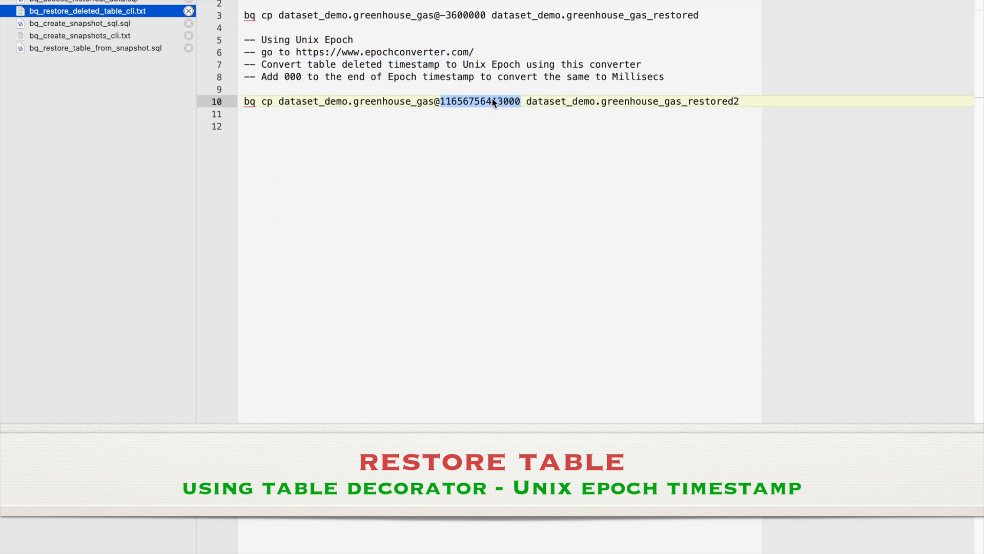
{"action": "key", "text": "super+v"}
{"action": "left_click_drag", "start_coordinate": [743, 101], "coordinate": [235, 104]}
{"action": "key", "text": "super+c"}
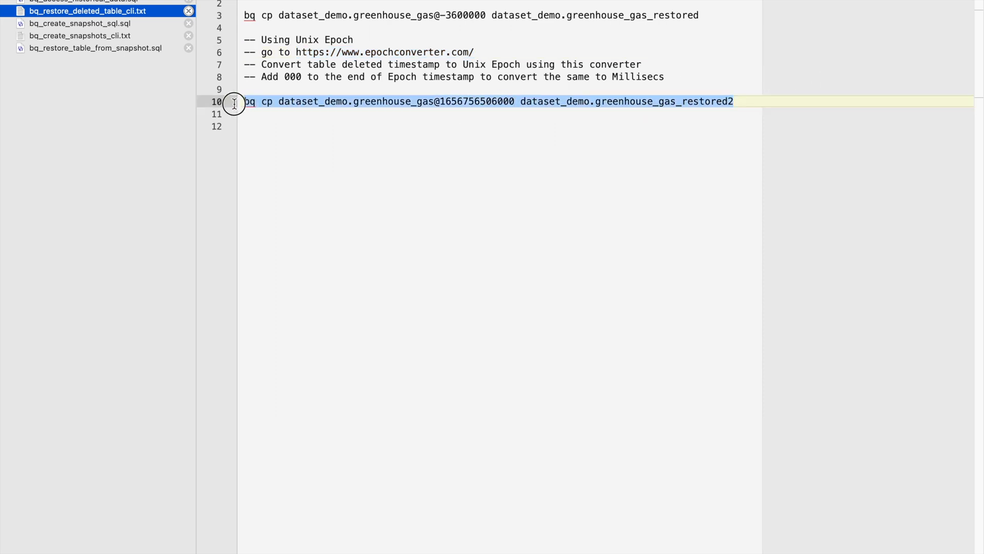
{"action": "key", "text": "super+Tab"}
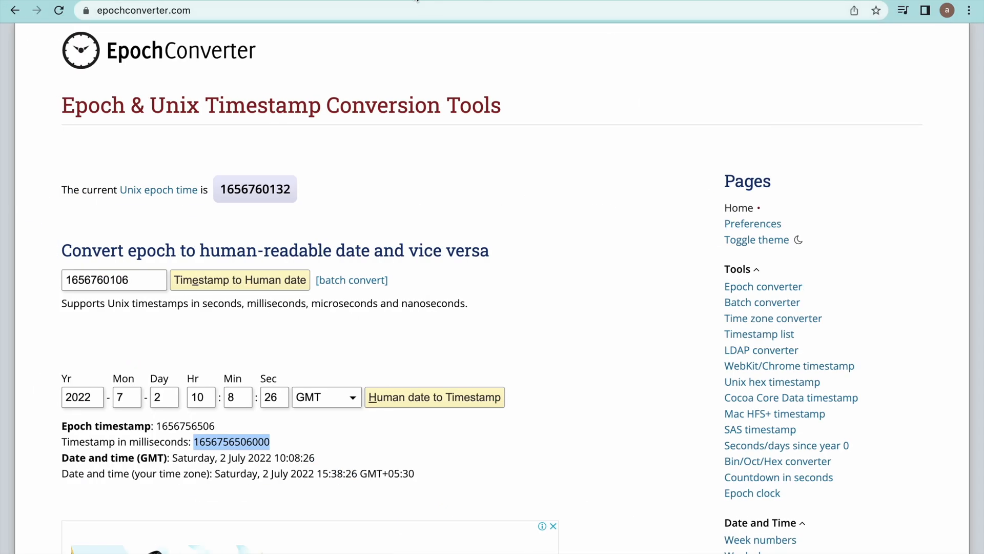
{"action": "left_click", "coordinate": [419, 1]}
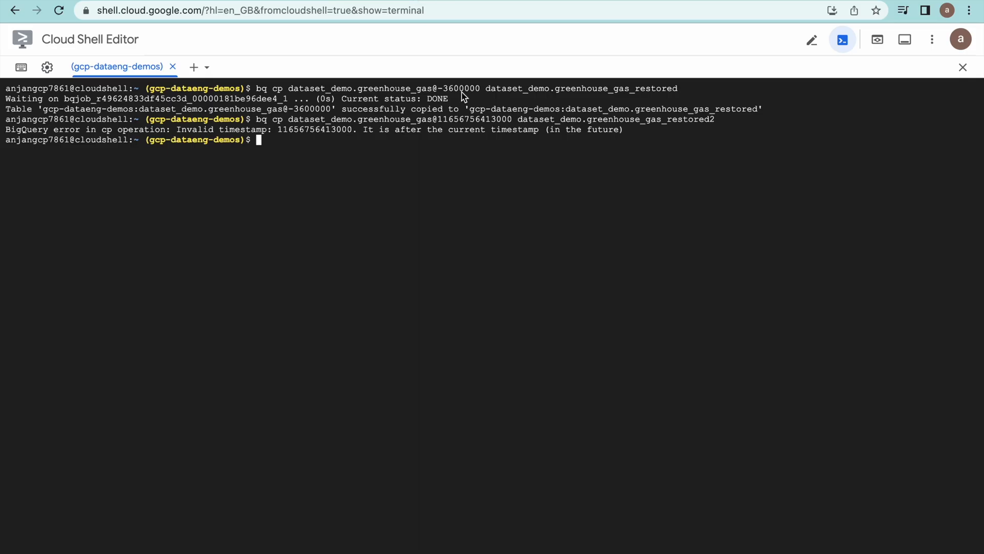
{"action": "key", "text": "super+v"}
{"action": "key", "text": "Return"}
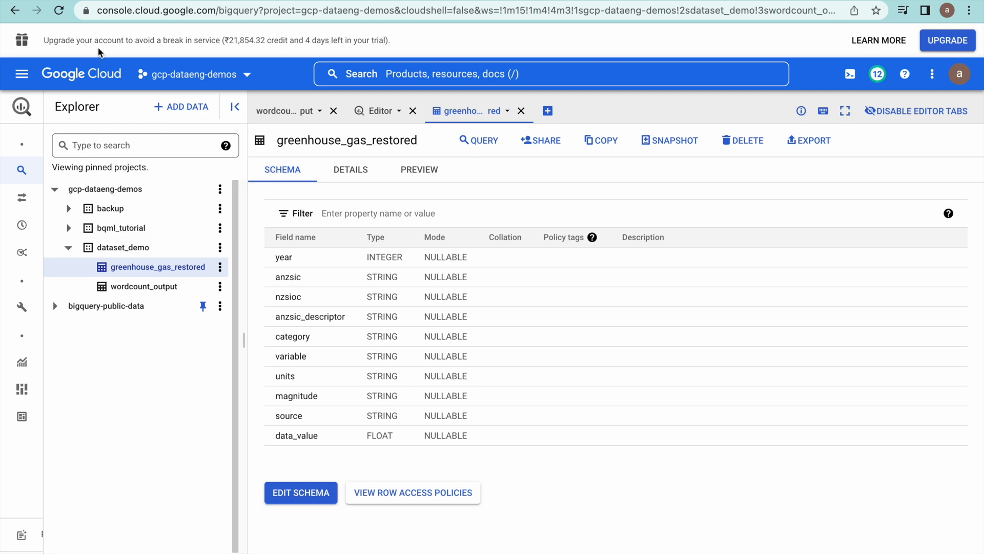
- Reload the BigQuery page and expand dataset_demo in the gcp-dataeng-demos project
{"action": "left_click", "coordinate": [59, 12]}
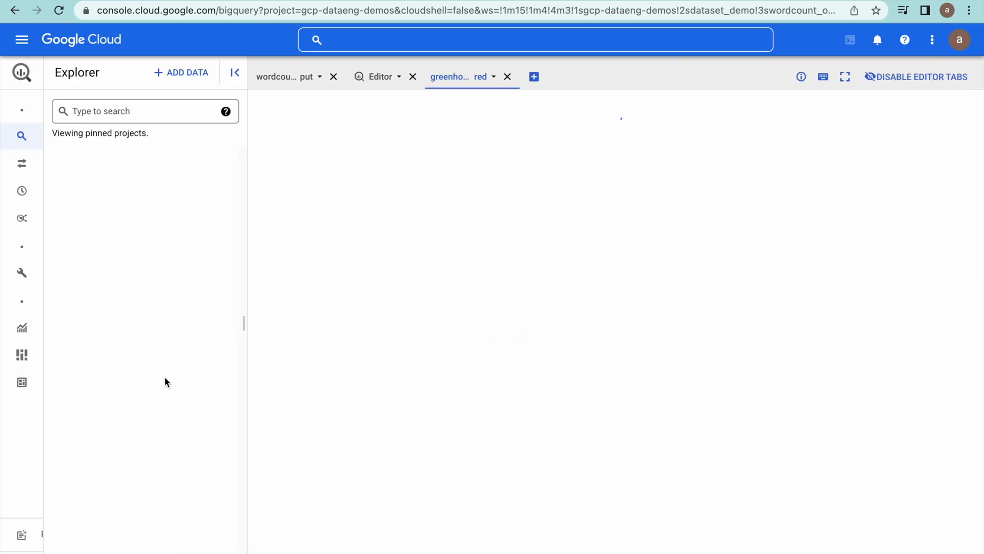
{"action": "left_click", "coordinate": [56, 155]}
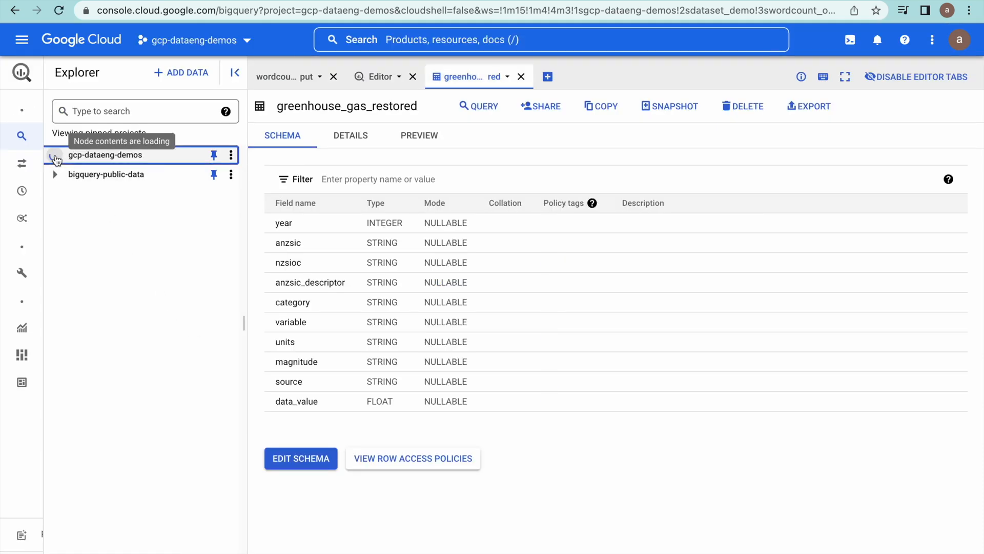
{"action": "left_click", "coordinate": [77, 220]}
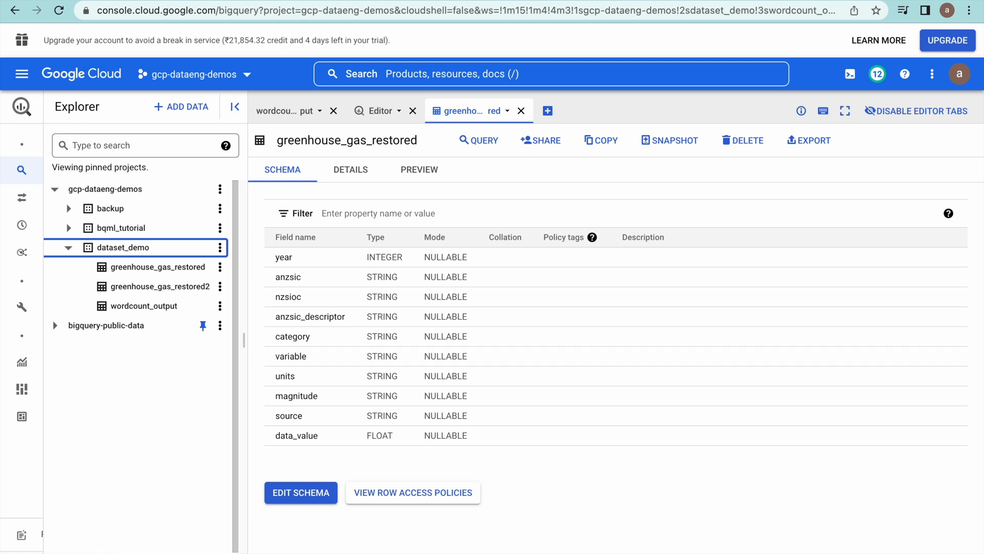
- Close the open greenhouse_gas_restored, Editor and wordcount_output tabs in BigQuery
{"action": "key", "text": "super+Tab"}
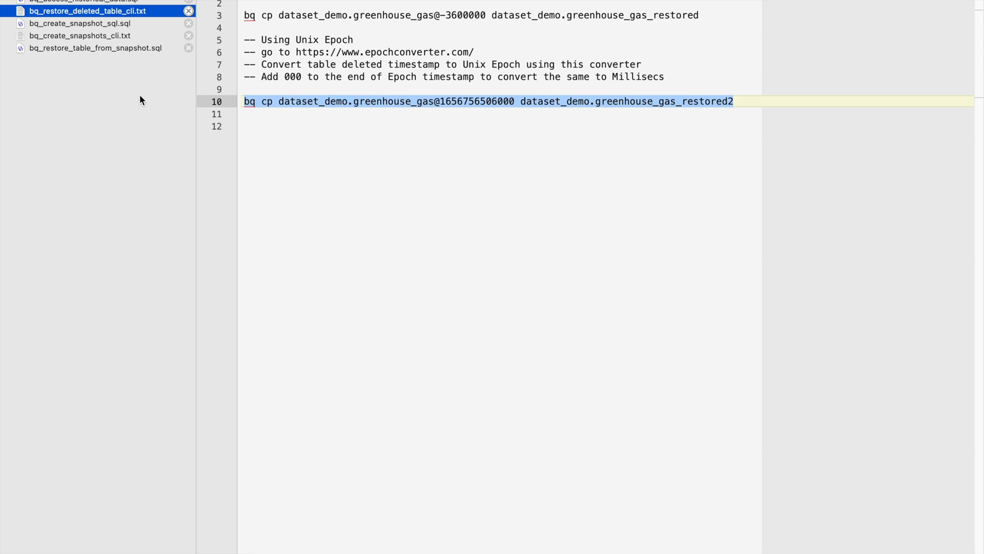
{"action": "key", "text": "super+Tab"}
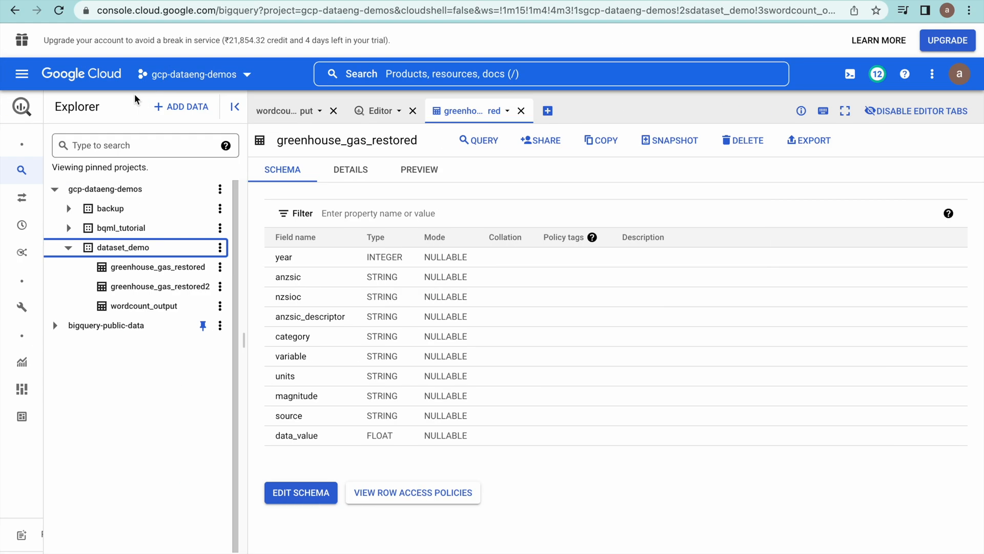
{"action": "left_click", "coordinate": [521, 110]}
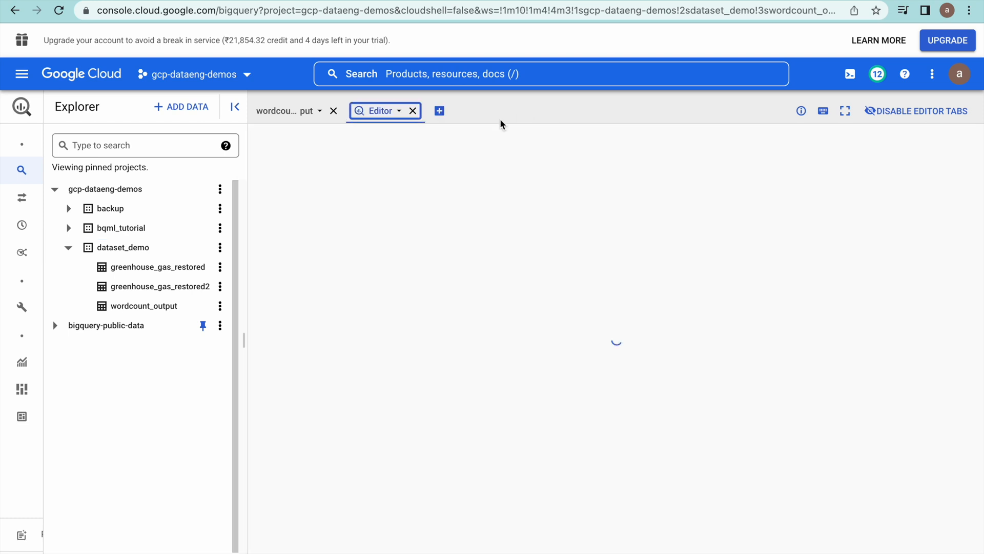
{"action": "left_click", "coordinate": [412, 111]}
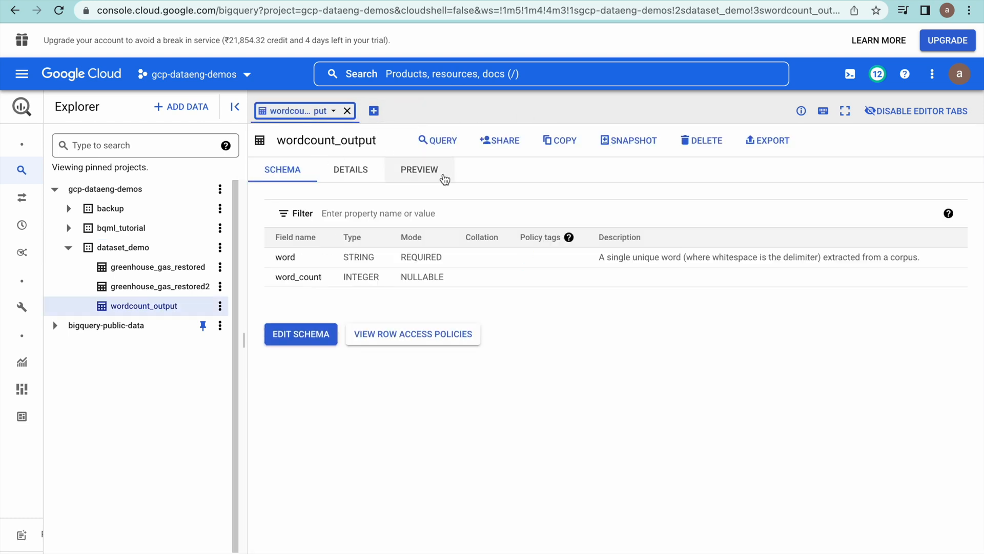
{"action": "left_click", "coordinate": [347, 110]}
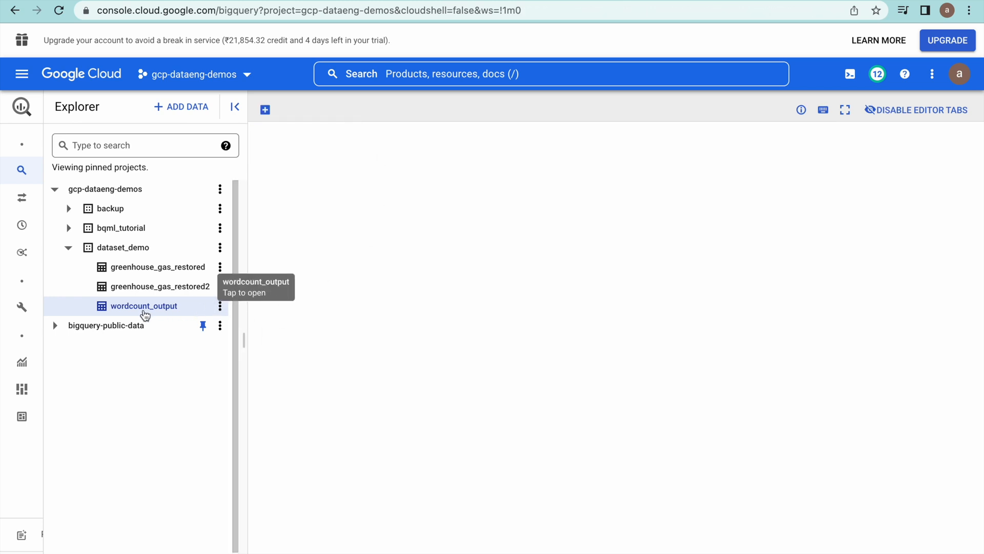
- View the details of the wordcount_output table and its table snapshot form, leaving the form without saving
{"action": "left_click", "coordinate": [144, 307]}
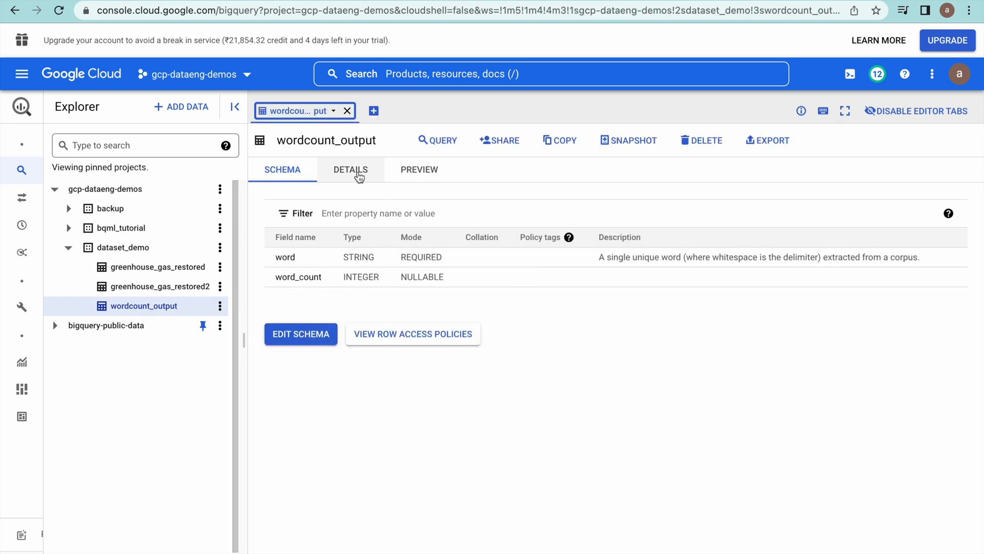
{"action": "left_click", "coordinate": [352, 172]}
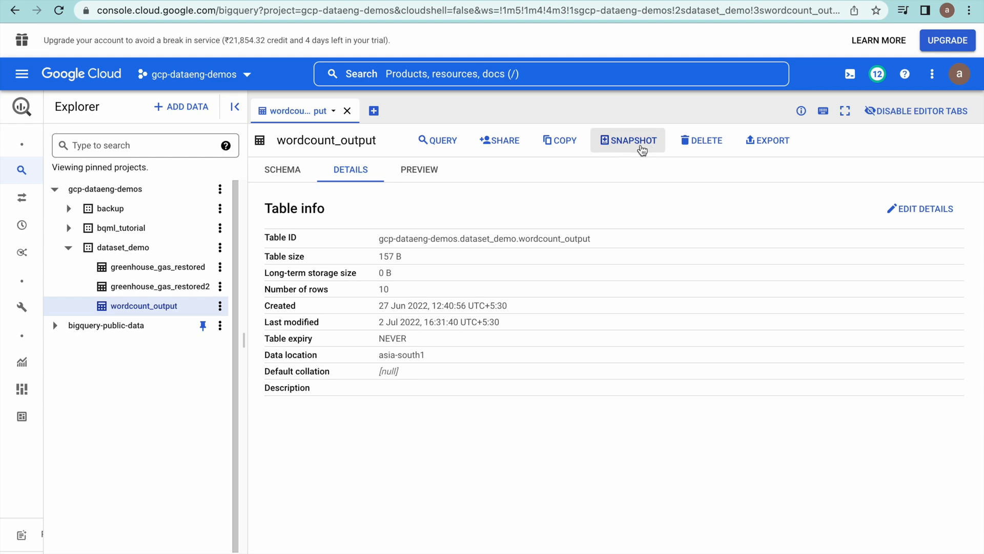
{"action": "left_click", "coordinate": [629, 147]}
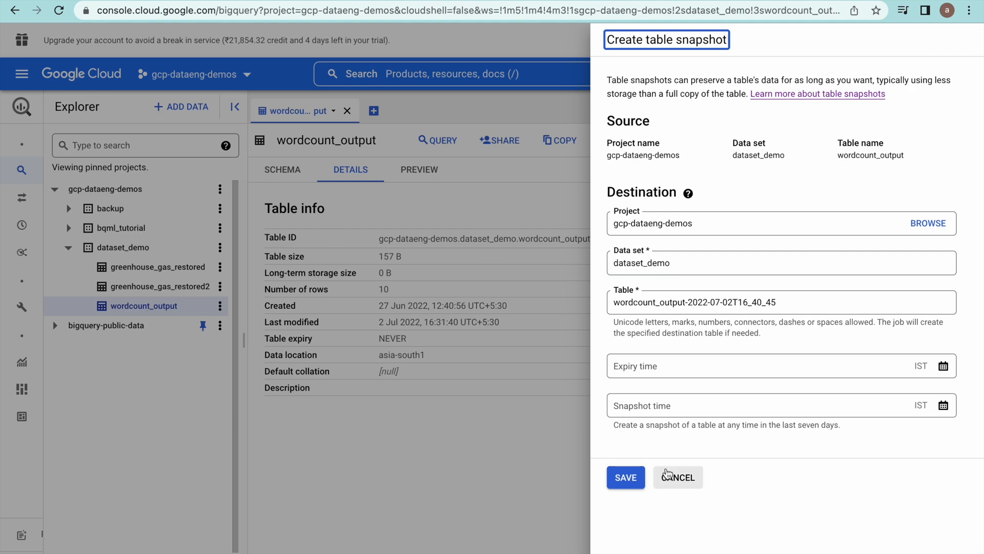
{"action": "left_click", "coordinate": [673, 477]}
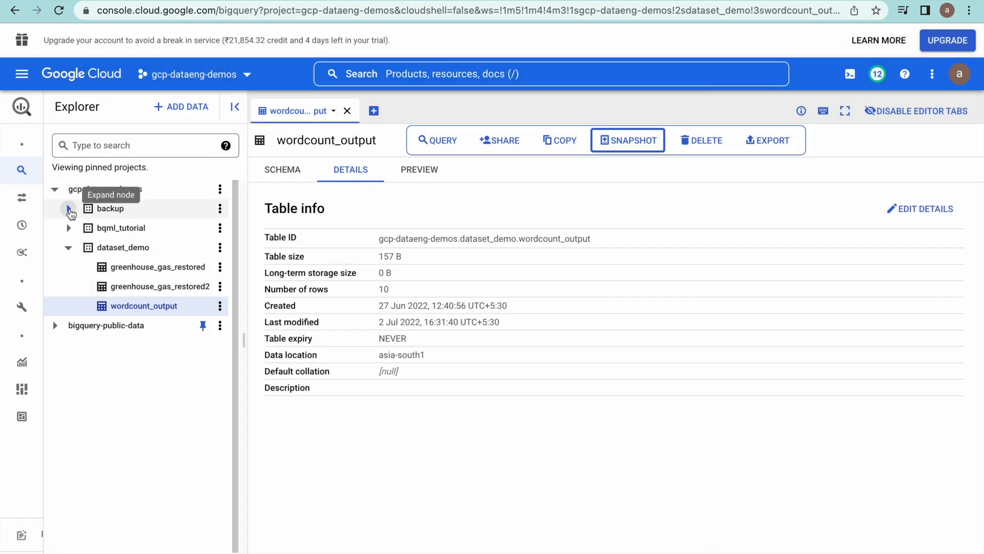
- Compare the data set info of backup and dataset_demo, including their data locations
{"action": "left_click", "coordinate": [68, 208]}
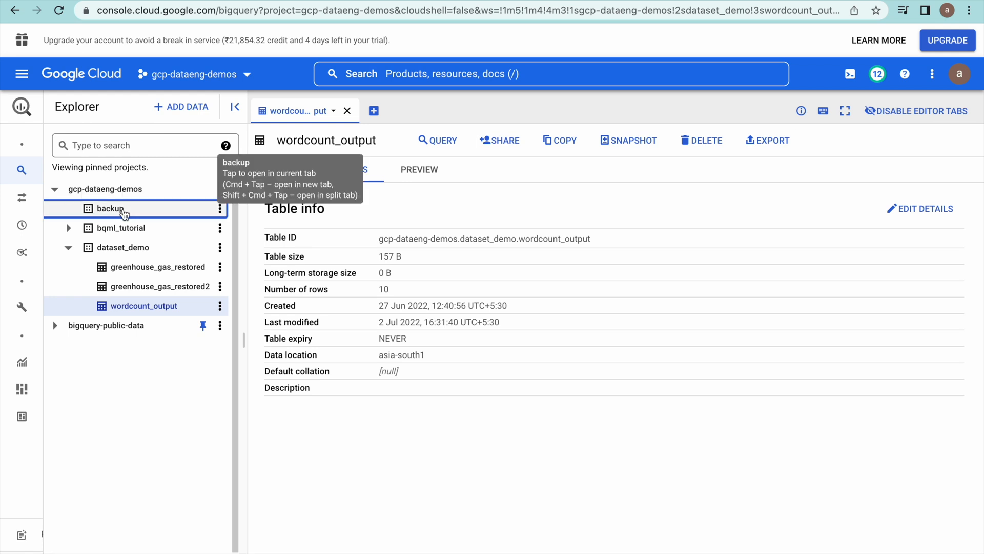
{"action": "left_click", "coordinate": [120, 211]}
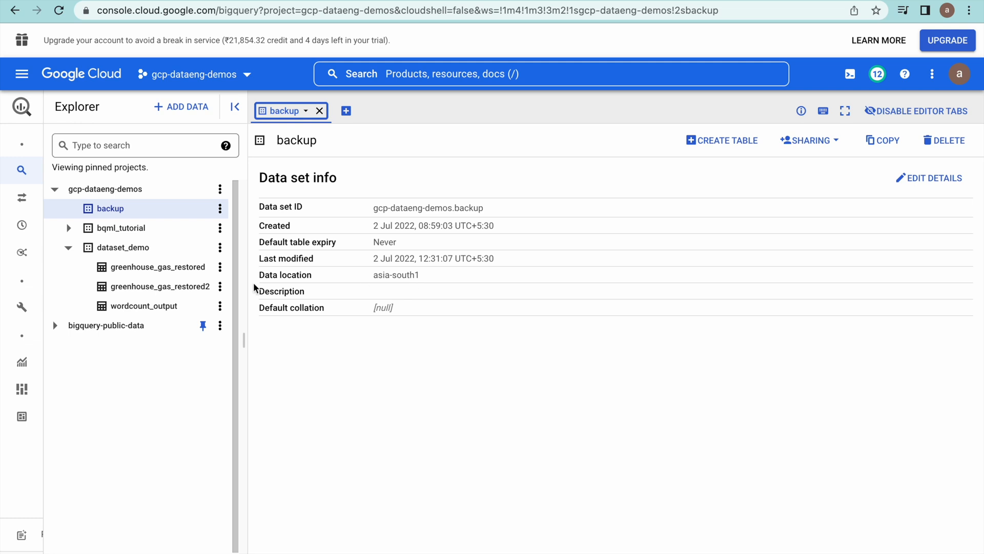
{"action": "left_click", "coordinate": [138, 251]}
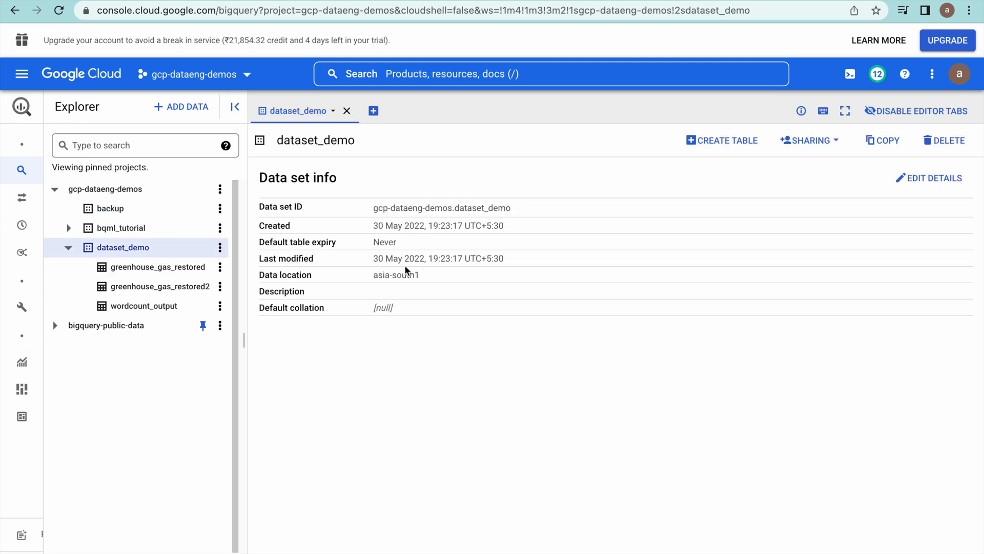
{"action": "left_click", "coordinate": [136, 213]}
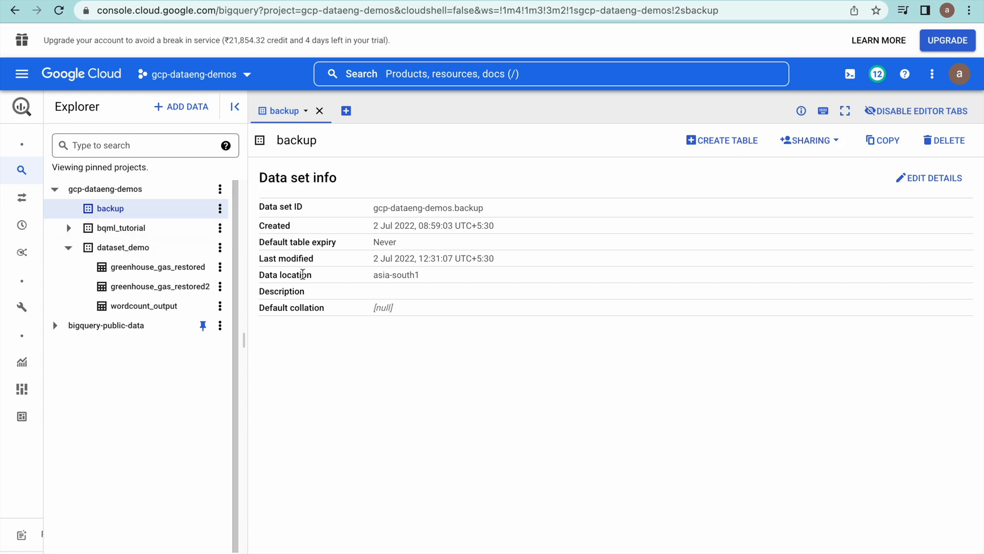
{"action": "left_click", "coordinate": [131, 253]}
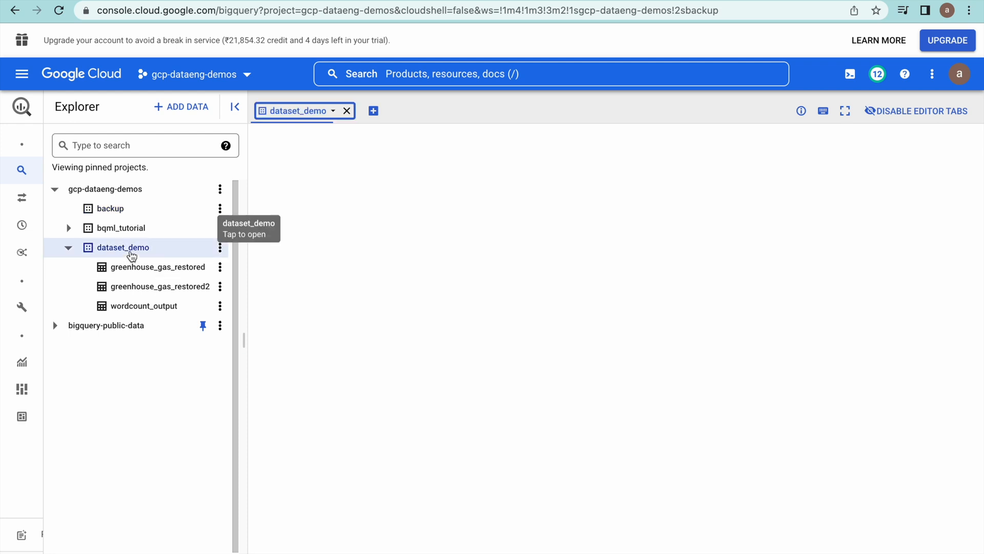
- Start a table snapshot of wordcount_output with backup as the destination data set
{"action": "left_click", "coordinate": [142, 306]}
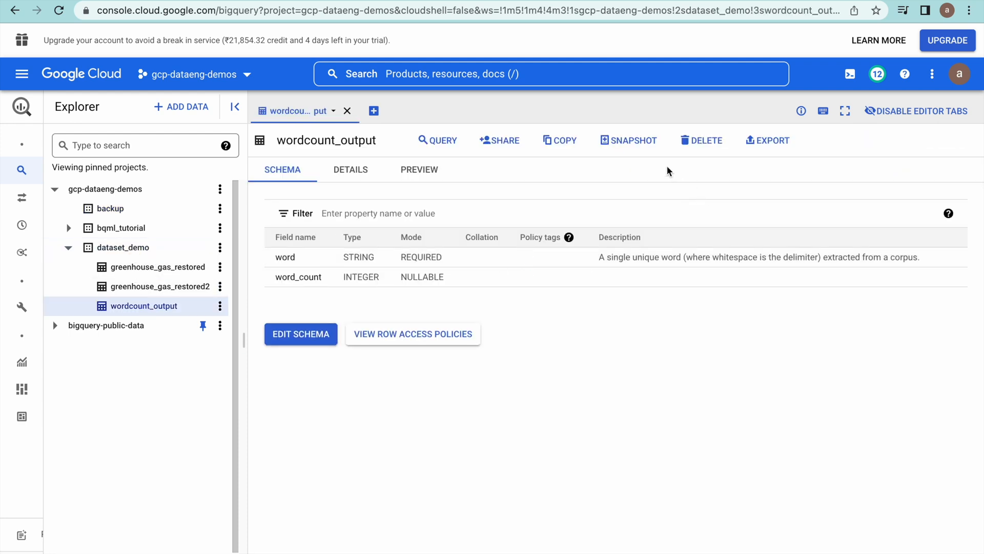
{"action": "left_click", "coordinate": [643, 149]}
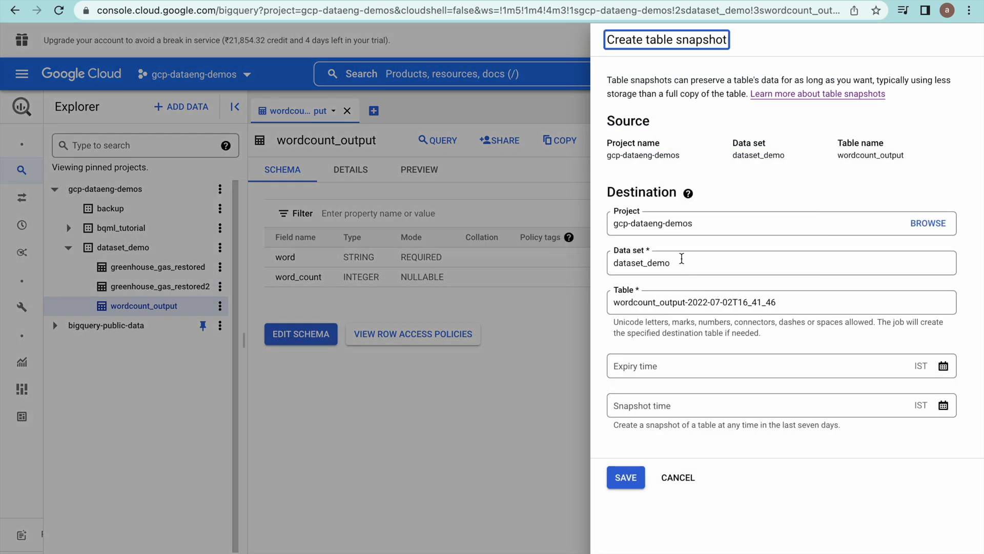
{"action": "left_click", "coordinate": [655, 264]}
{"action": "type", "text": "ba"}
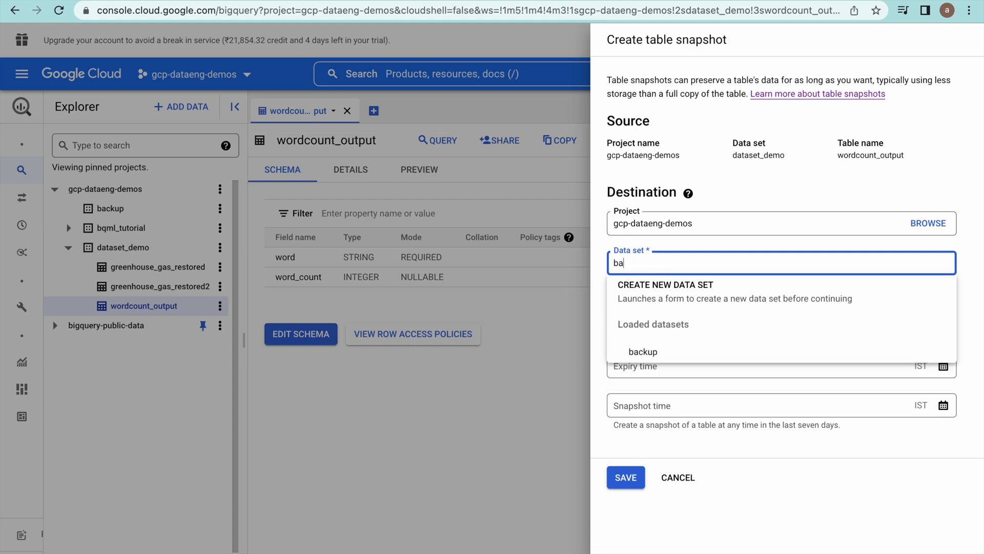
{"action": "type", "text": "ckup"}
{"action": "left_click", "coordinate": [671, 353]}
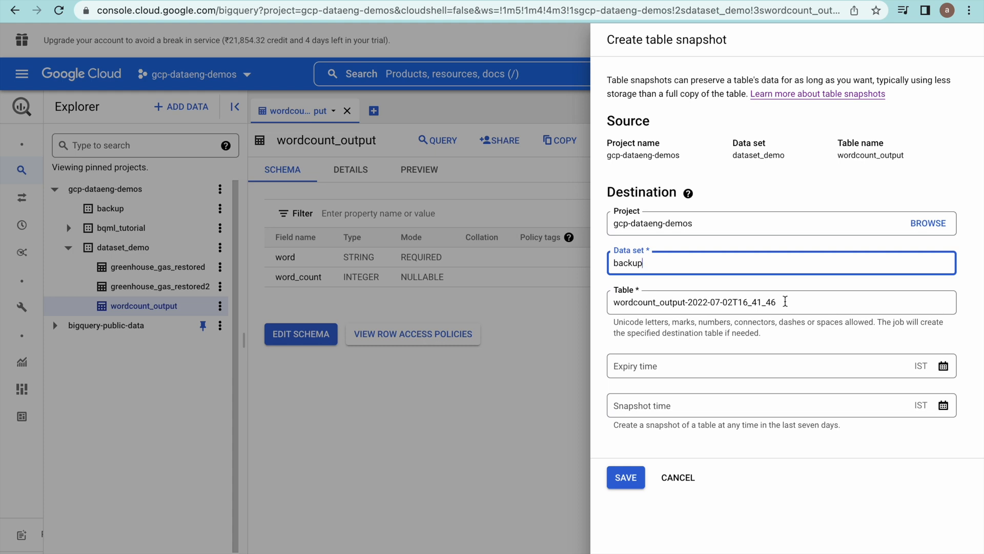
- Remove the underscores from the time in the snapshot's table name, making it wordcount_output-2022-07-02T164146
{"action": "left_click", "coordinate": [769, 301]}
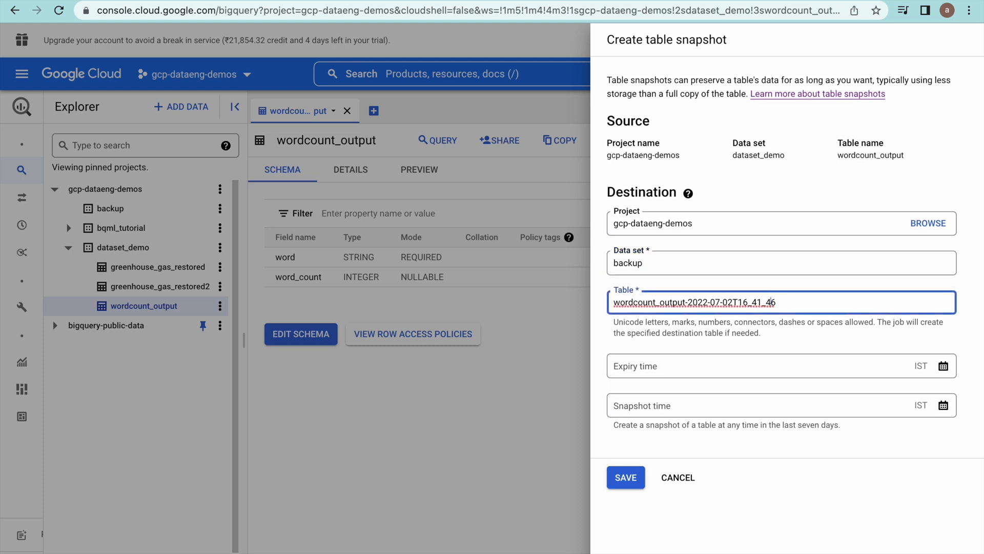
{"action": "key", "text": "BackSpace"}
{"action": "key", "text": "Left"}
{"action": "key", "text": "Left"}
{"action": "key", "text": "BackSpace"}
- Set the snapshot's expiry time to 15/07/2022, 00:00 and save the snapshot
{"action": "left_click", "coordinate": [943, 366]}
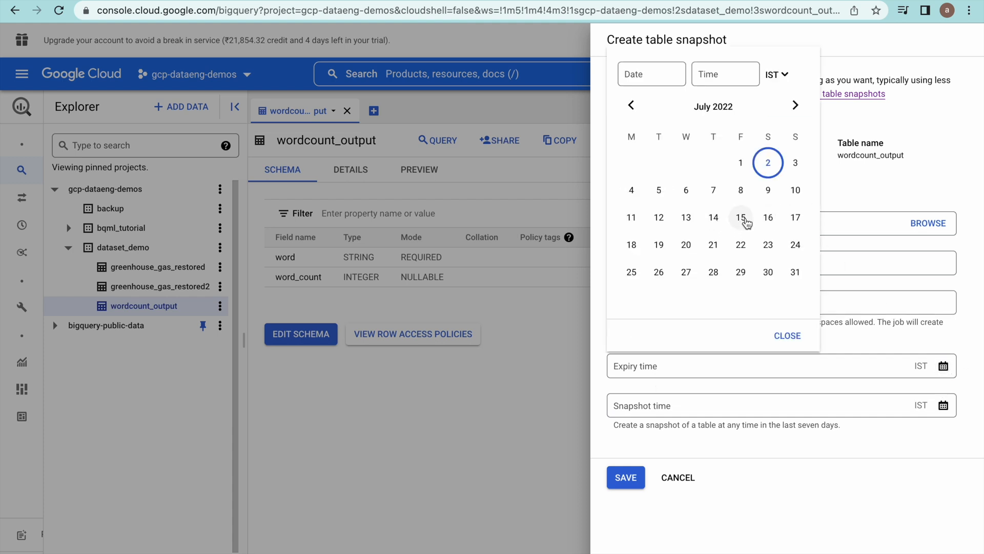
{"action": "left_click", "coordinate": [741, 217]}
{"action": "left_click", "coordinate": [843, 508]}
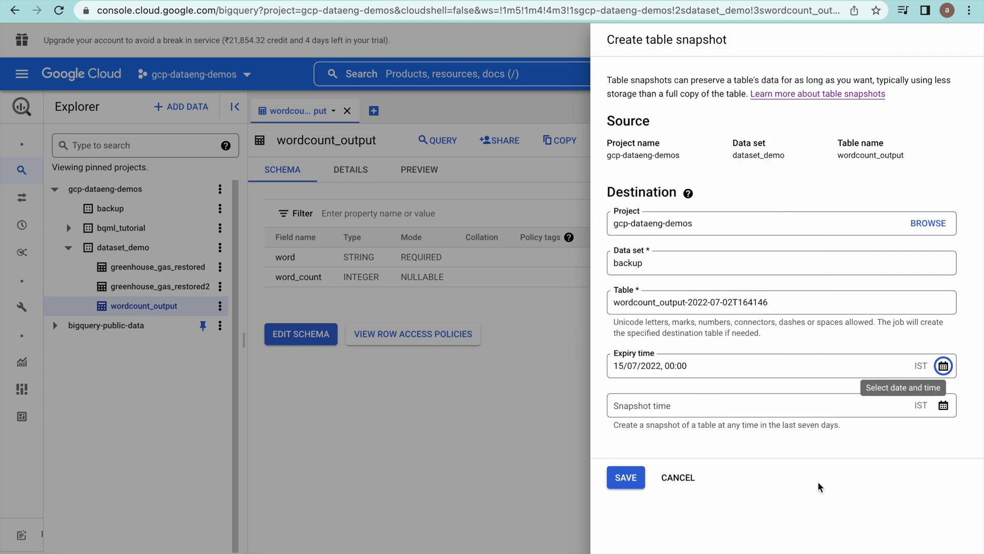
{"action": "left_click", "coordinate": [625, 480]}
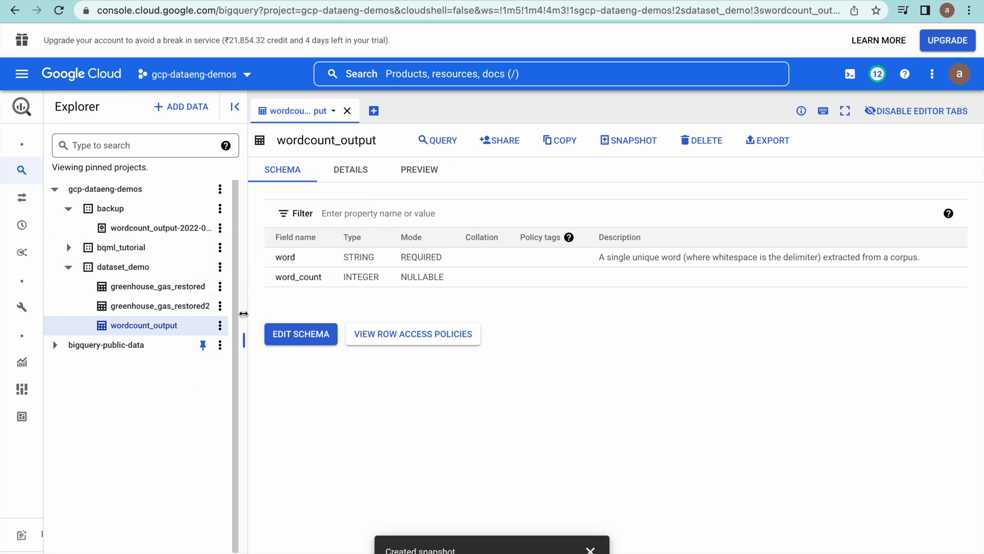
- Check the details and preview the rows of the snapshot wordcount_output-2022-07-02T164146 in backup
{"action": "left_click_drag", "start_coordinate": [245, 341], "coordinate": [310, 349]}
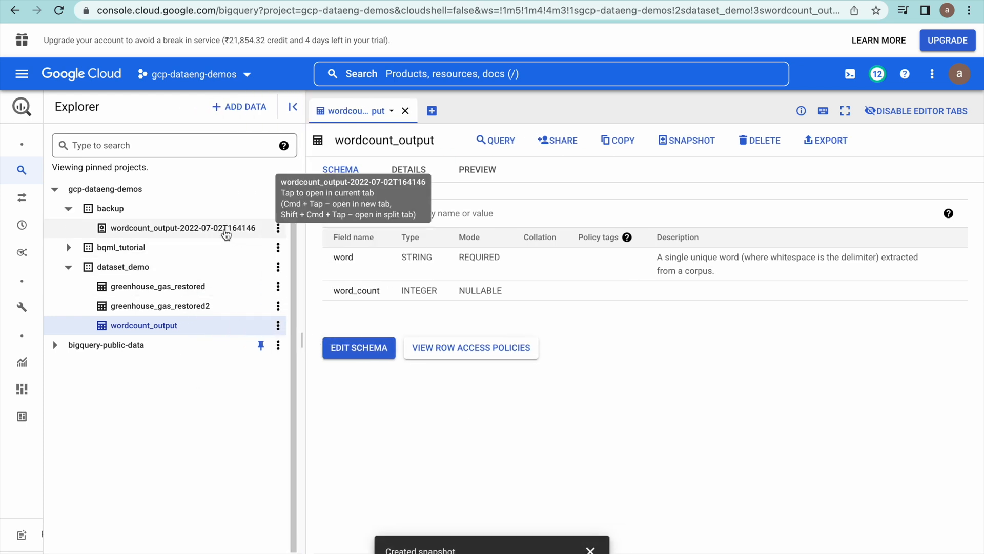
{"action": "left_click", "coordinate": [204, 228]}
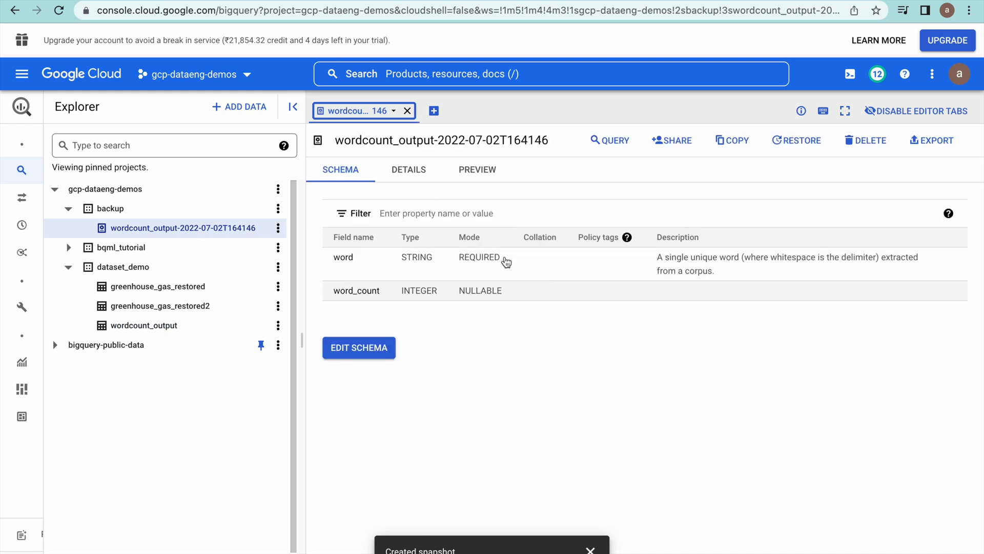
{"action": "left_click", "coordinate": [410, 174]}
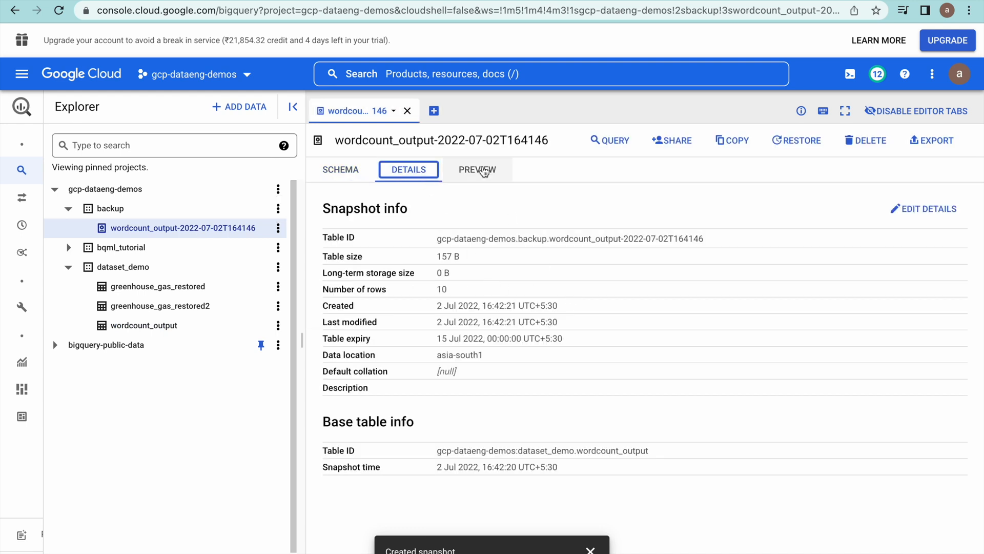
{"action": "left_click", "coordinate": [478, 169]}
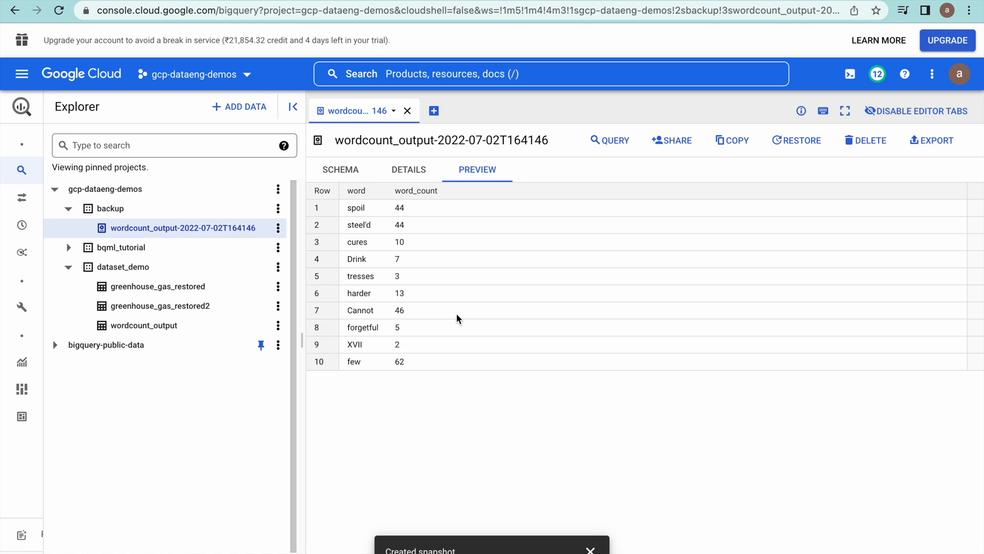
- Open a blank query, switch to BBEdit and examine the first CREATE SNAPSHOT TABLE statement in bq_create_snapshot_sql.sql
{"action": "left_click", "coordinate": [434, 111]}
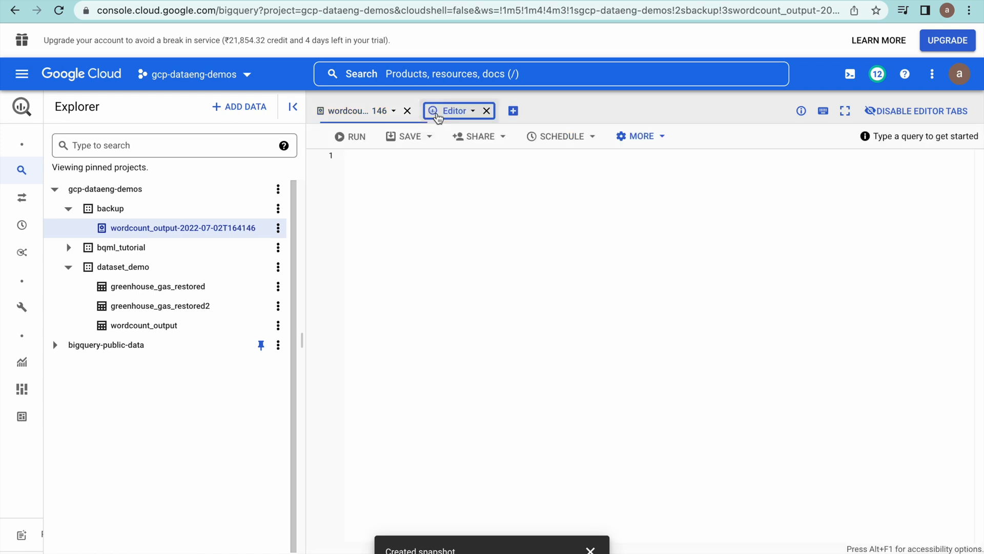
{"action": "key", "text": "super+Tab"}
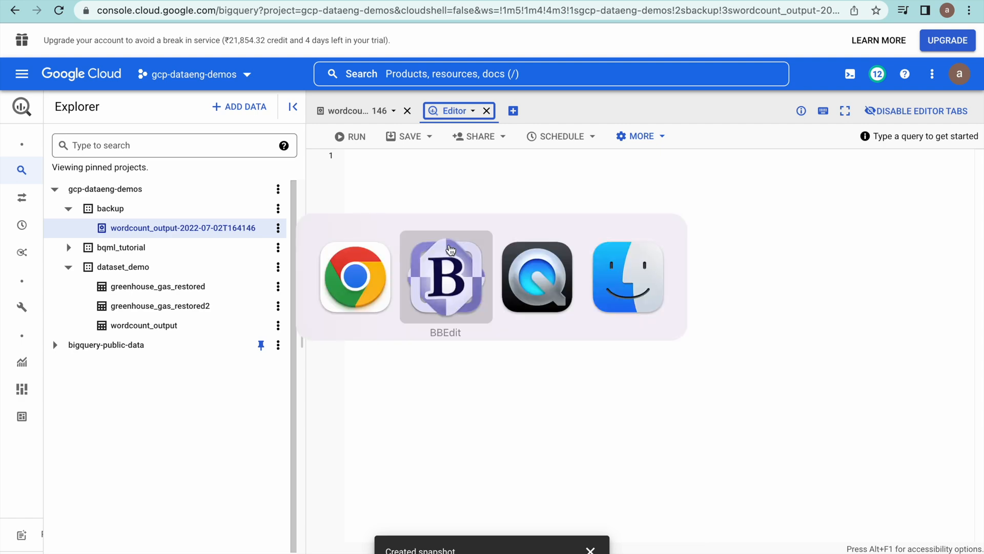
{"action": "left_click", "coordinate": [450, 249]}
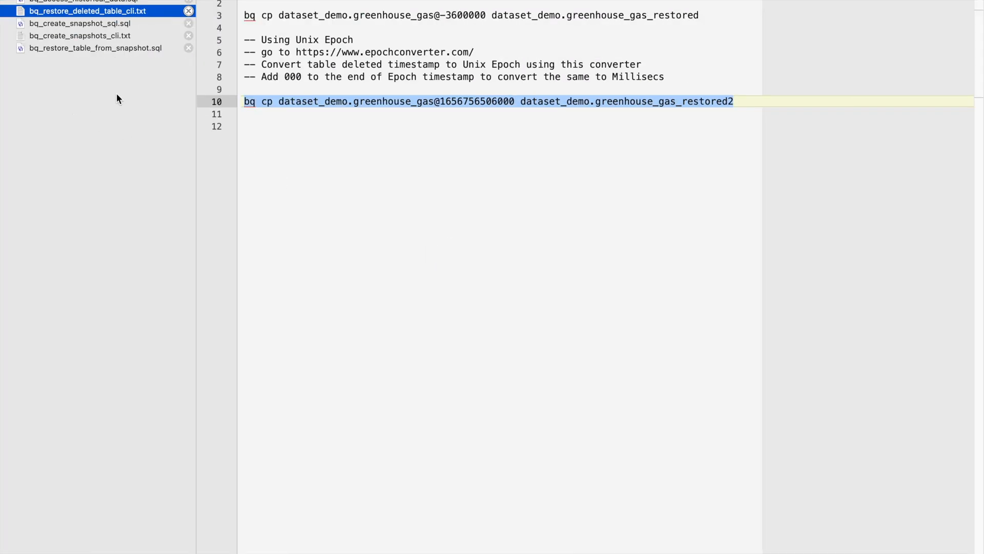
{"action": "left_click", "coordinate": [99, 25]}
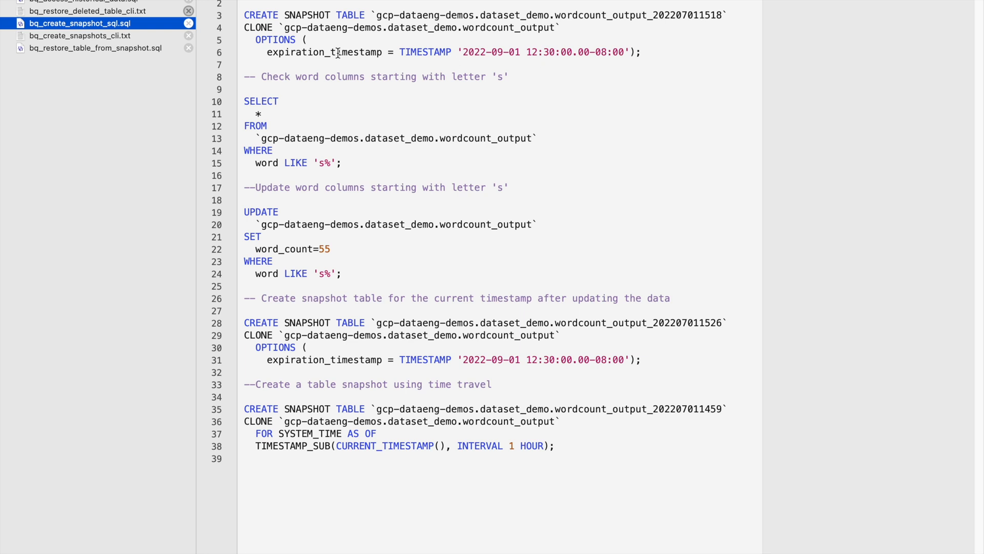
{"action": "double_click", "coordinate": [261, 28]}
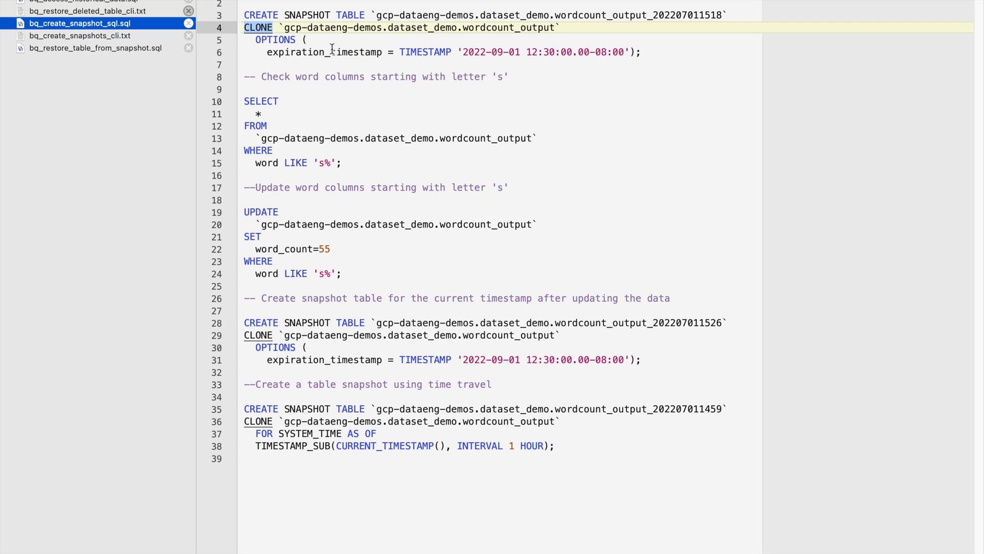
{"action": "left_click", "coordinate": [523, 28]}
{"action": "double_click", "coordinate": [524, 28]}
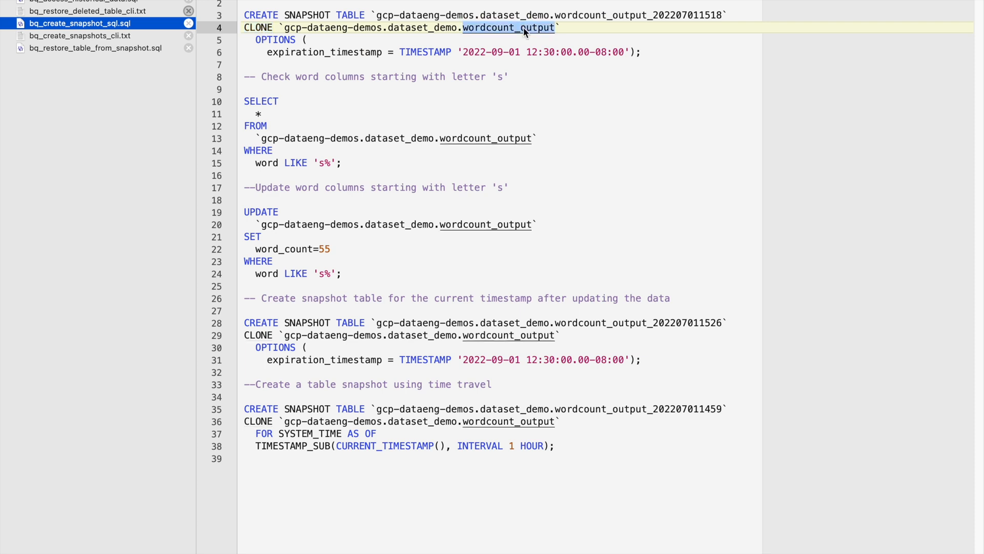
{"action": "double_click", "coordinate": [431, 30]}
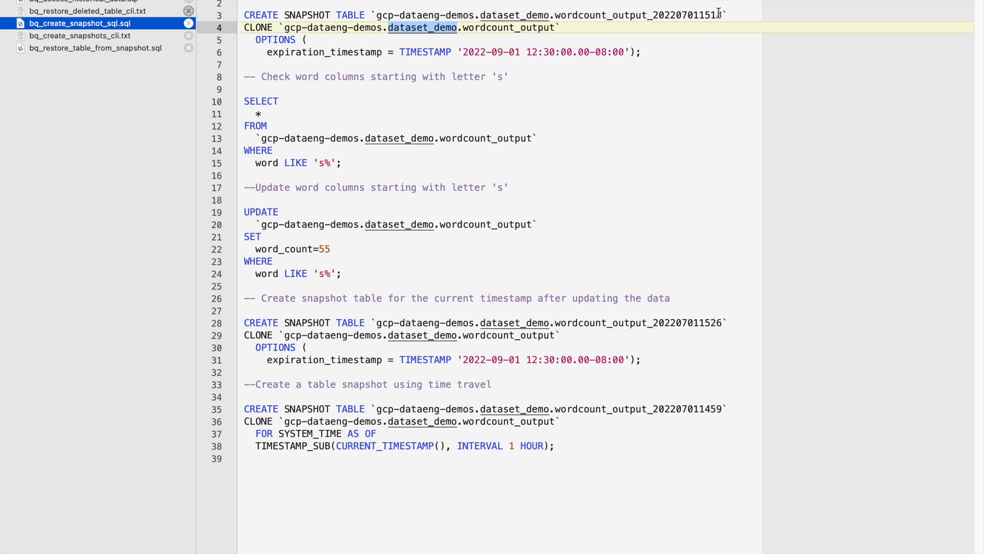
{"action": "left_click", "coordinate": [697, 13]}
{"action": "key", "text": "BackSpace"}
{"action": "type", "text": "2"}
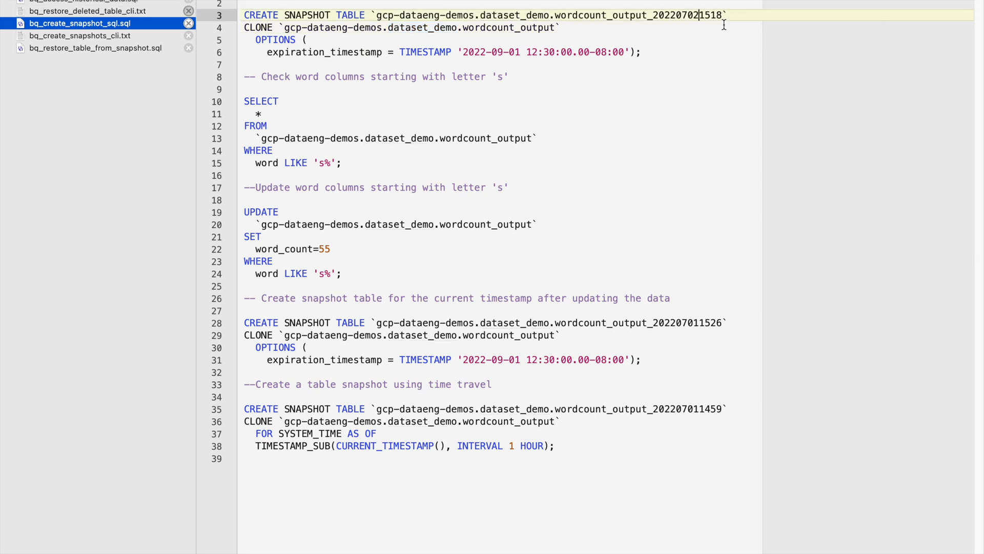
{"action": "left_click", "coordinate": [711, 16]}
{"action": "key", "text": "BackSpace"}
{"action": "type", "text": "6"}
{"action": "key", "text": "Delete"}
{"action": "key", "text": "Delete"}
{"action": "type", "text": "43"}
{"action": "left_click_drag", "start_coordinate": [643, 49], "coordinate": [247, 15]}
{"action": "key", "text": "super+c"}
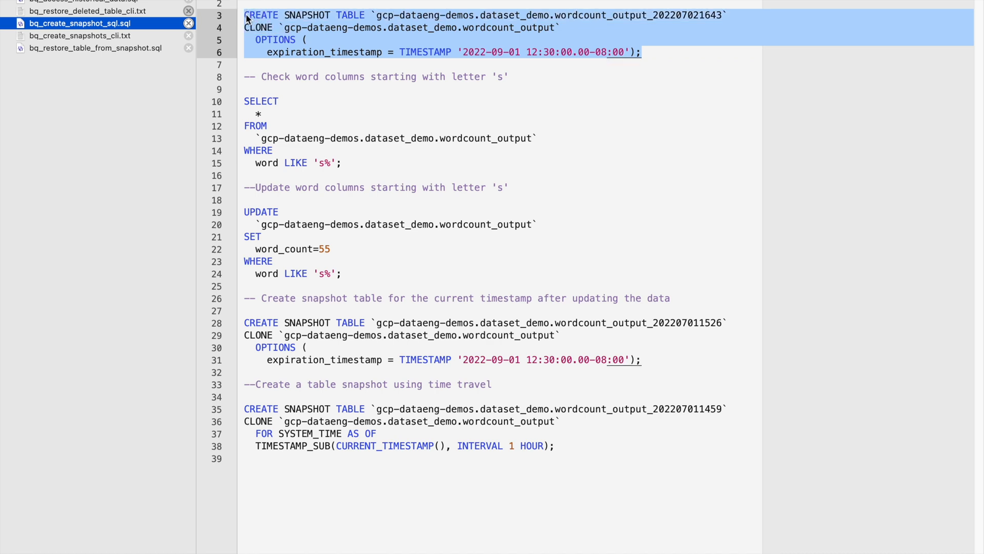
- Switch back to BigQuery in Chrome, paste the copied snapshot statement into the blank query and dismiss the notification
{"action": "key", "text": "super+Tab"}
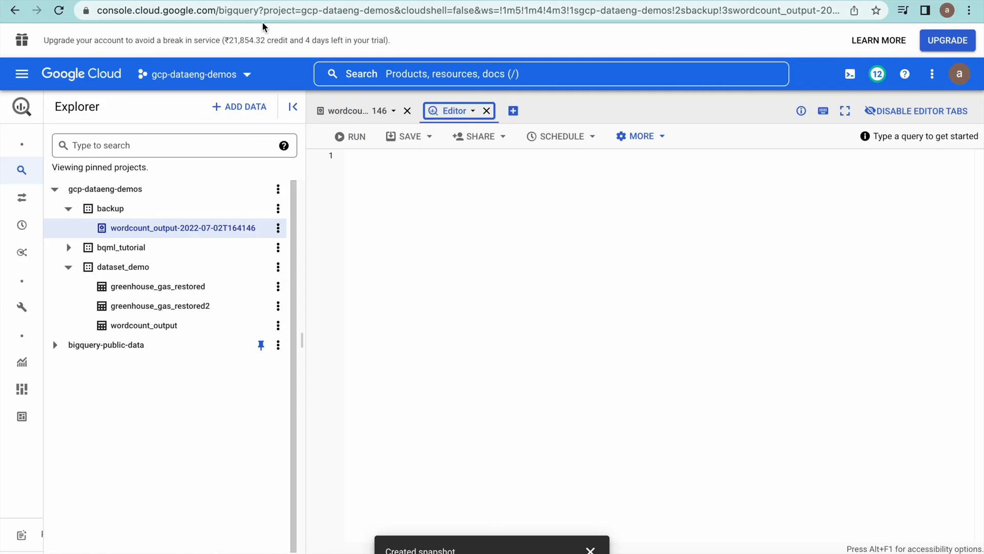
{"action": "left_click", "coordinate": [415, 180]}
{"action": "key", "text": "super+v"}
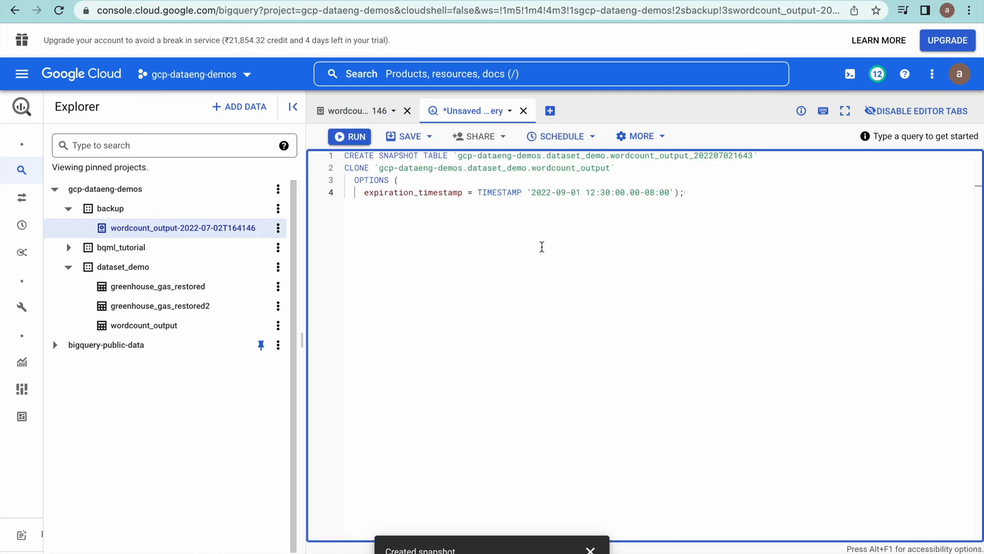
{"action": "left_click", "coordinate": [590, 549]}
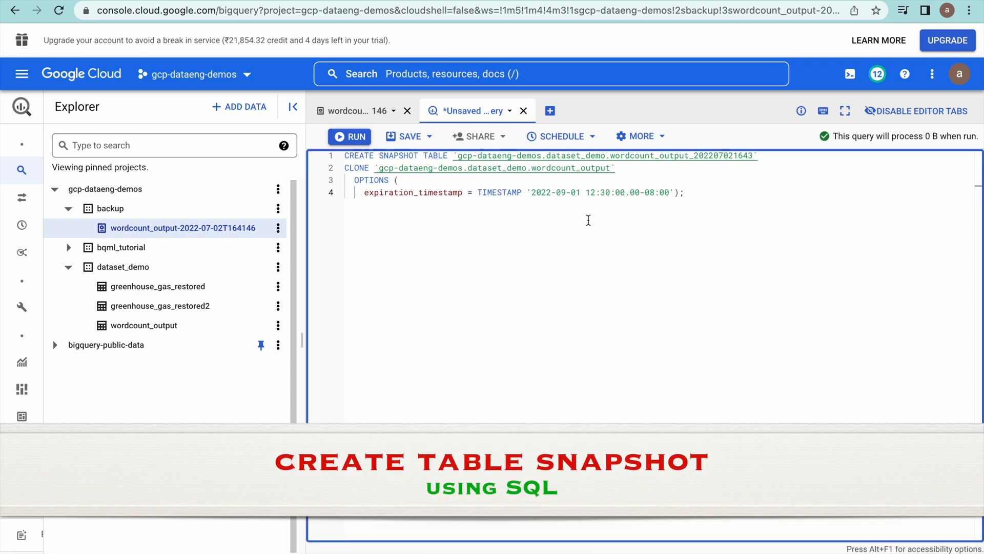
{"action": "double_click", "coordinate": [583, 154]}
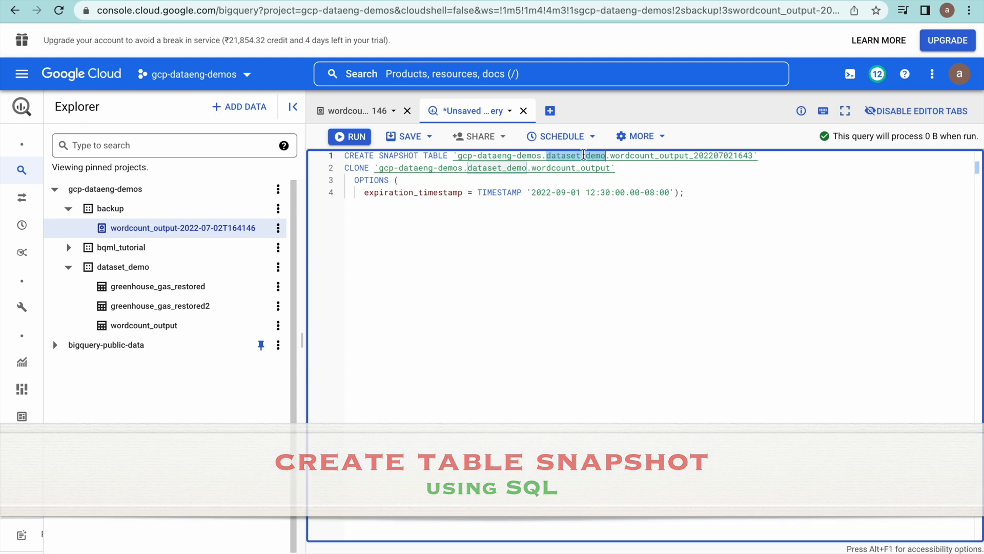
{"action": "type", "text": "backup"}
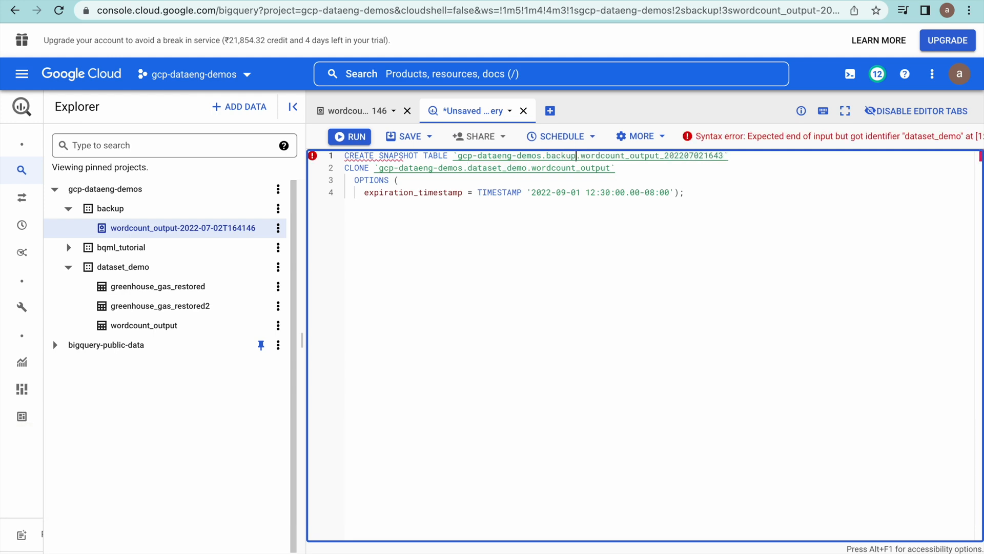
{"action": "left_click", "coordinate": [616, 240]}
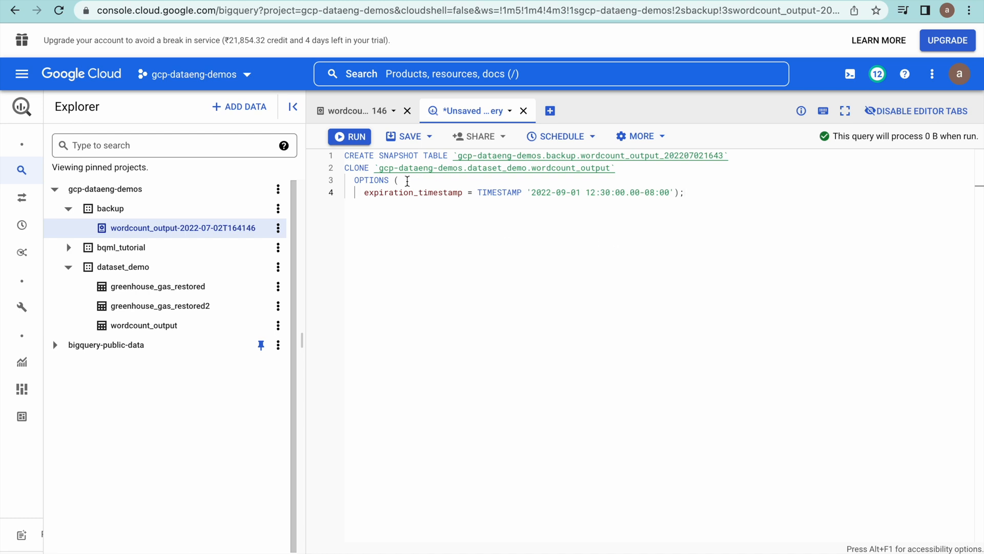
{"action": "left_click", "coordinate": [354, 141]}
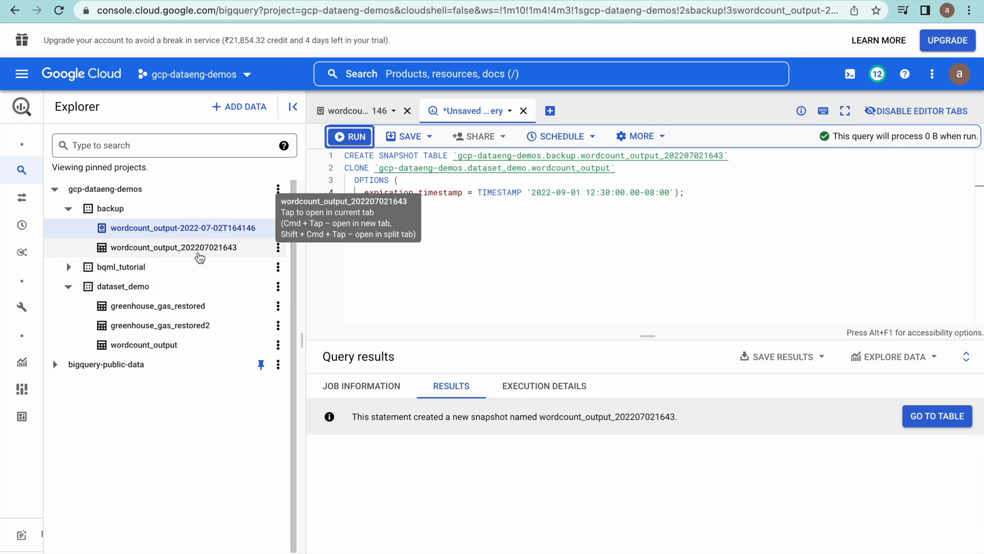
{"action": "left_click", "coordinate": [197, 253]}
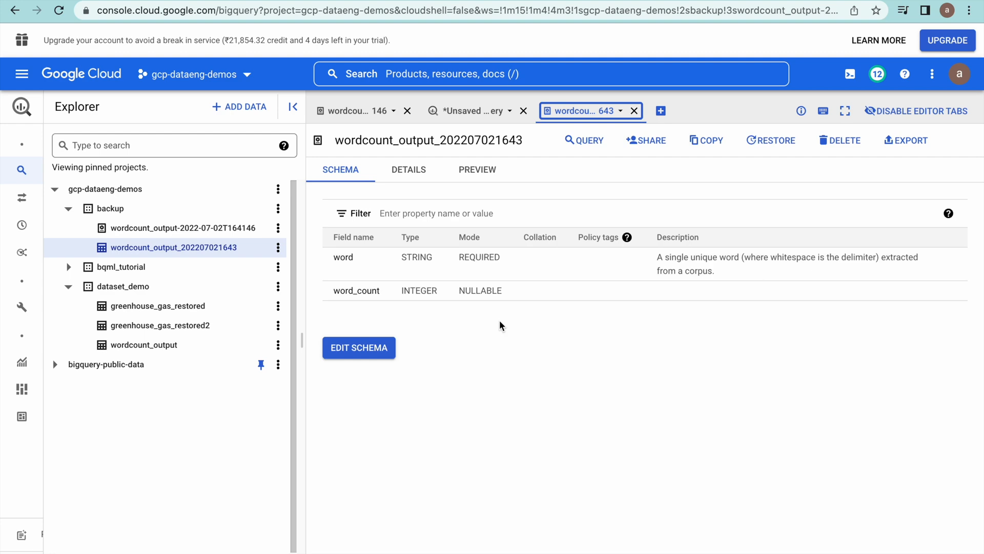
{"action": "key", "text": "super+Tab"}
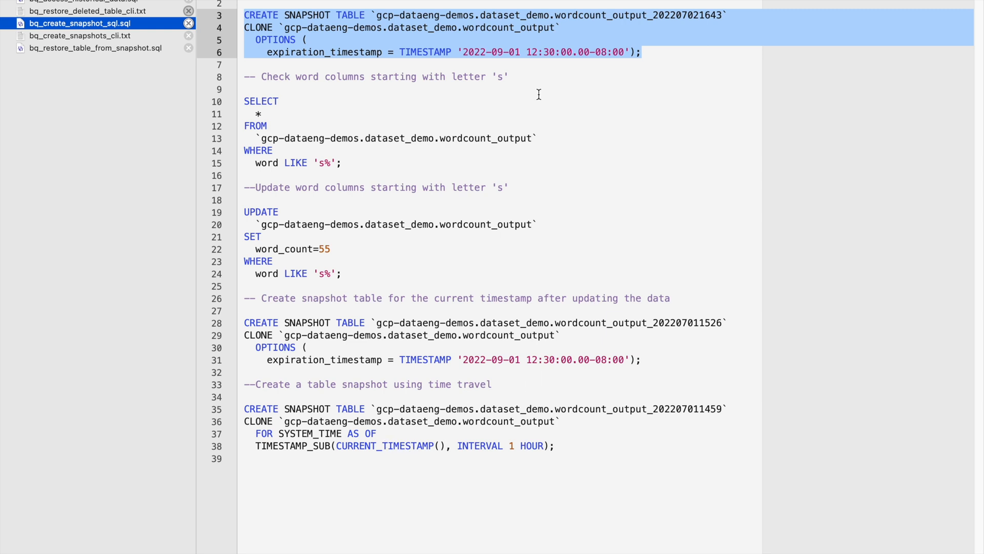
{"action": "left_click", "coordinate": [480, 38]}
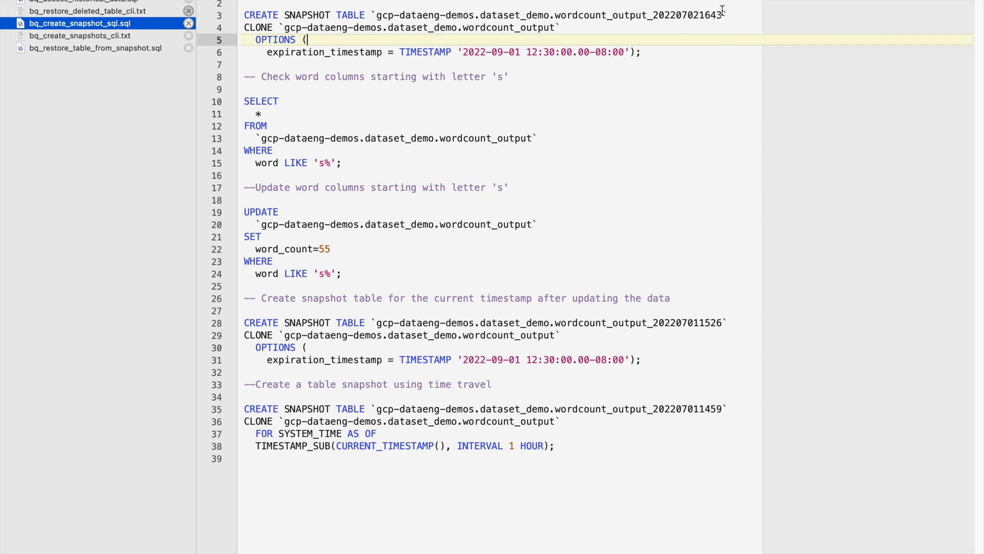
{"action": "left_click_drag", "start_coordinate": [722, 11], "coordinate": [655, 12]}
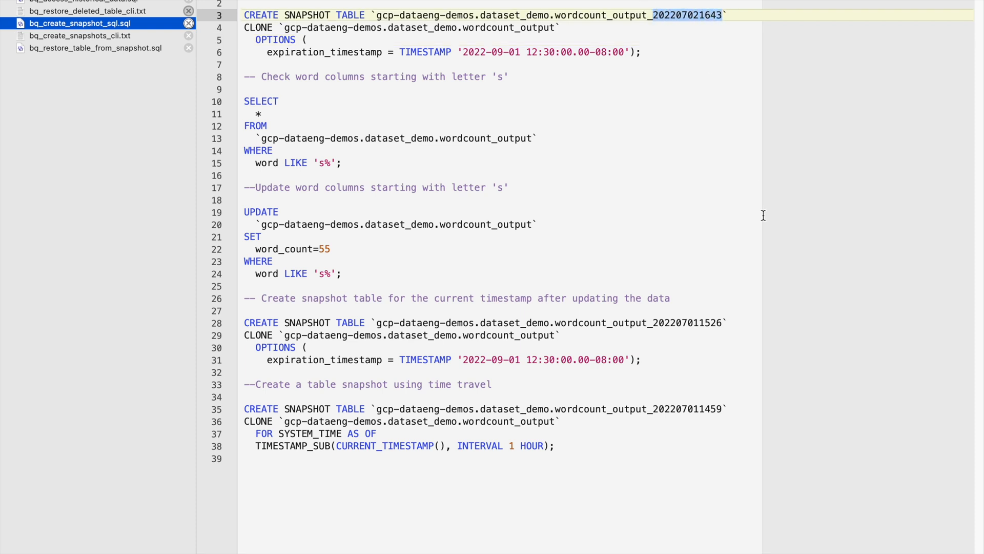
{"action": "left_click_drag", "start_coordinate": [723, 408], "coordinate": [653, 404]}
{"action": "key", "text": "super+v"}
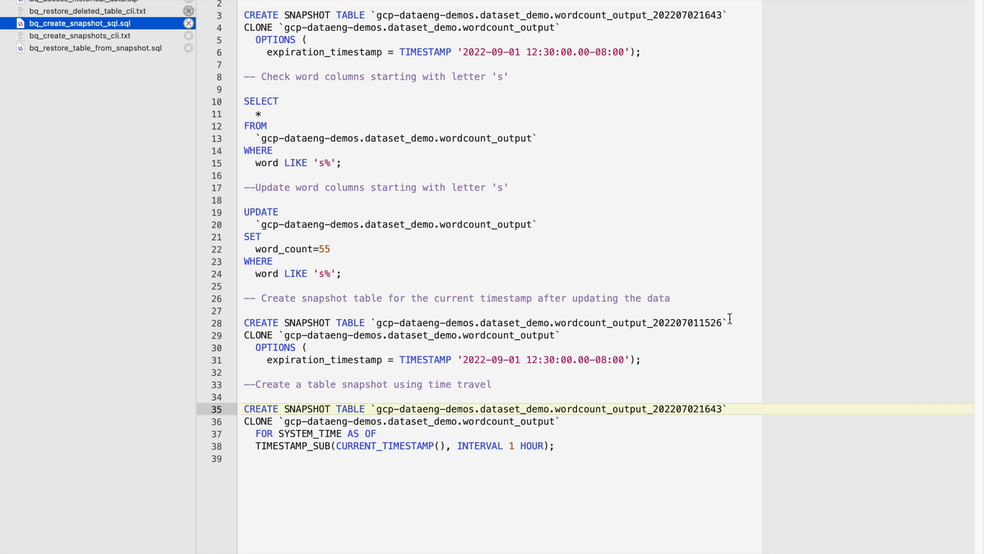
{"action": "key", "text": "BackSpace"}
{"action": "key", "text": "BackSpace"}
{"action": "type", "text": "1545"}
{"action": "left_click_drag", "start_coordinate": [572, 446], "coordinate": [247, 411]}
{"action": "key", "text": "ctrl+c"}
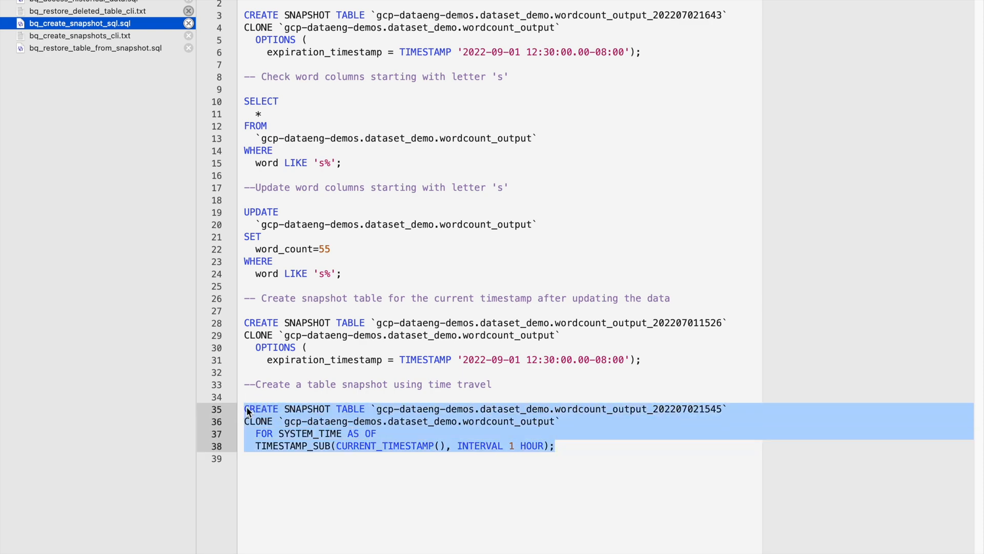
- Switch to Chrome, replace the existing query with the copied time travel statement and run it with dataset_demo as the destination
{"action": "key", "text": "super+Tab"}
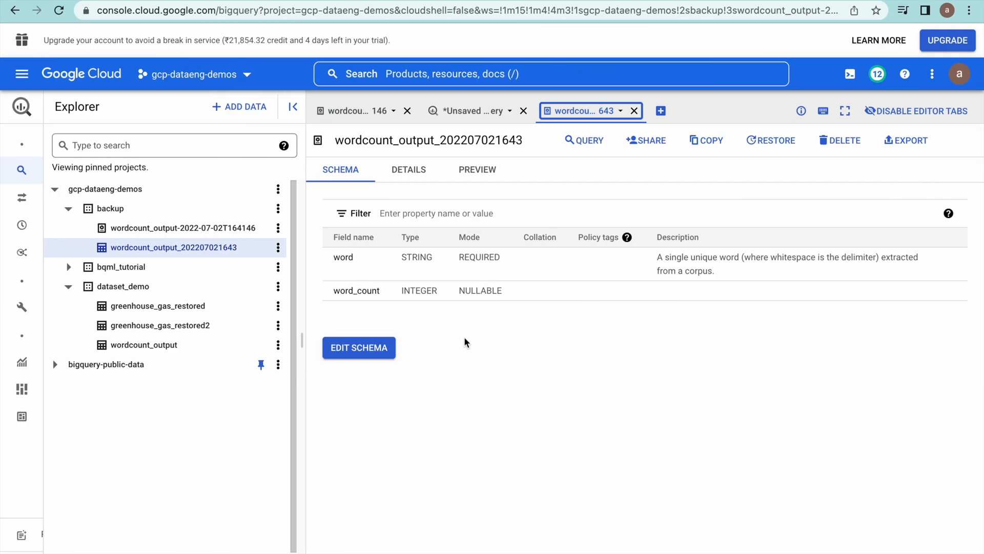
{"action": "left_click", "coordinate": [473, 111]}
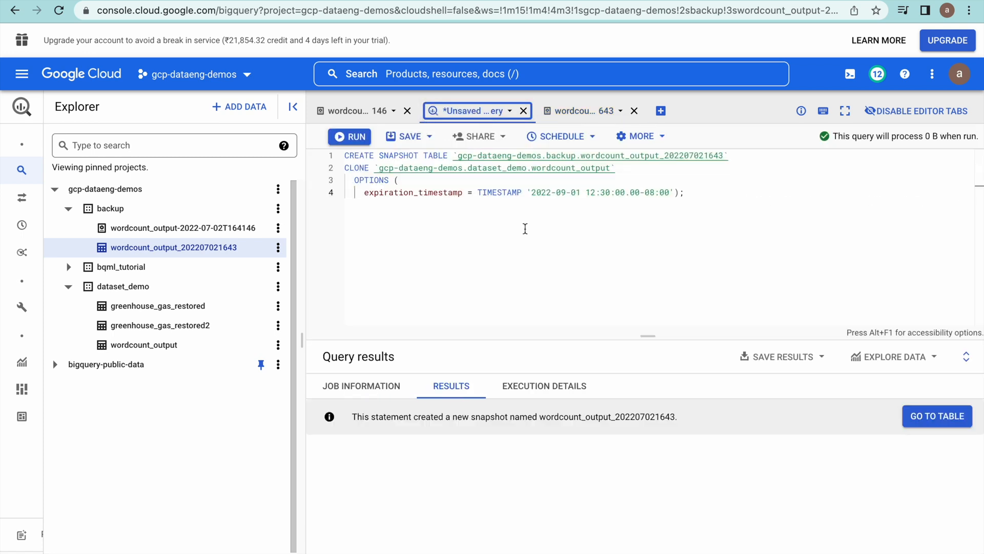
{"action": "left_click", "coordinate": [525, 229]}
{"action": "key", "text": "ctrl+a"}
{"action": "key", "text": "ctrl+v"}
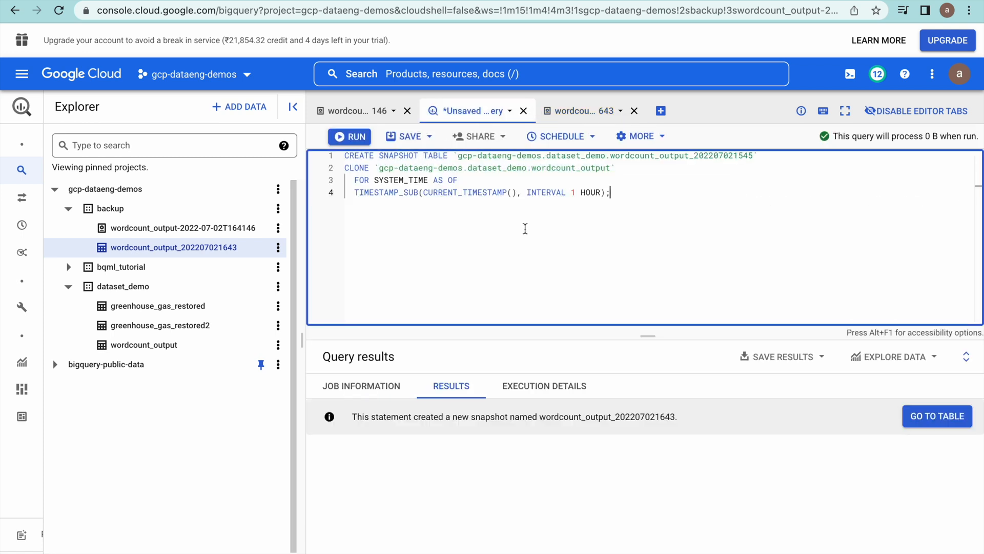
{"action": "left_click", "coordinate": [358, 137]}
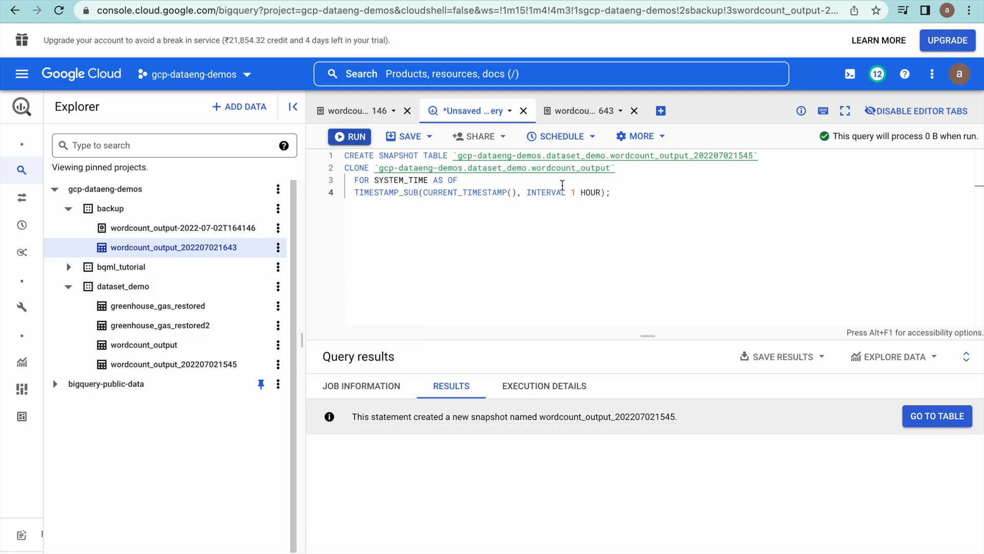
{"action": "double_click", "coordinate": [562, 155]}
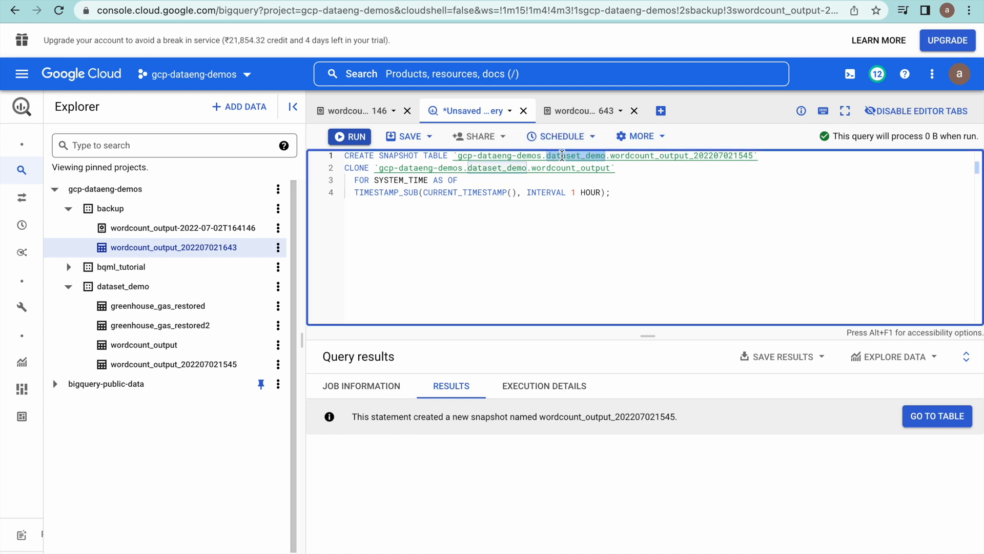
{"action": "type", "text": "backuo"}
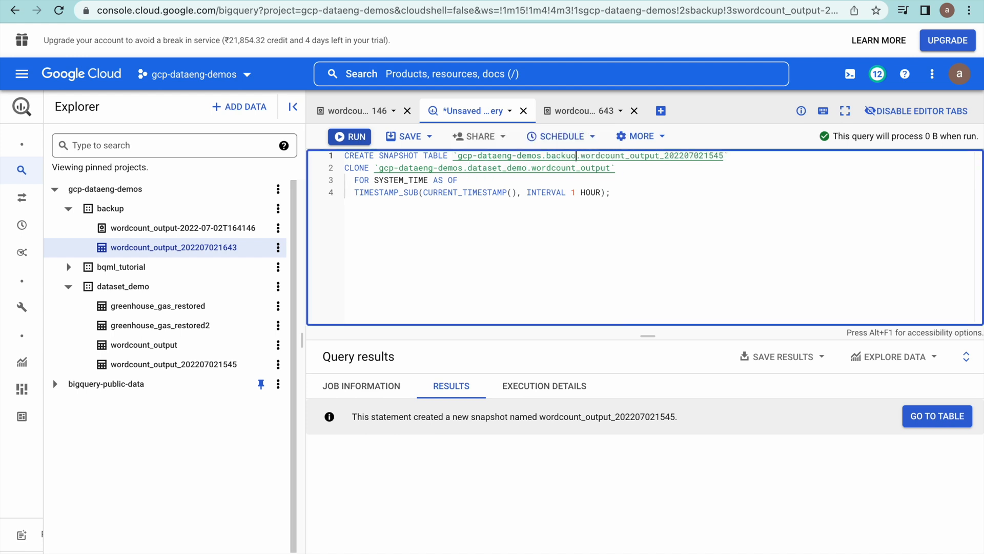
{"action": "key", "text": "BackSpace"}
{"action": "type", "text": "p"}
{"action": "left_click", "coordinate": [349, 137]}
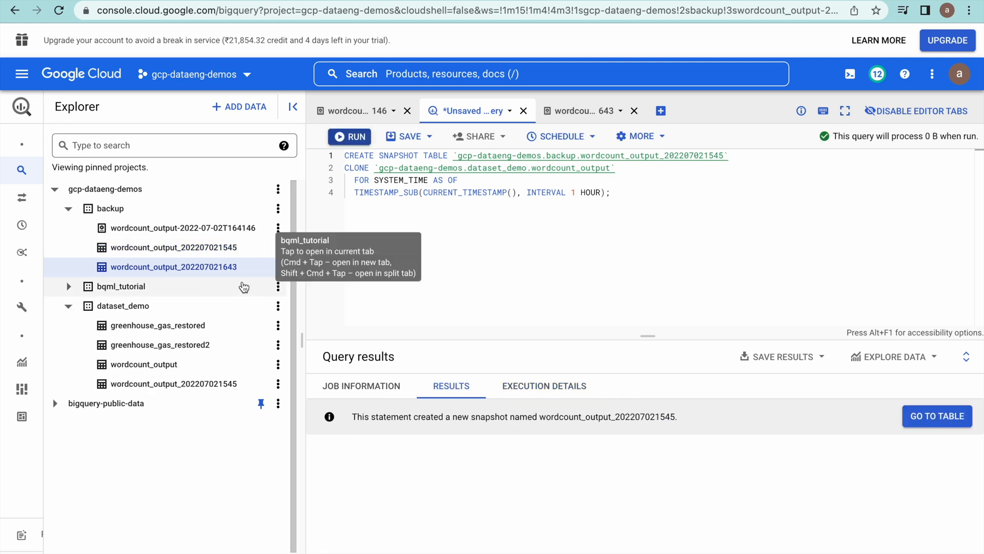
{"action": "left_click", "coordinate": [203, 248]}
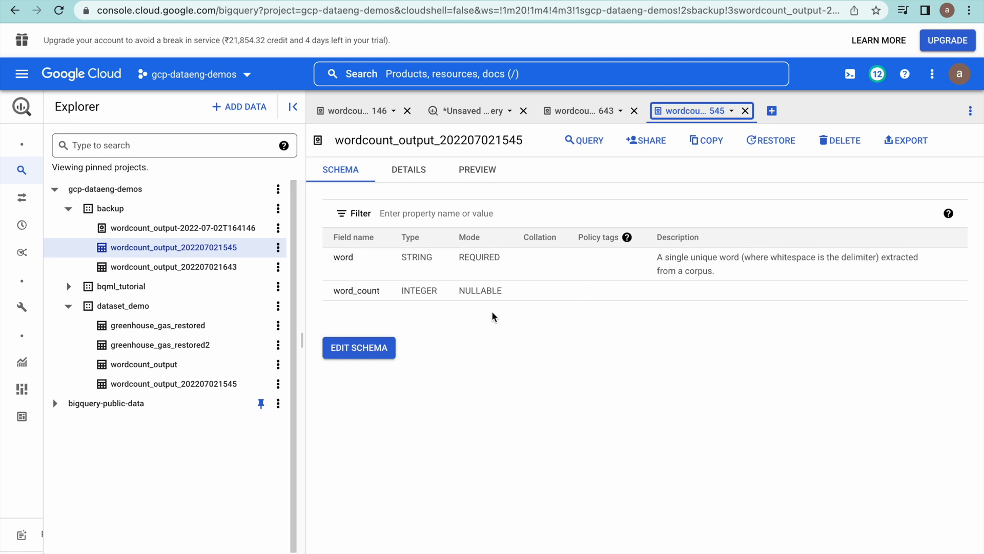
{"action": "left_click", "coordinate": [482, 173]}
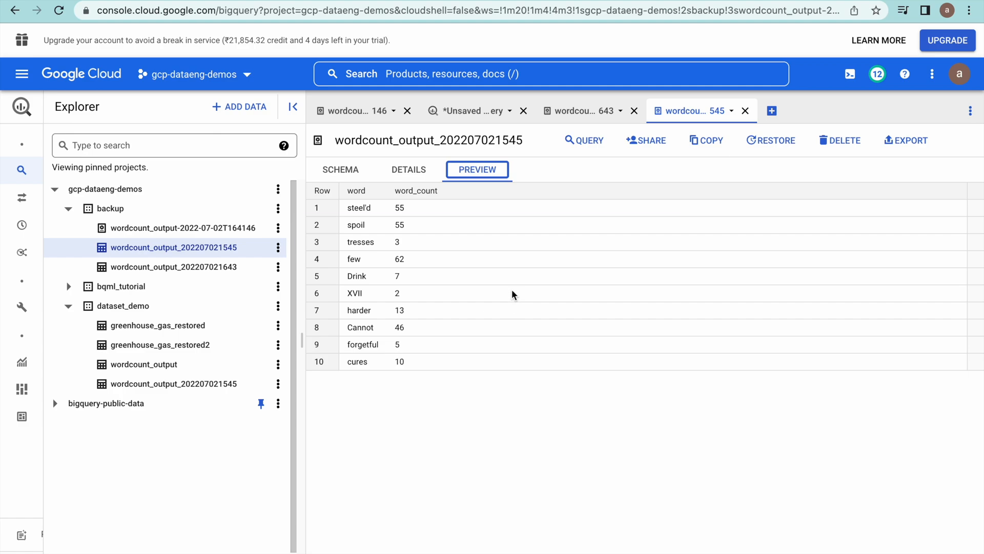
- Switch to BBEdit, open bq_create_snapshots_cli.txt and review the first snapshot command's 86400 expiration and its table names
{"action": "key", "text": "super+Tab"}
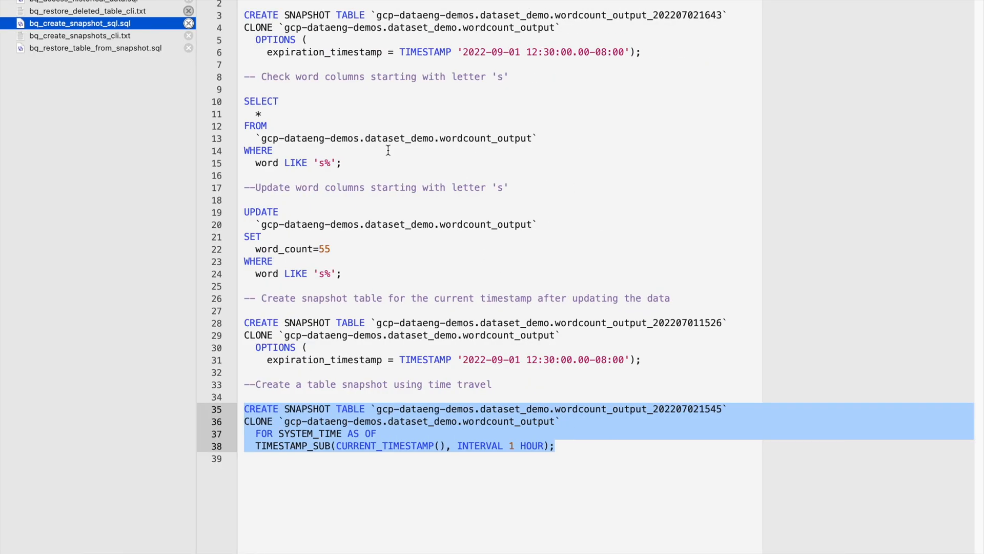
{"action": "left_click", "coordinate": [89, 30]}
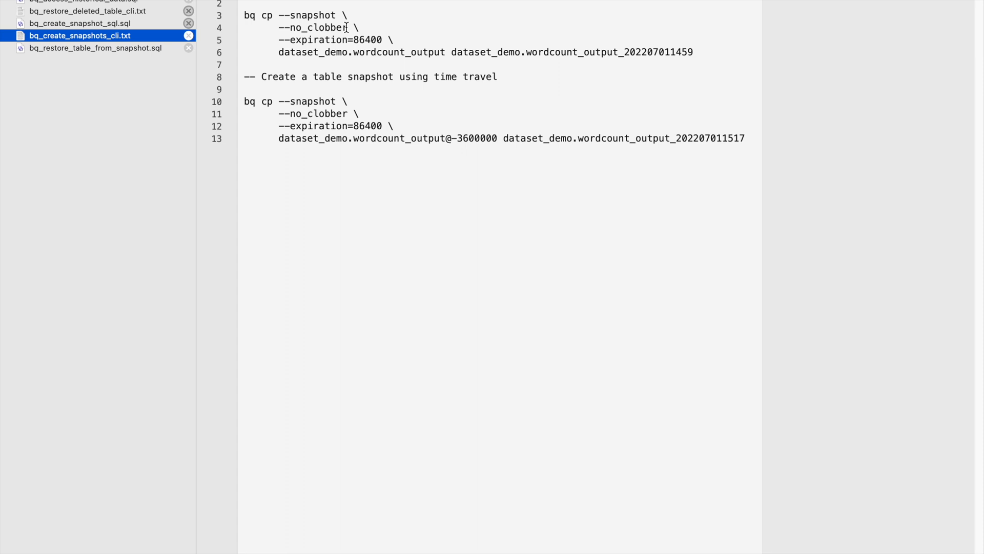
{"action": "double_click", "coordinate": [322, 41]}
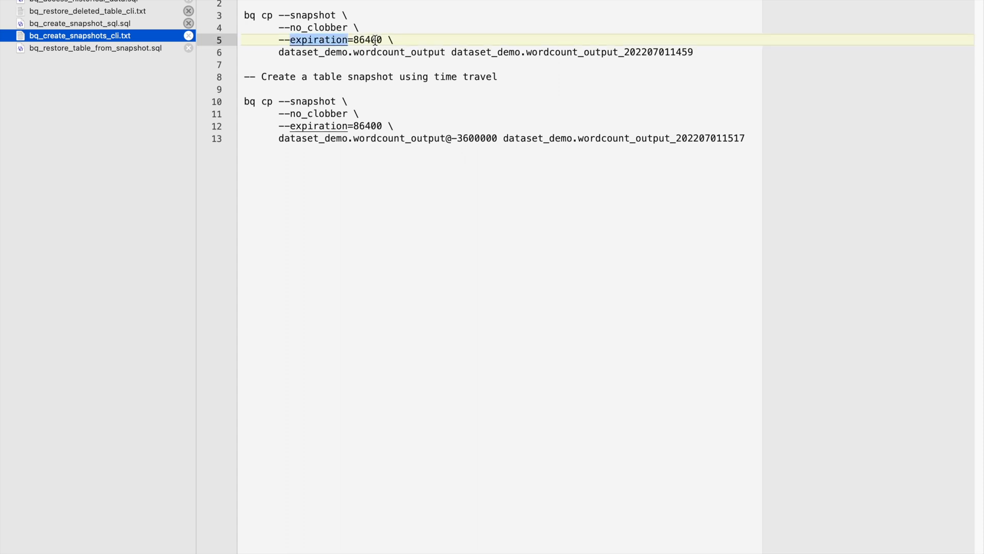
{"action": "double_click", "coordinate": [375, 40]}
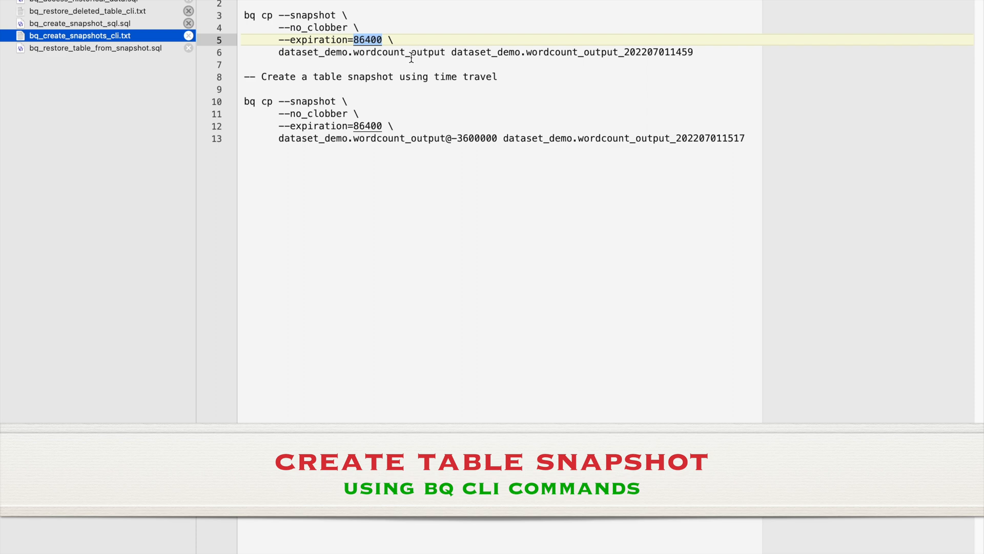
{"action": "left_click", "coordinate": [279, 52]}
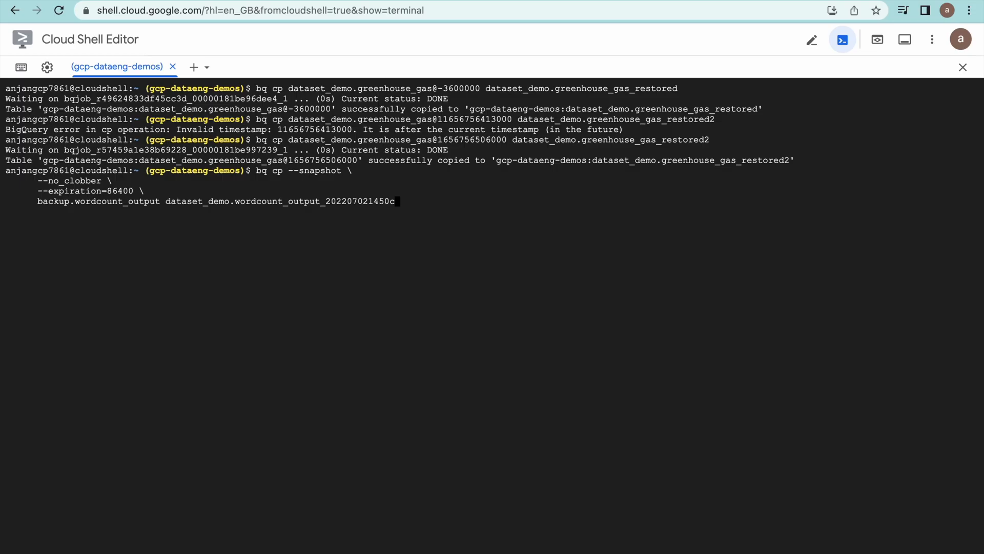
{"action": "key", "text": "ctrl+c"}
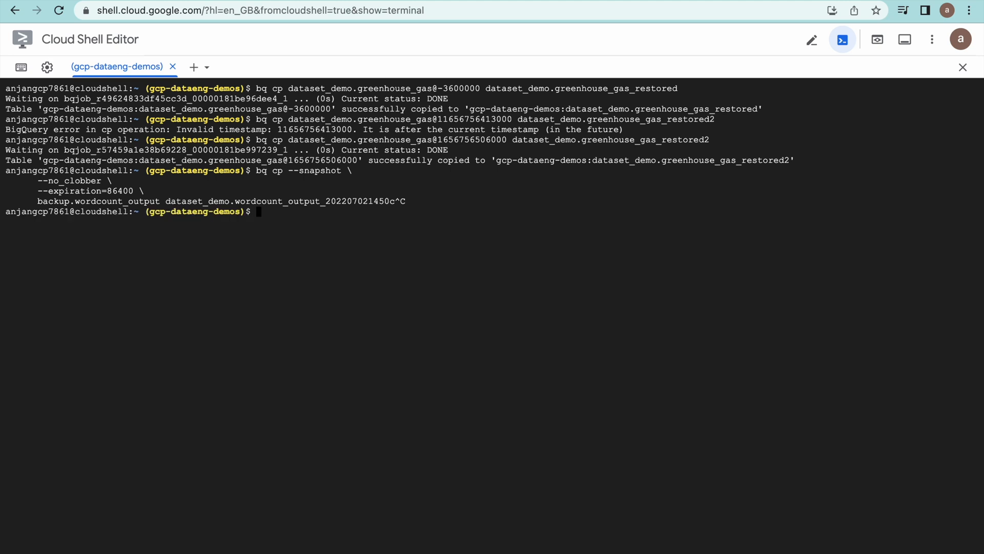
{"action": "key", "text": "ctrl+v"}
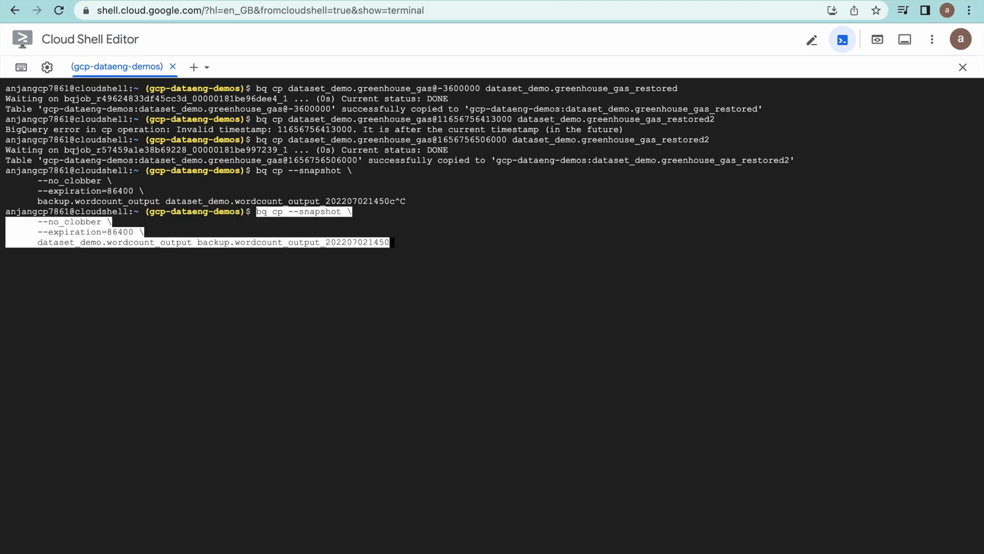
{"action": "key", "text": "Return"}
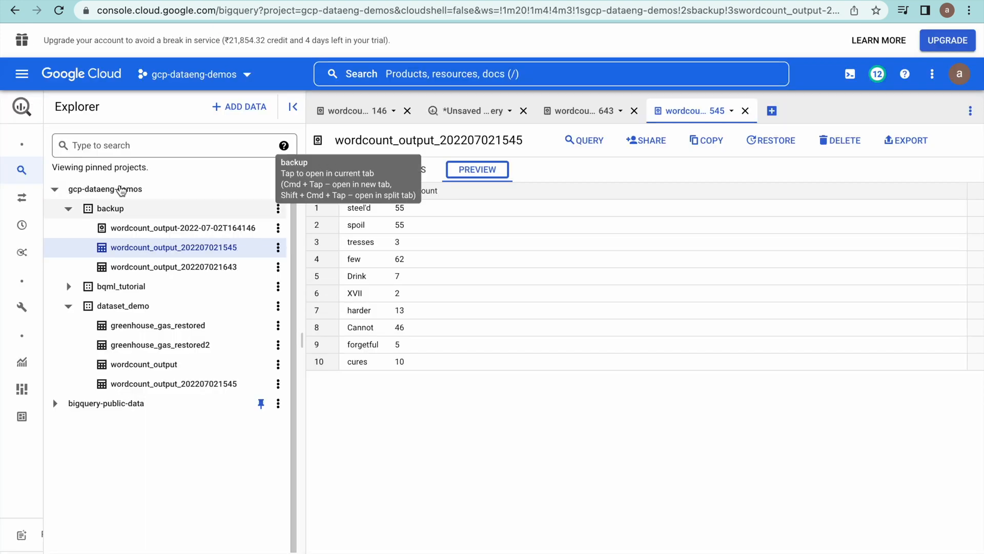
{"action": "left_click", "coordinate": [59, 10]}
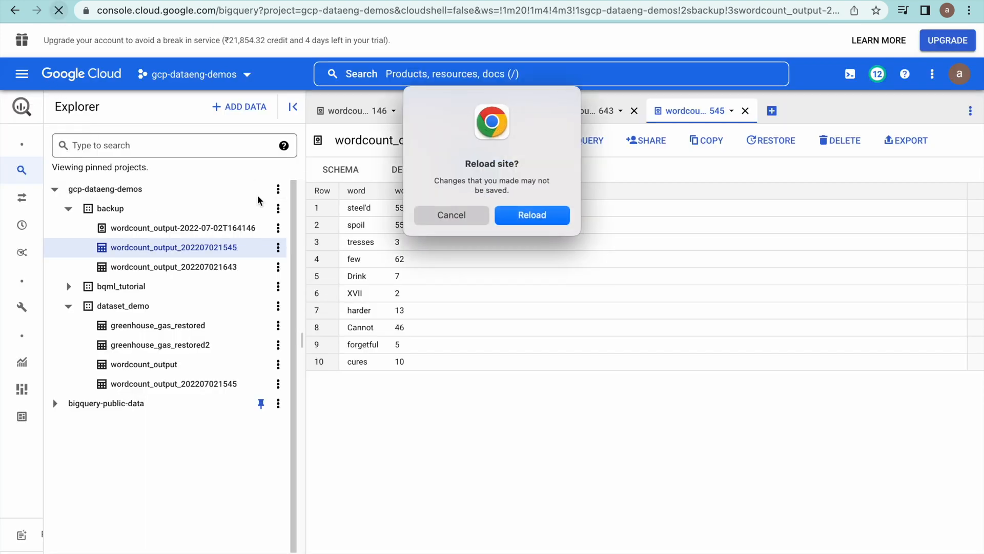
{"action": "left_click", "coordinate": [536, 214]}
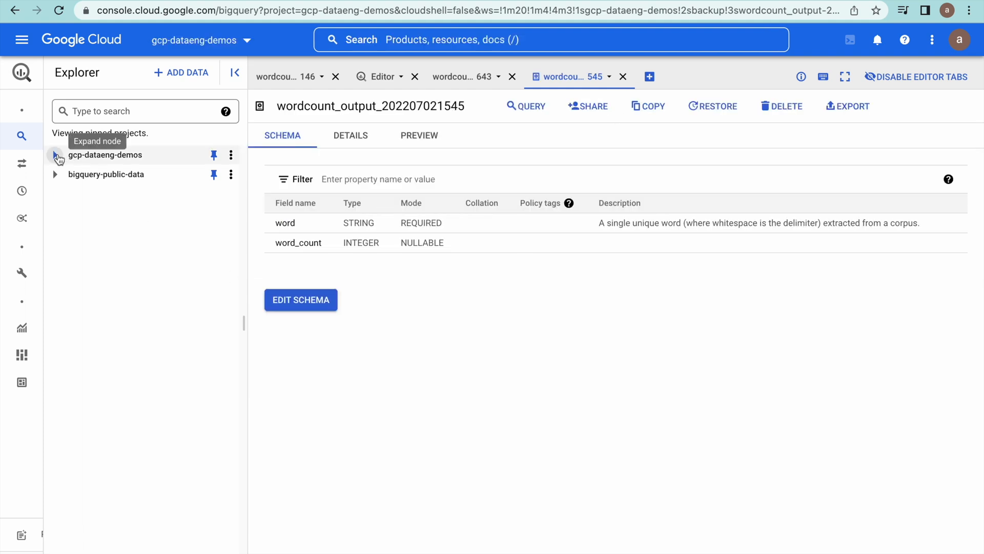
{"action": "left_click", "coordinate": [55, 154]}
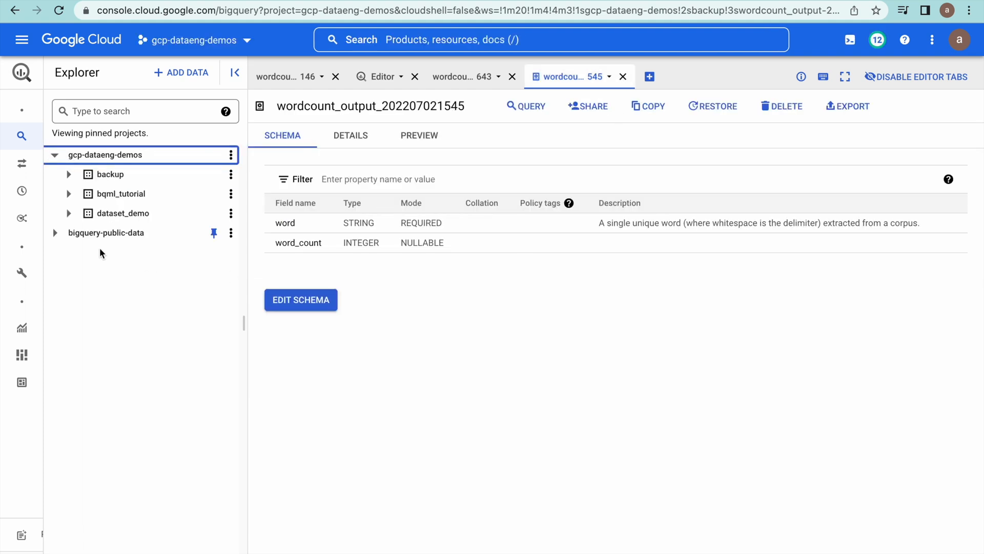
{"action": "left_click", "coordinate": [69, 174]}
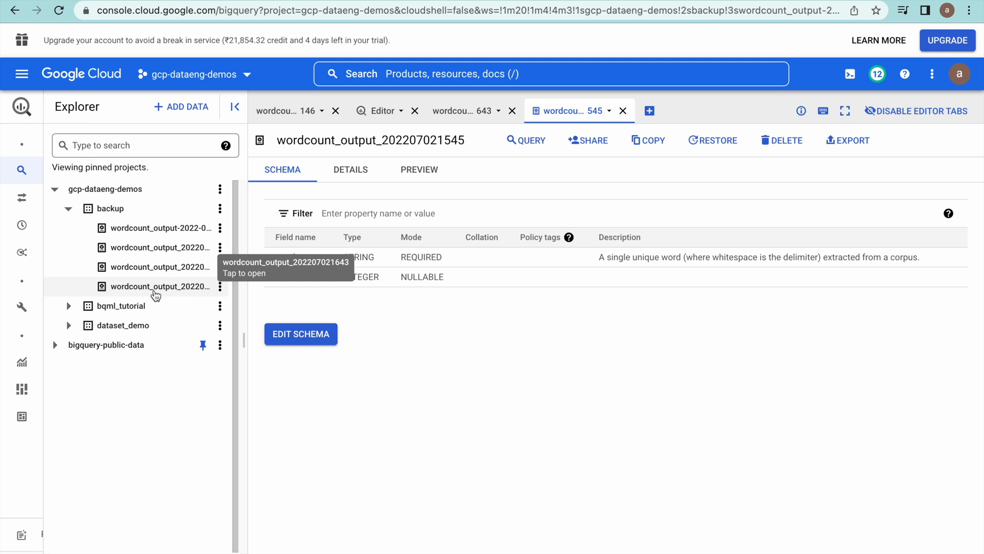
{"action": "left_click_drag", "start_coordinate": [243, 333], "coordinate": [339, 340]}
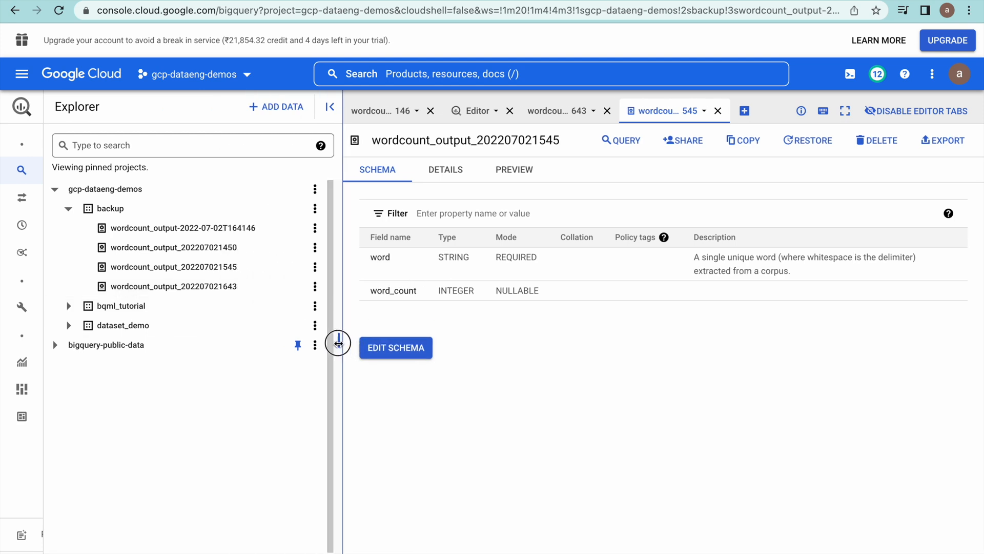
{"action": "left_click", "coordinate": [229, 249]}
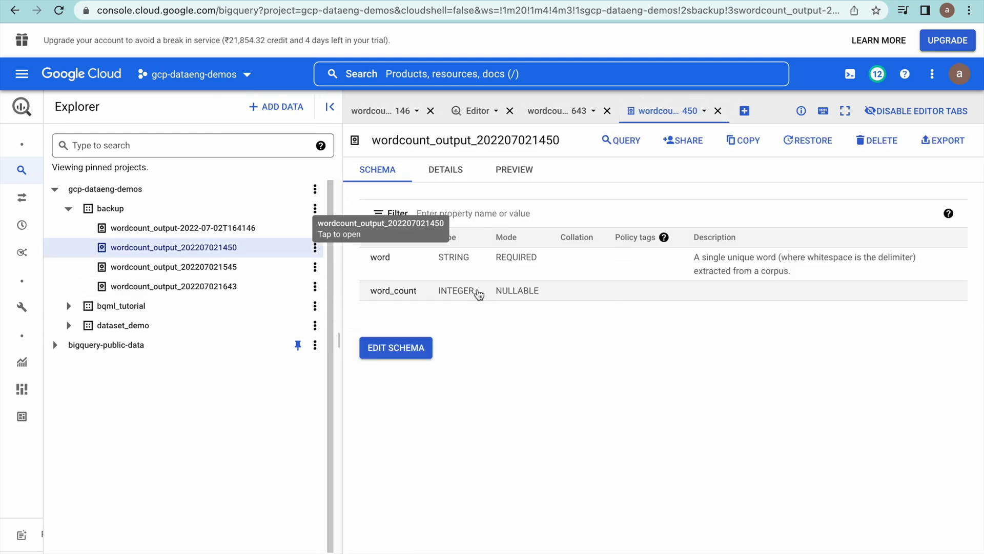
{"action": "left_click", "coordinate": [513, 177]}
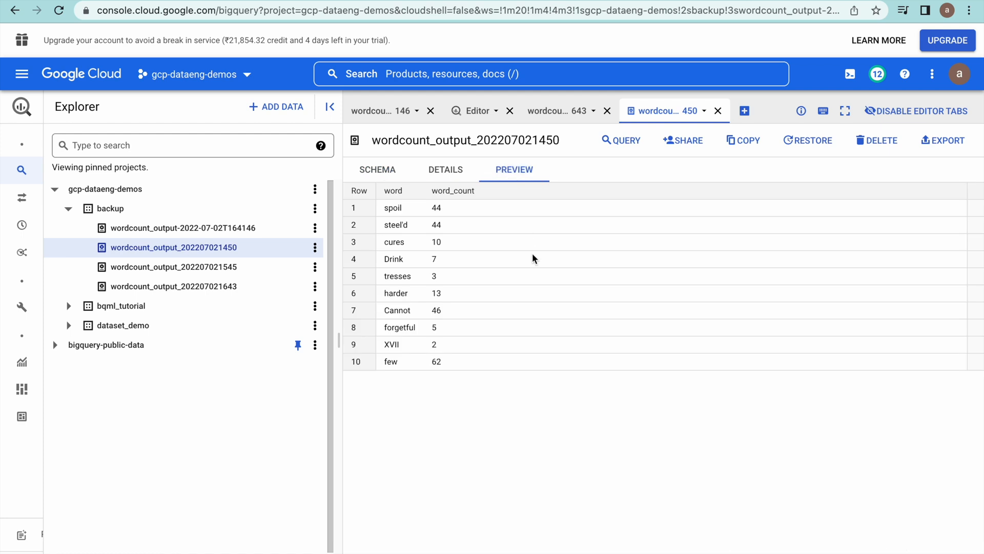
{"action": "key", "text": "super+grave"}
{"action": "key", "text": "super+Tab"}
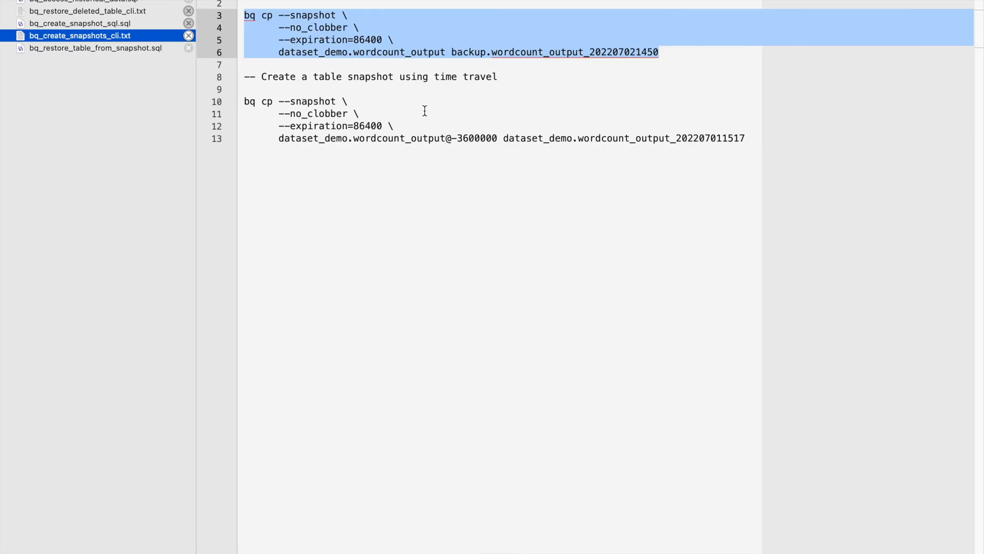
{"action": "left_click", "coordinate": [463, 138]}
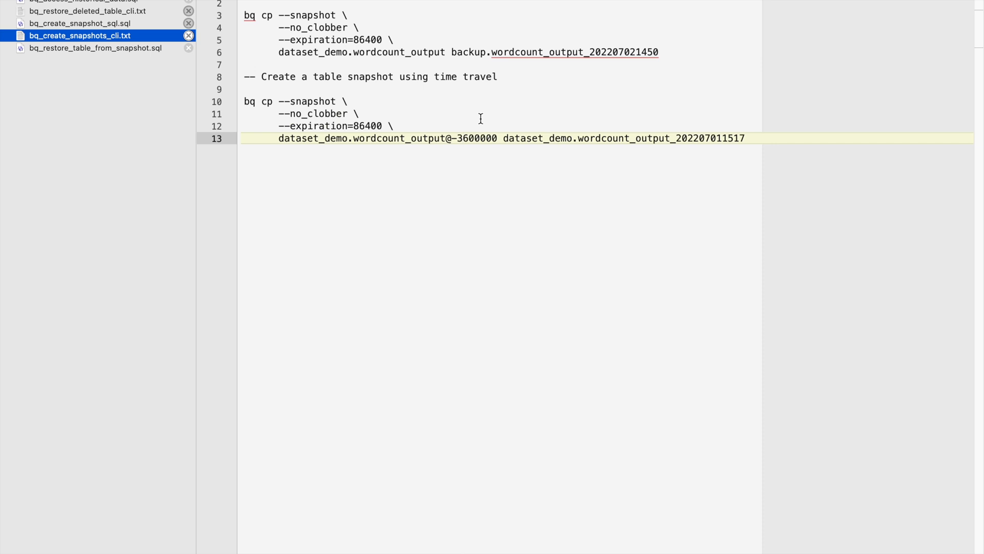
{"action": "mouse_move", "coordinate": [522, 0]}
{"action": "left_click_drag", "start_coordinate": [660, 51], "coordinate": [592, 49]}
{"action": "key", "text": "super+c"}
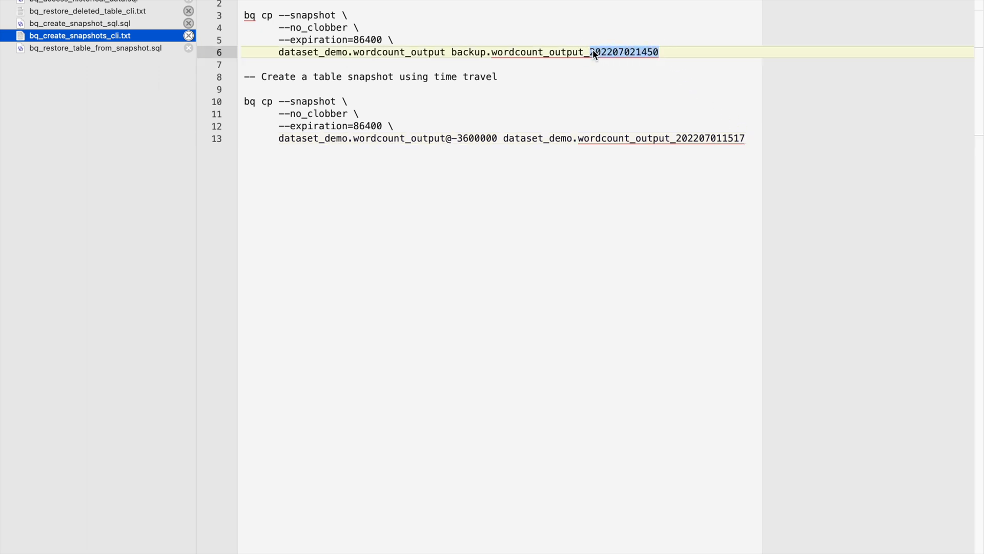
{"action": "left_click_drag", "start_coordinate": [746, 137], "coordinate": [683, 141]}
{"action": "key", "text": "super+v"}
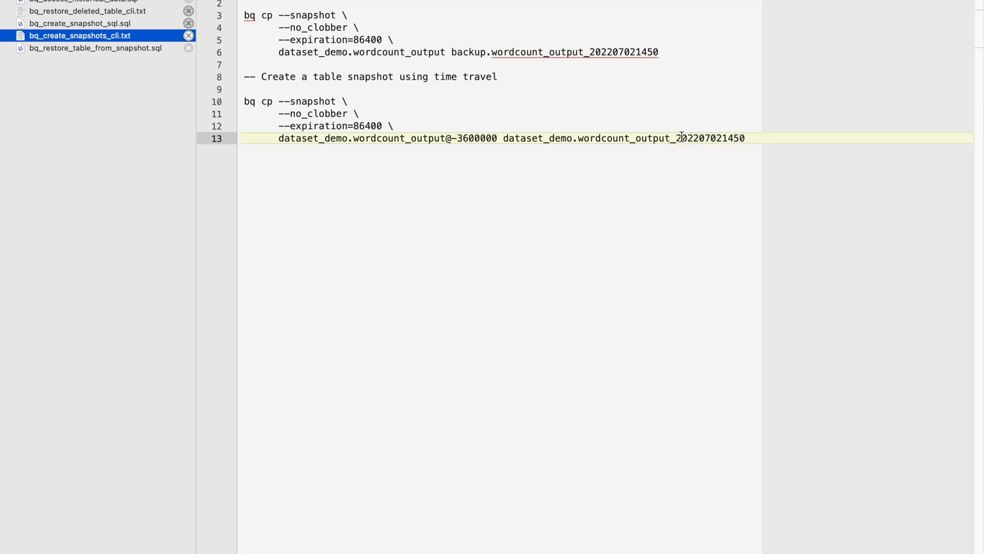
{"action": "left_click", "coordinate": [733, 138]}
{"action": "key", "text": "BackSpace"}
{"action": "type", "text": "3"}
{"action": "key", "text": "BackSpace"}
{"action": "key", "text": "BackSpace"}
- Set the time travel command's destination data set to backup and copy the whole bq cp command
{"action": "double_click", "coordinate": [534, 139]}
{"action": "type", "text": "backup"}
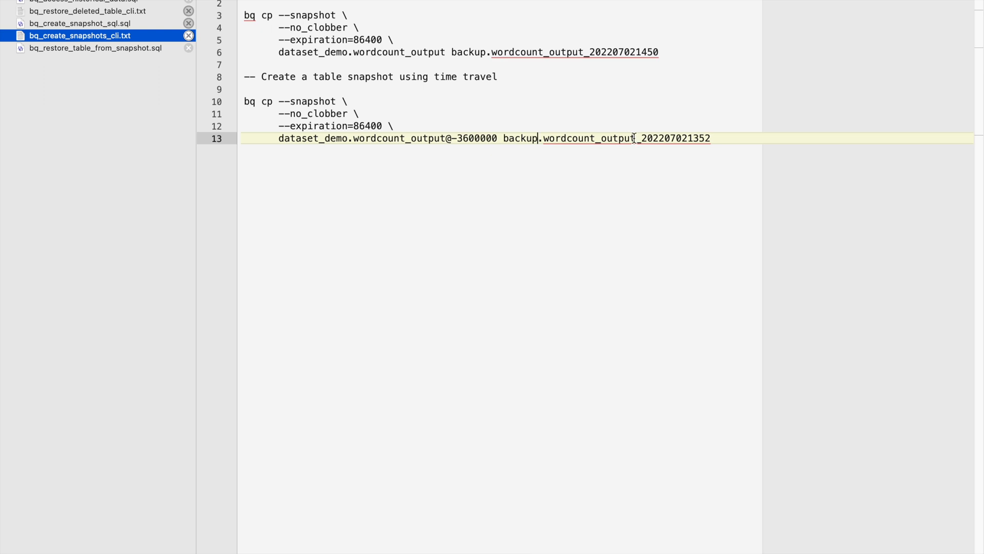
{"action": "left_click", "coordinate": [716, 138], "text": "shift"}
{"action": "left_click_drag", "start_coordinate": [510, 131], "coordinate": [241, 99]}
{"action": "key", "text": "super+c"}
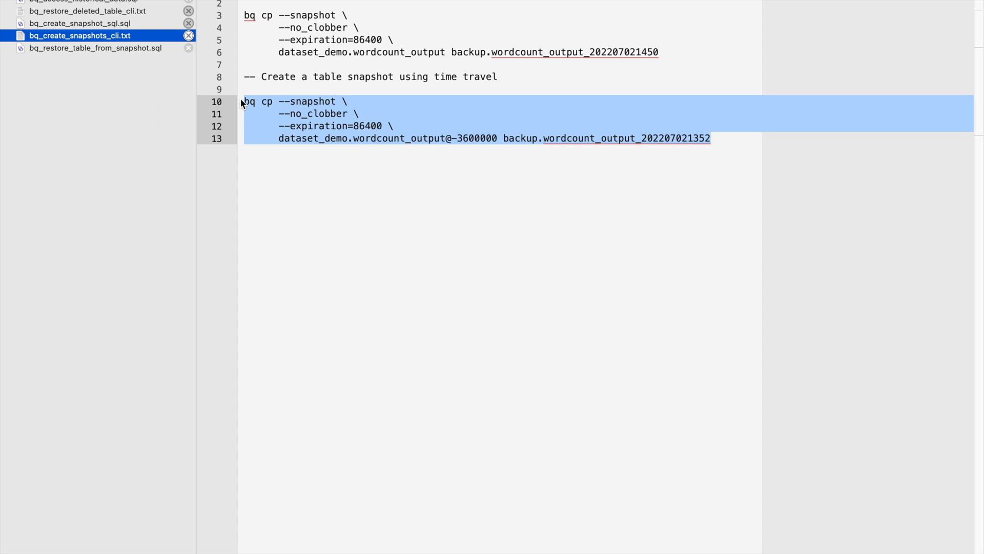
{"action": "key", "text": "super+Tab"}
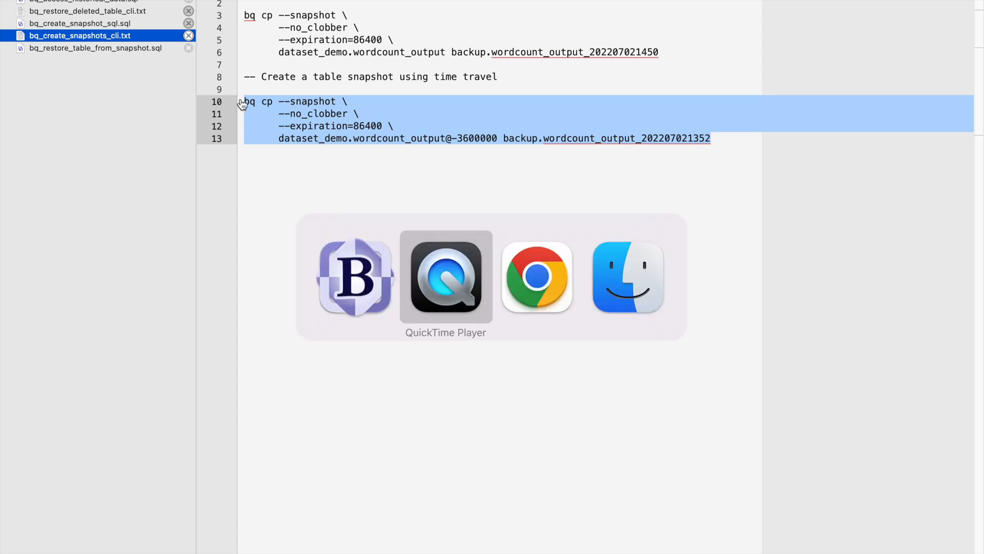
{"action": "key", "text": "super+Tab"}
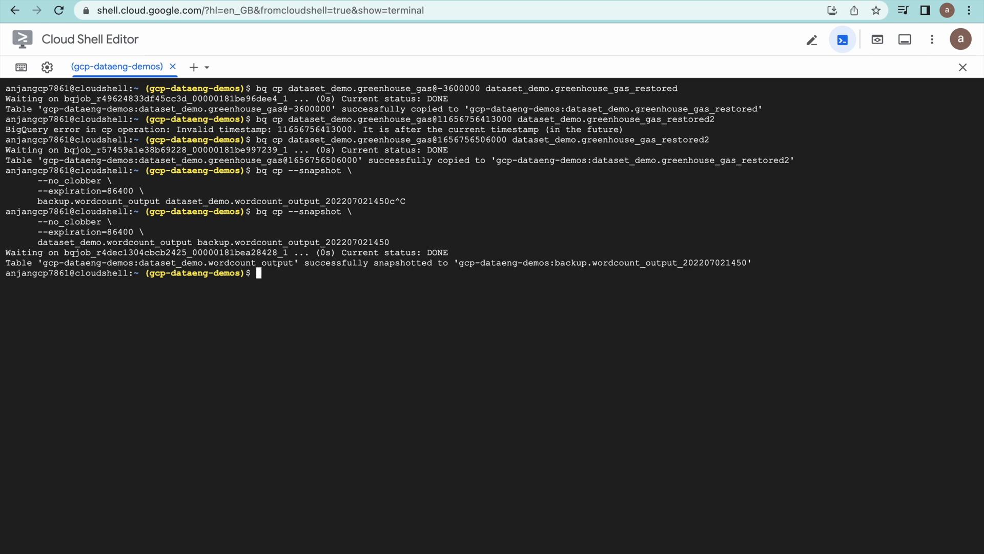
{"action": "type", "text": "clear"}
{"action": "key", "text": "Return"}
{"action": "key", "text": "super+v"}
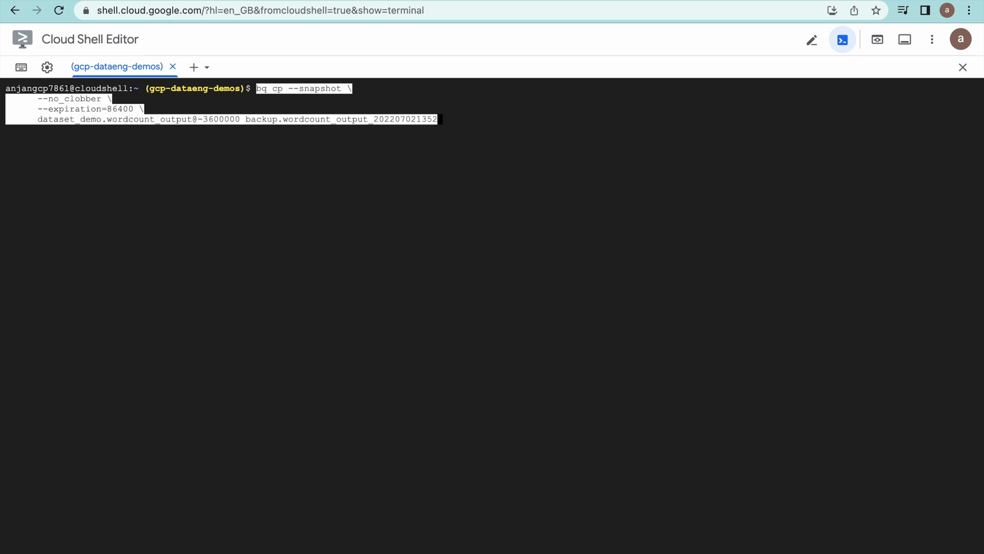
{"action": "key", "text": "Return"}
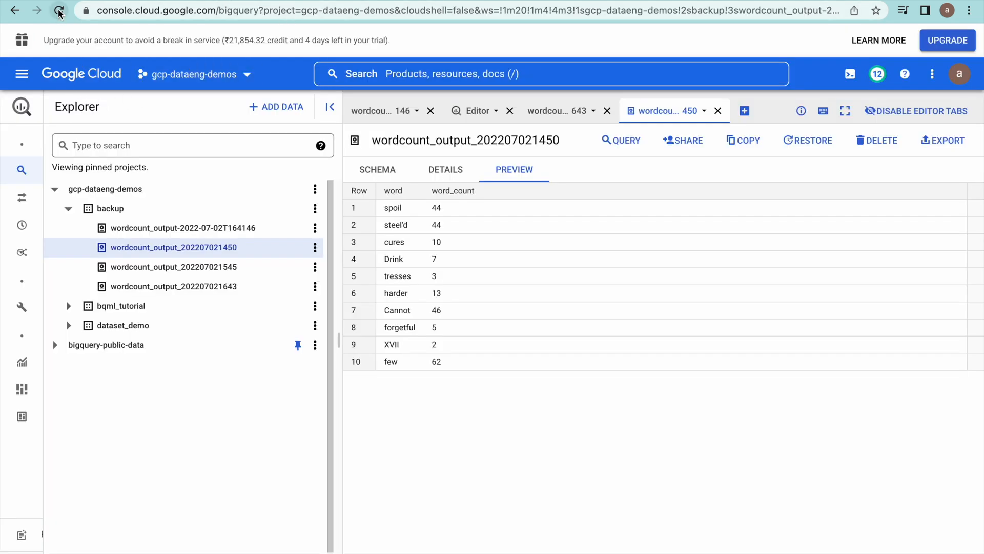
{"action": "left_click", "coordinate": [58, 11]}
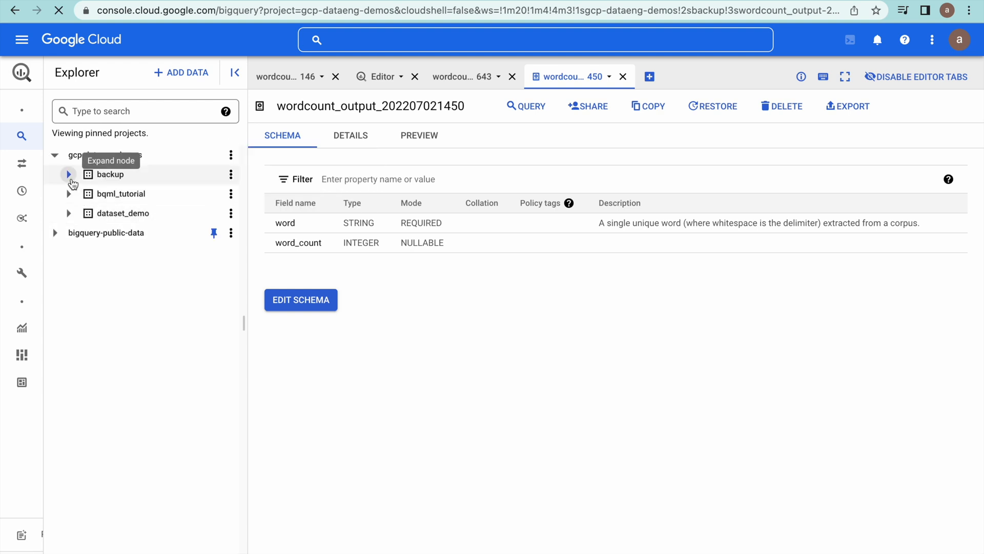
{"action": "left_click", "coordinate": [68, 175]}
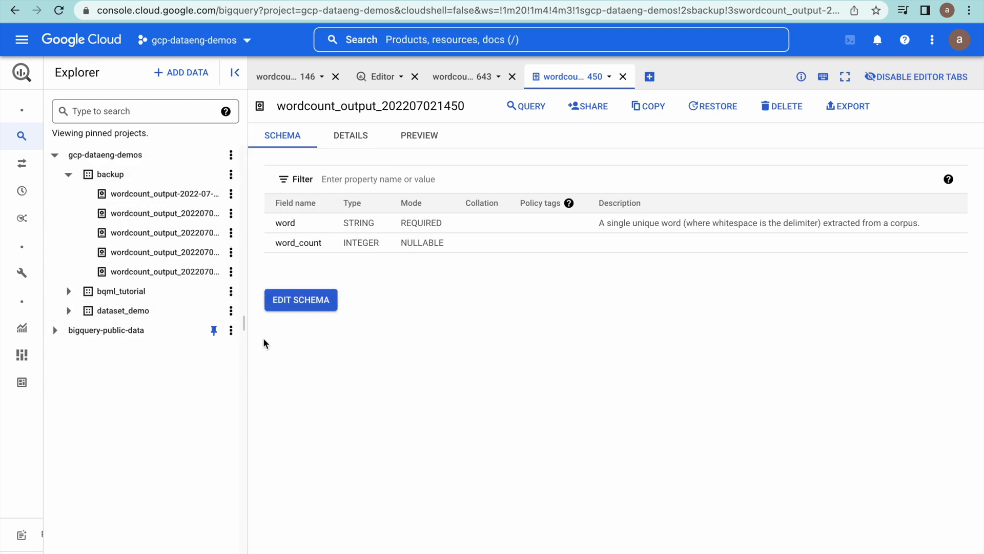
{"action": "left_click_drag", "start_coordinate": [246, 325], "coordinate": [343, 307]}
{"action": "left_click", "coordinate": [234, 212]}
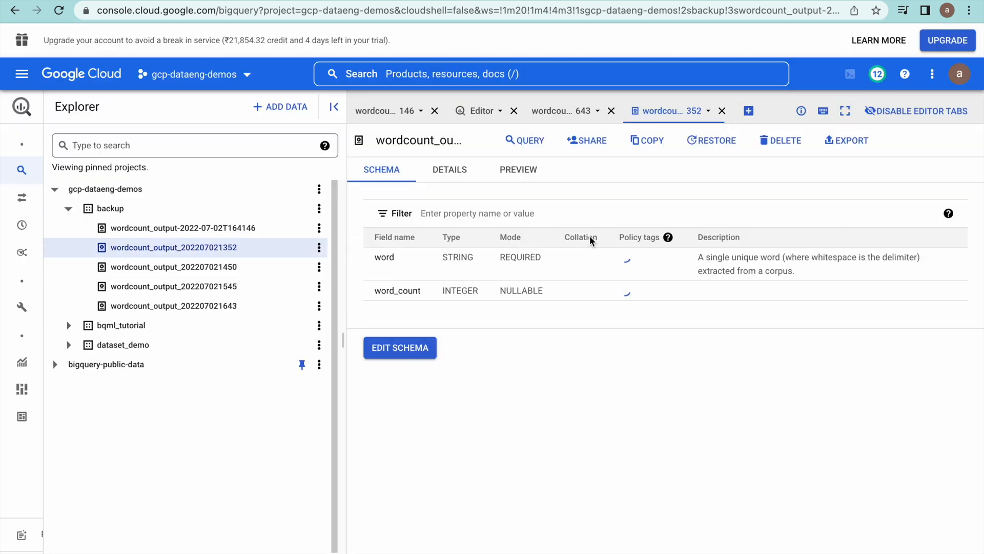
{"action": "left_click", "coordinate": [518, 170]}
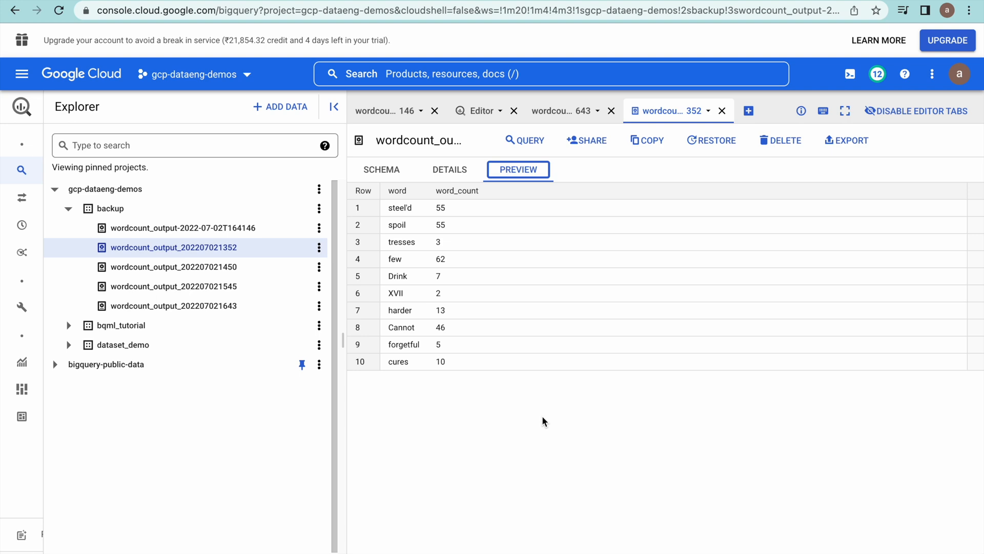
- Switch to BBEdit, open bq_restore_table_from_snapshot.sql and review the no_clobber restore command and the CREATE TABLE CLONE statement
{"action": "key", "text": "super+Tab"}
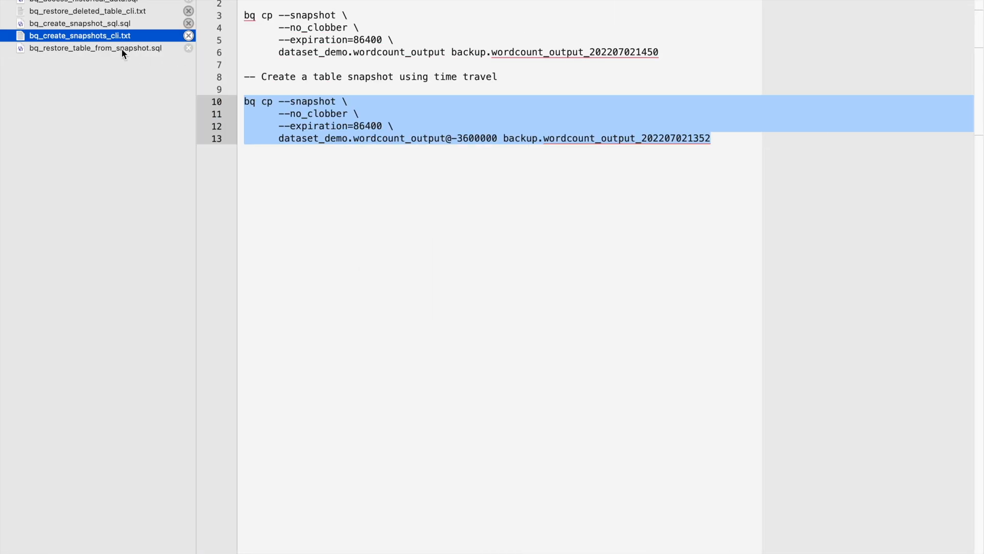
{"action": "left_click", "coordinate": [123, 54]}
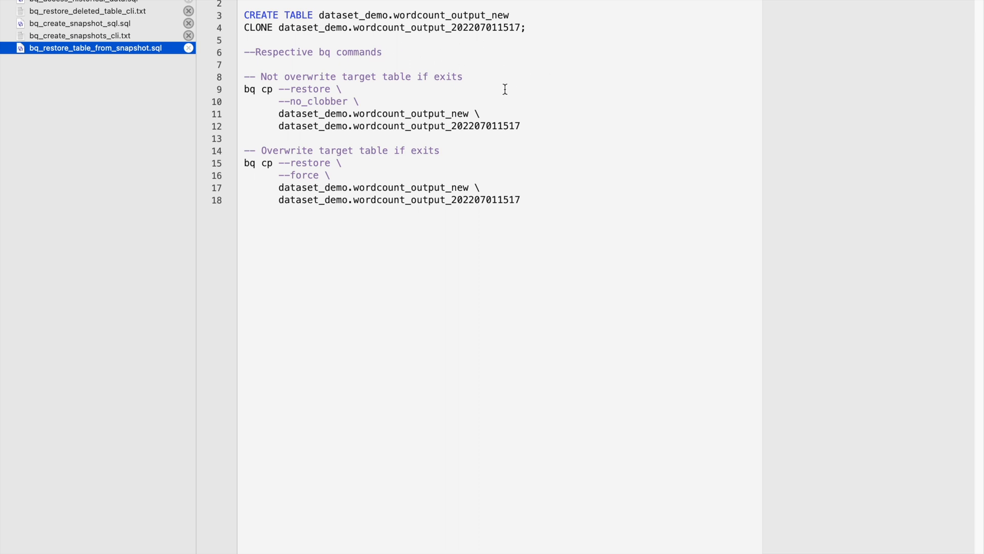
{"action": "left_click_drag", "start_coordinate": [523, 122], "coordinate": [232, 92]}
{"action": "left_click_drag", "start_coordinate": [532, 28], "coordinate": [245, 15]}
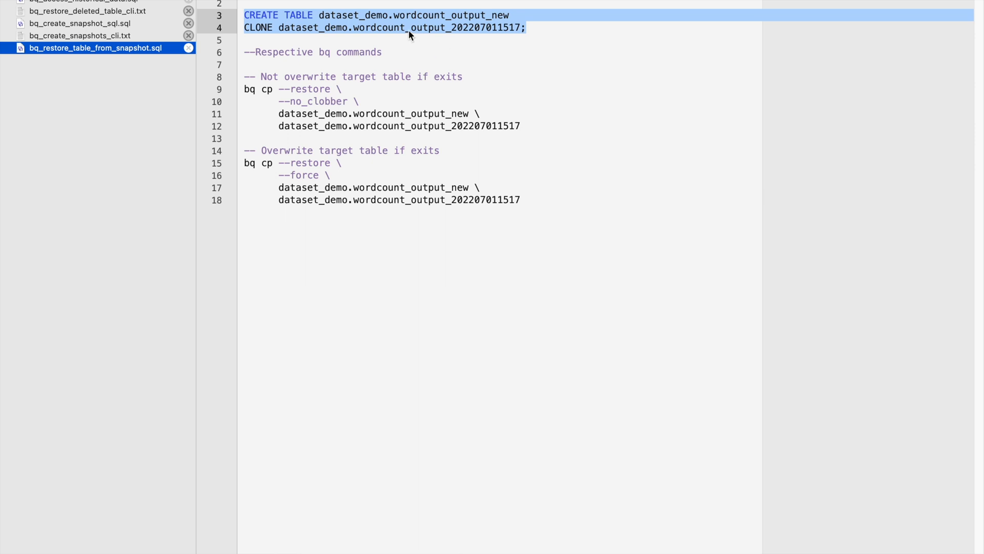
{"action": "key", "text": "super+Tab"}
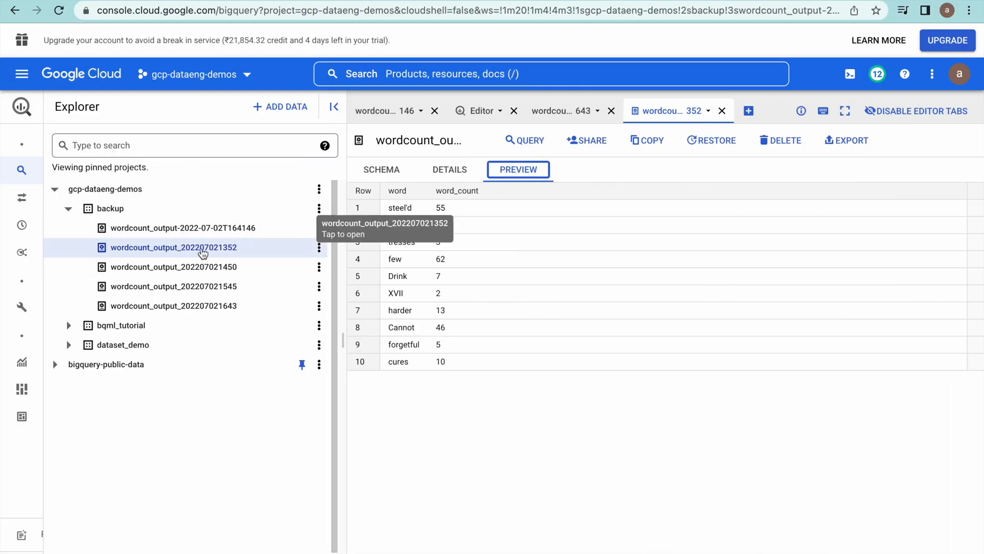
{"action": "key", "text": "super+Tab"}
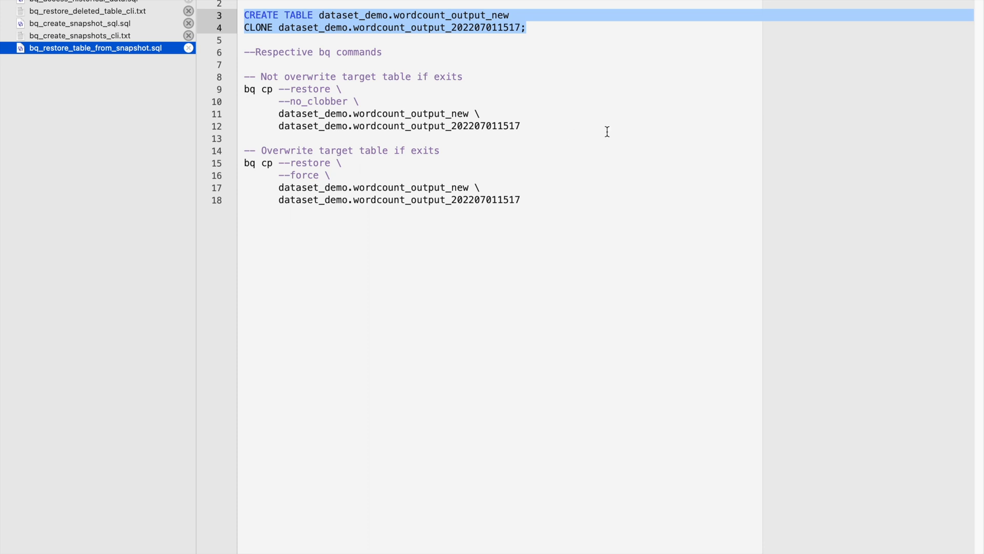
{"action": "left_click", "coordinate": [98, 36]}
{"action": "left_click", "coordinate": [496, 165]}
{"action": "left_click_drag", "start_coordinate": [711, 138], "coordinate": [644, 139]}
{"action": "key", "text": "super+c"}
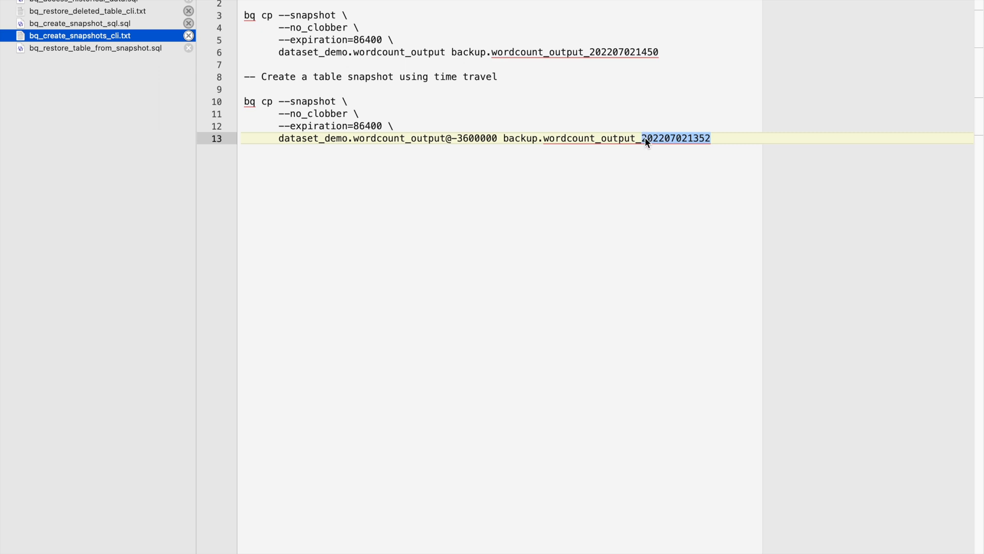
{"action": "left_click", "coordinate": [117, 47]}
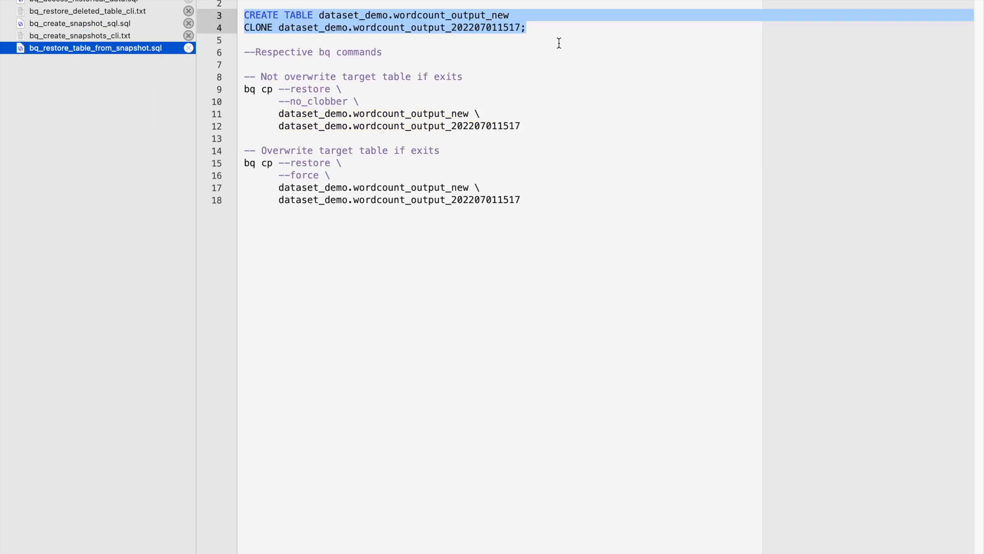
{"action": "double_click", "coordinate": [519, 26]}
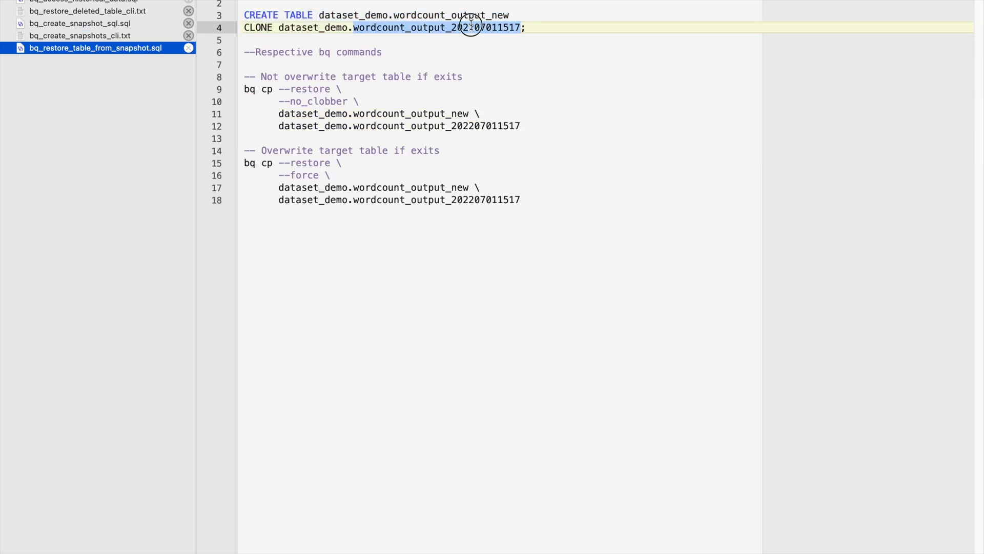
{"action": "key", "text": "super+v"}
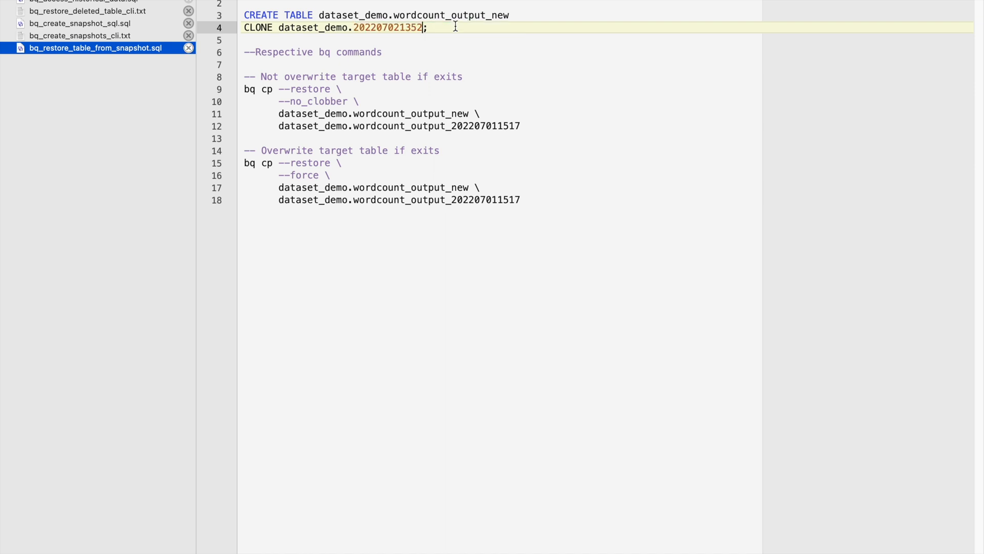
{"action": "key", "text": "super+z"}
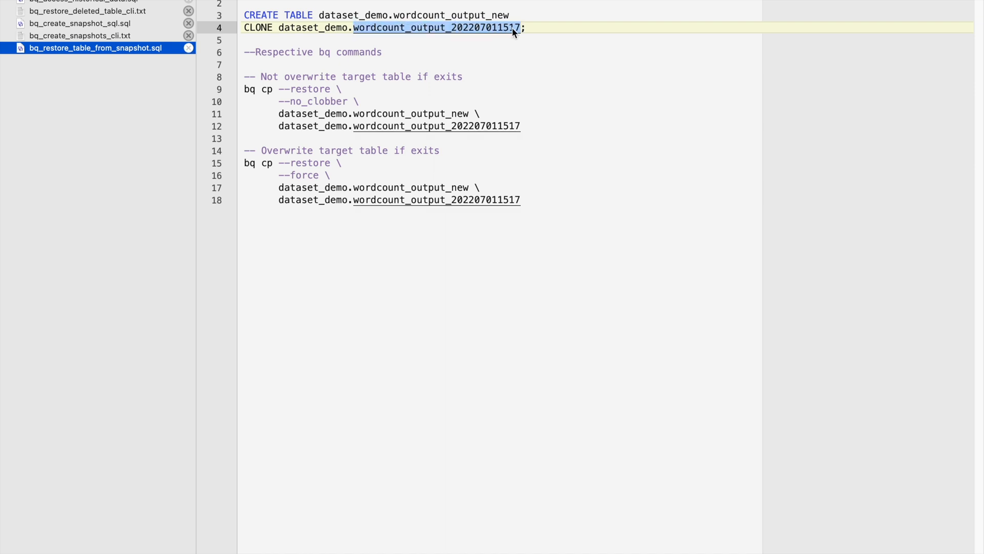
{"action": "left_click", "coordinate": [518, 25]}
{"action": "key", "text": "BackSpace"}
{"action": "key", "text": "BackSpace"}
{"action": "key", "text": "BackSpace"}
{"action": "key", "text": "BackSpace"}
{"action": "key", "text": "BackSpace"}
{"action": "key", "text": "BackSpace"}
{"action": "key", "text": "BackSpace"}
{"action": "key", "text": "BackSpace"}
{"action": "key", "text": "BackSpace"}
{"action": "key", "text": "BackSpace"}
{"action": "key", "text": "BackSpace"}
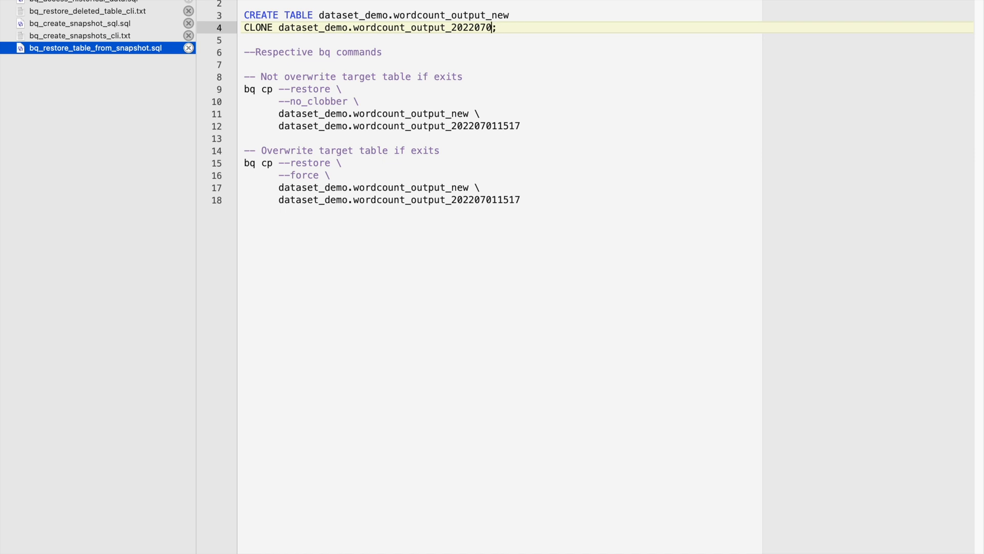
{"action": "key", "text": "BackSpace"}
{"action": "key", "text": "super+v"}
- Set the CLONE source data set to backup and copy the whole CREATE TABLE CLONE statement
{"action": "double_click", "coordinate": [311, 28]}
{"action": "type", "text": "backup"}
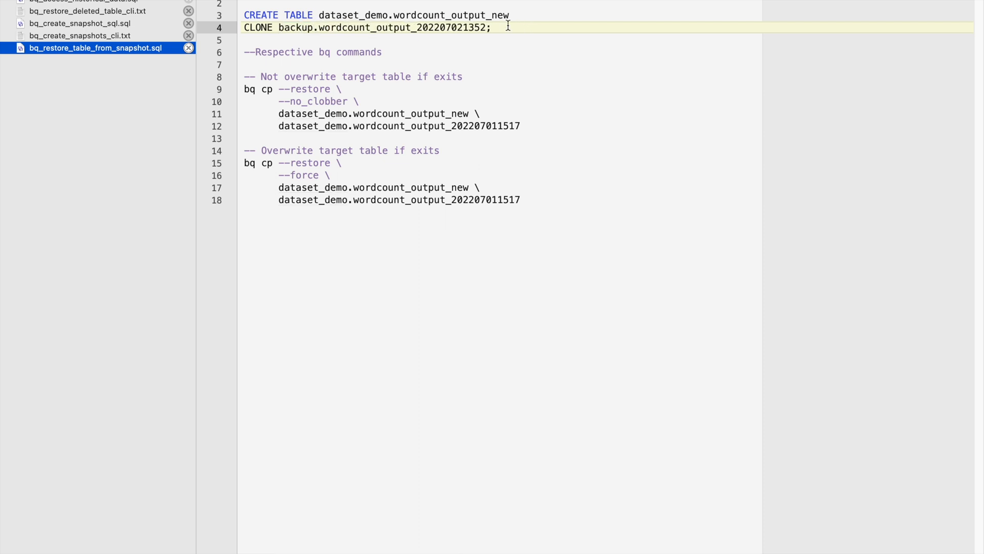
{"action": "left_click_drag", "start_coordinate": [501, 28], "coordinate": [244, 15]}
{"action": "key", "text": "ctrl+c"}
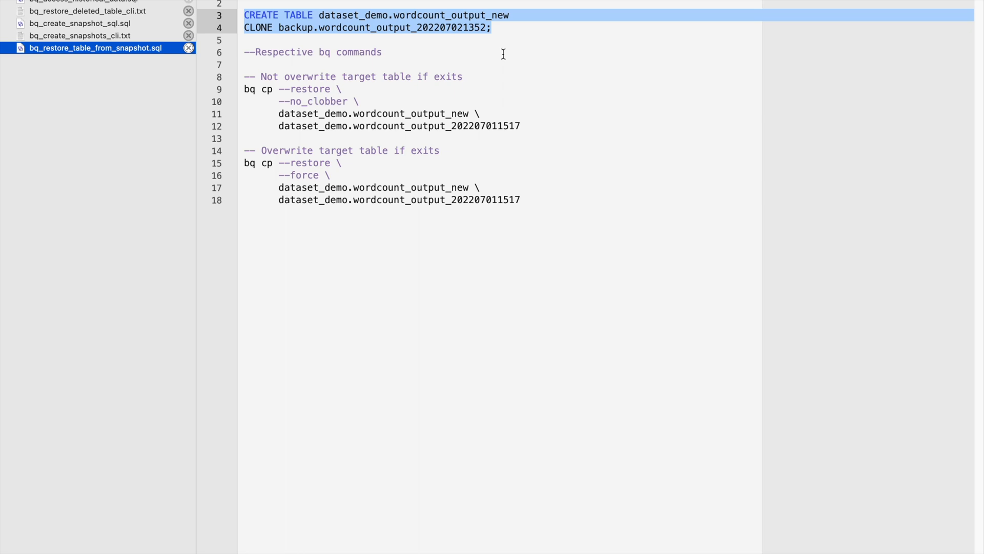
- Switch to Chrome, replace the BigQuery editor's query with the copied statement and run it to create dataset_demo.wordcount_output_new
{"action": "key", "text": "super+Tab"}
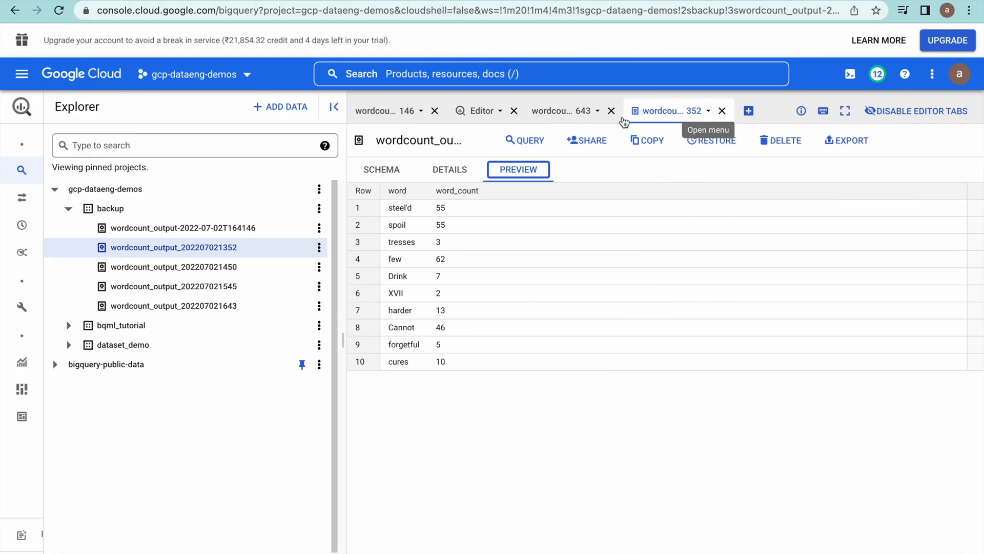
{"action": "left_click", "coordinate": [574, 111]}
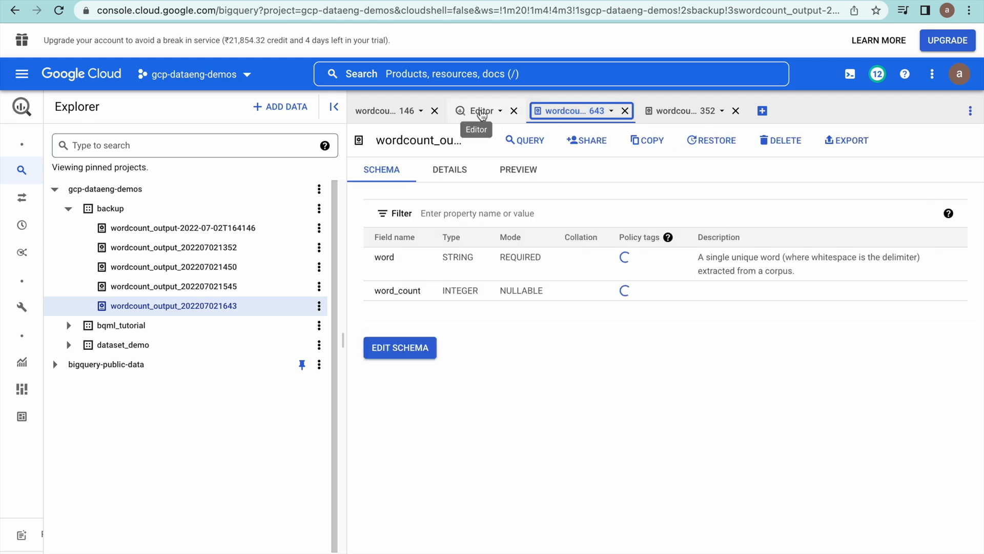
{"action": "left_click", "coordinate": [481, 113]}
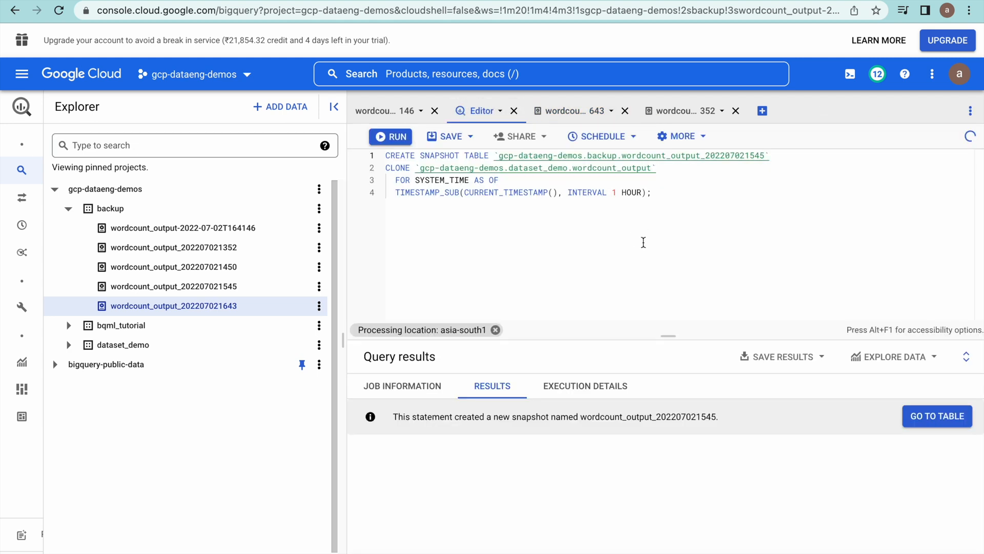
{"action": "left_click", "coordinate": [653, 245]}
{"action": "key", "text": "ctrl+a"}
{"action": "key", "text": "BackSpace"}
{"action": "key", "text": "ctrl+v"}
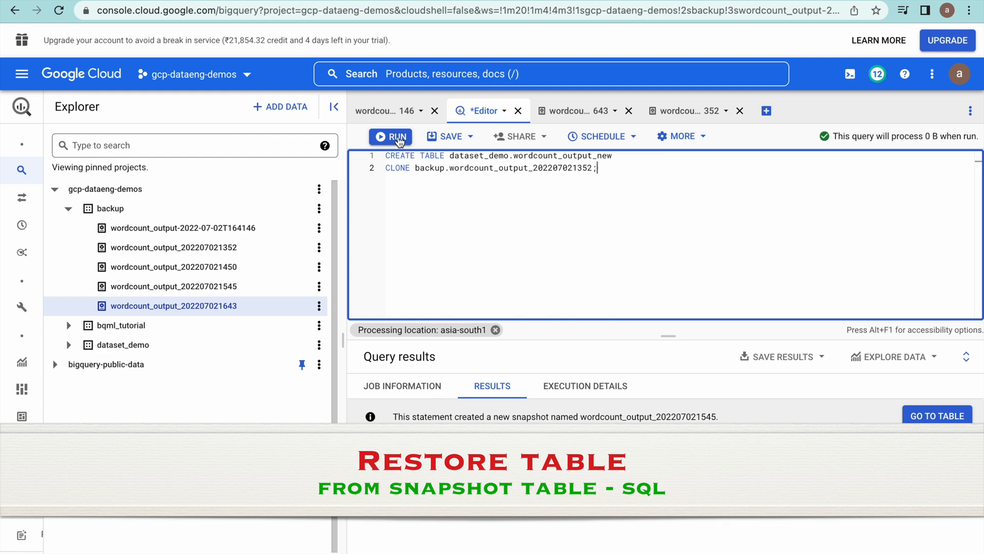
{"action": "left_click", "coordinate": [394, 137]}
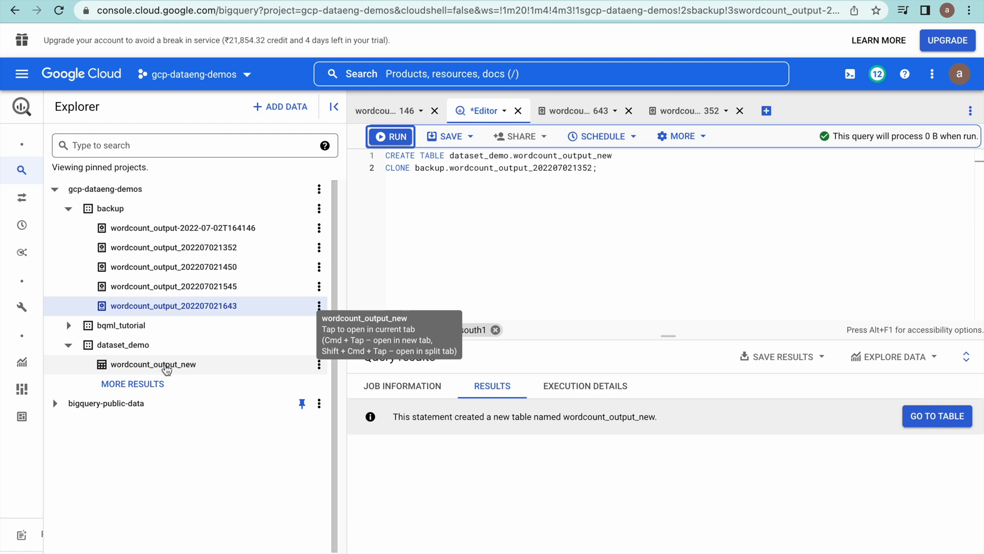
- Switch to BBEdit to view the restore commands in bq_restore_table_from_snapshot.sql
{"action": "key", "text": "super+Tab"}
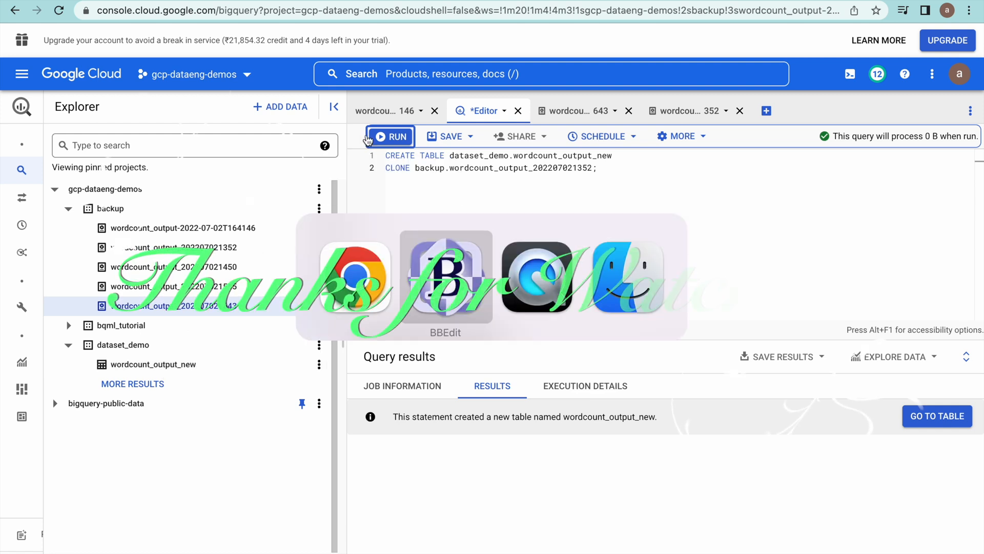
{"action": "key", "text": "super+Tab"}
{"action": "key", "text": "super+Tab"}
{"action": "key", "text": "super+Tab"}
{"action": "key", "text": "super+Tab"}
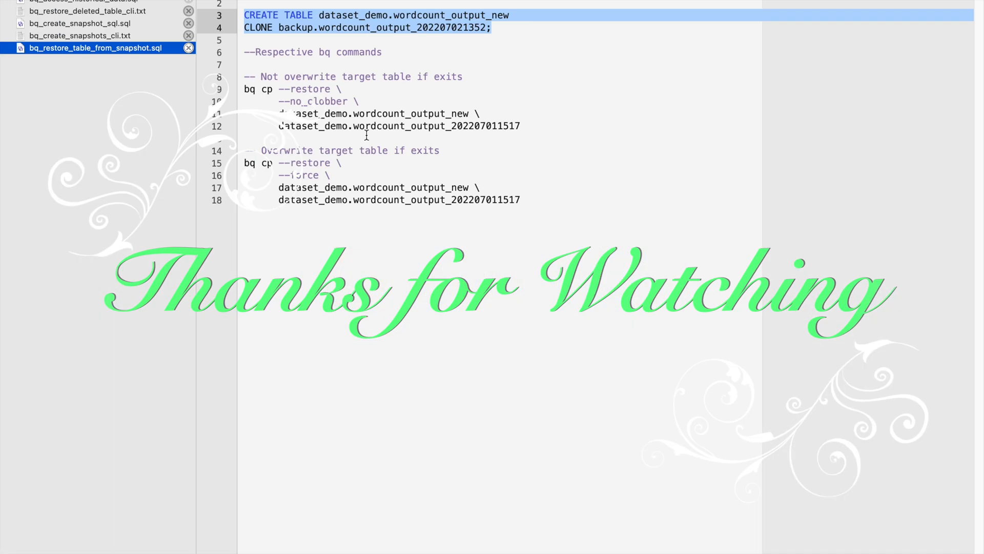